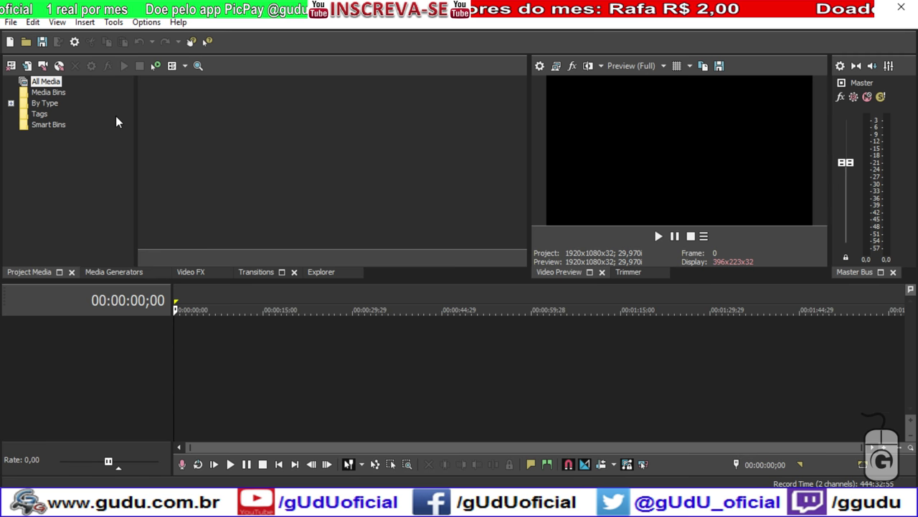
In the video preferences, set GPU acceleration of video processing to NVIDIA Corporation (GeForce GTX 1070).
click(56, 22)
mouse_move(125, 24)
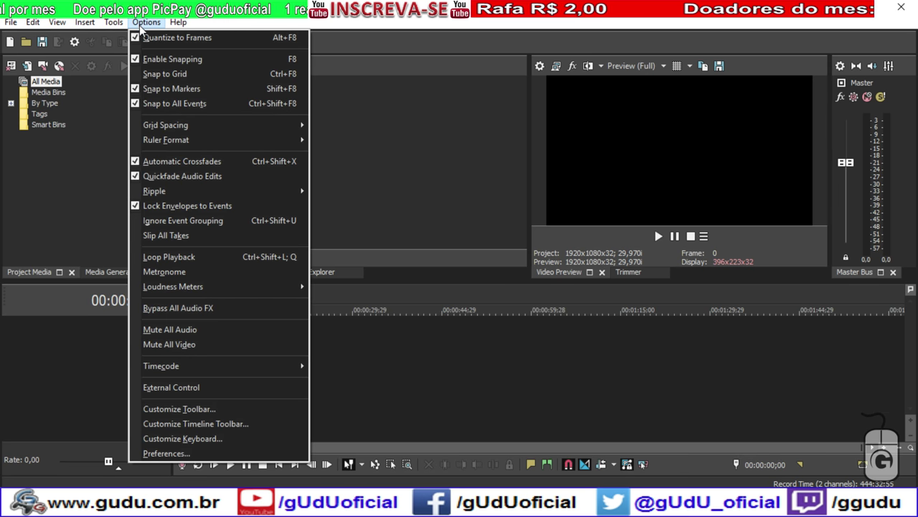
click(165, 453)
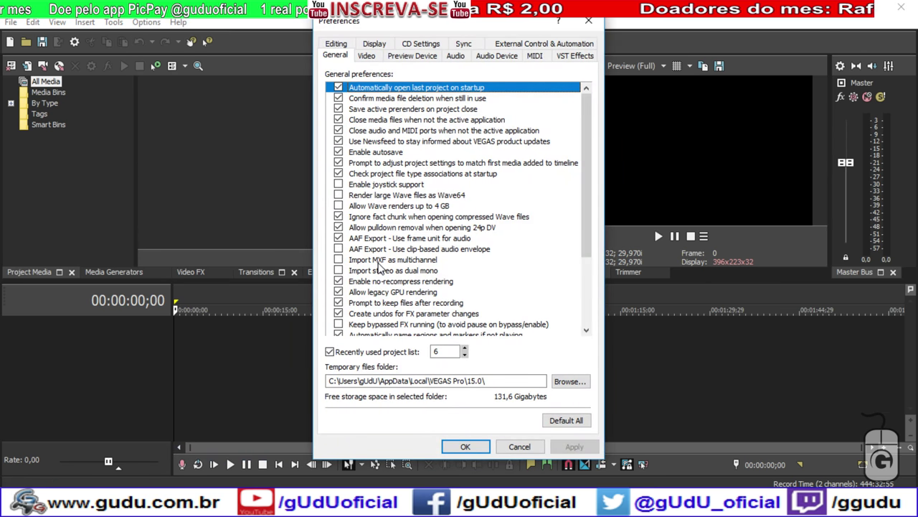
click(366, 56)
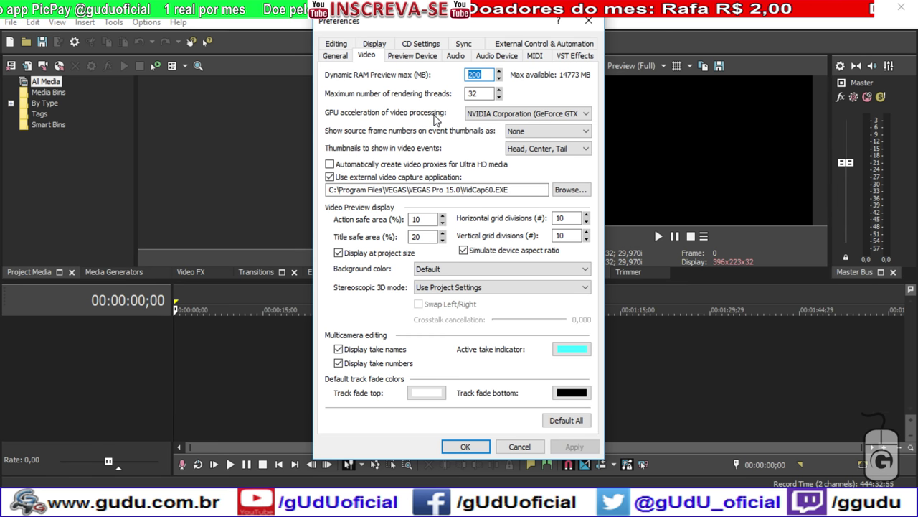
click(586, 115)
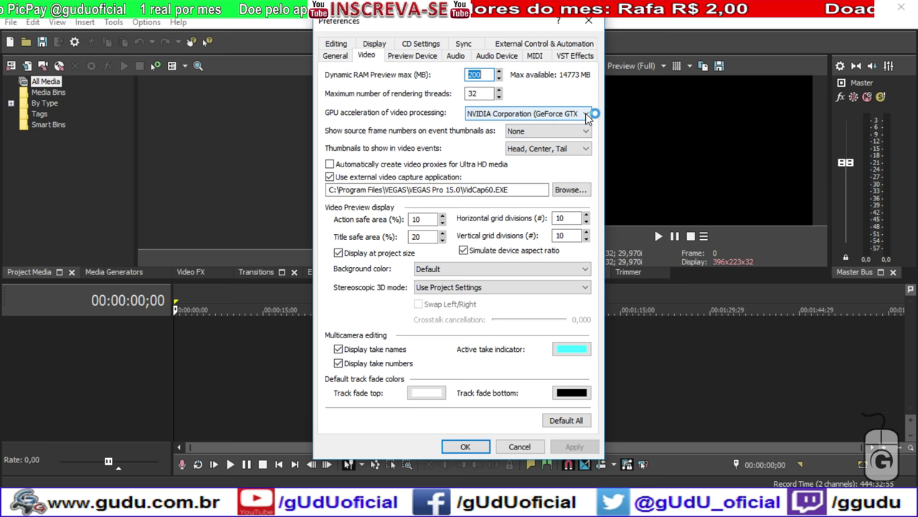
click(500, 122)
click(500, 121)
click(521, 133)
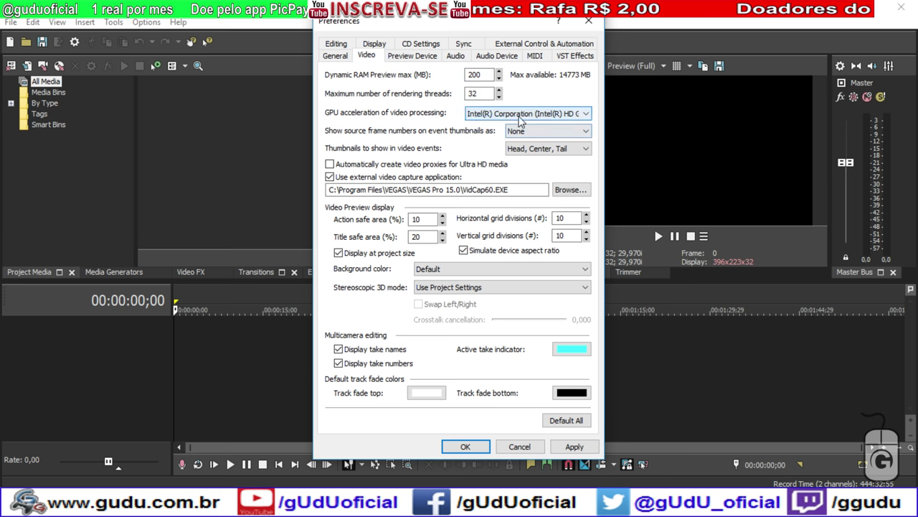
click(584, 116)
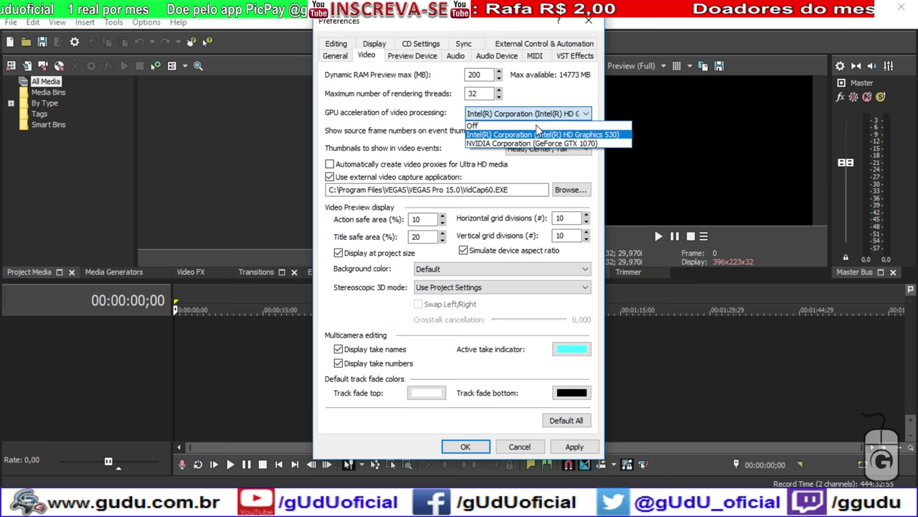
click(520, 142)
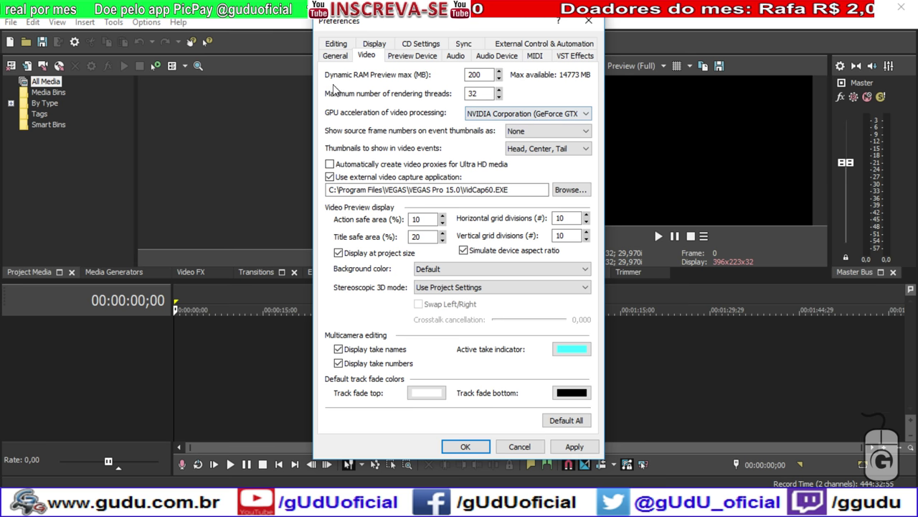
Make sure Allow legacy GPU rendering is enabled in the general preferences, save the preferences and close the program.
click(331, 57)
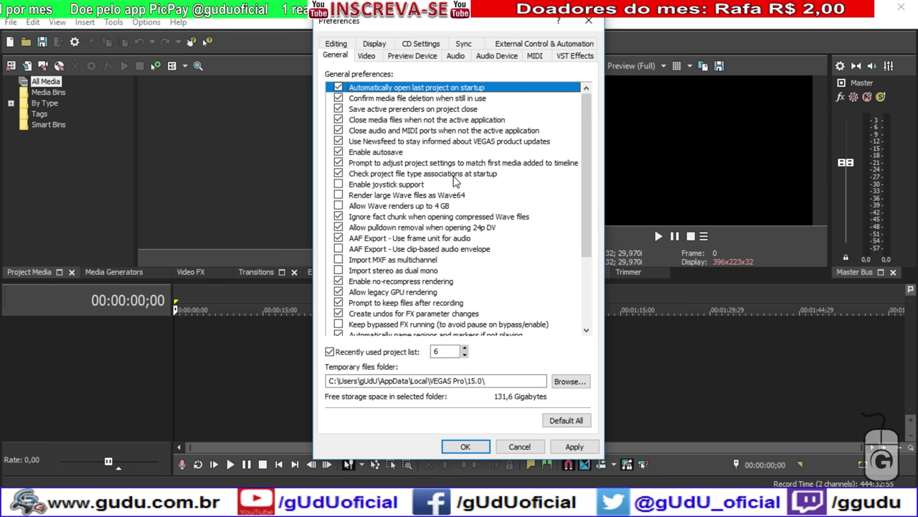
scroll(482, 223, down, 1)
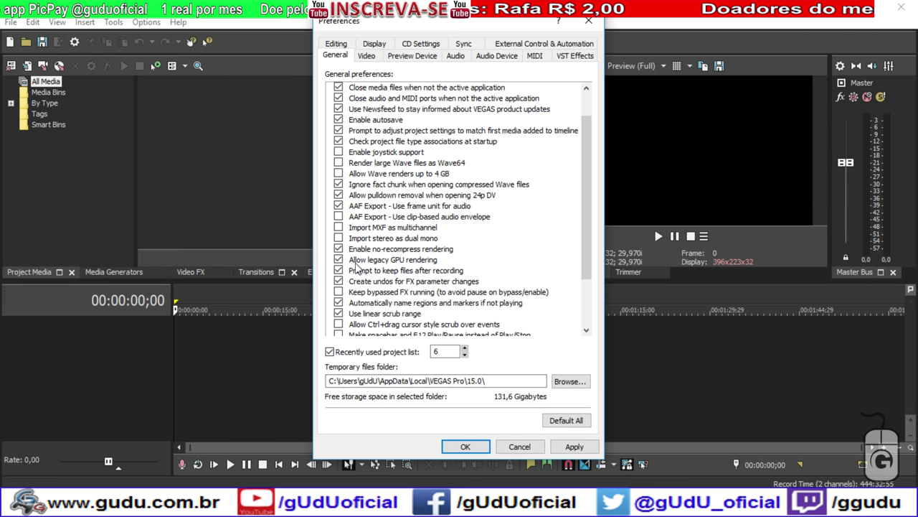
click(339, 261)
click(571, 446)
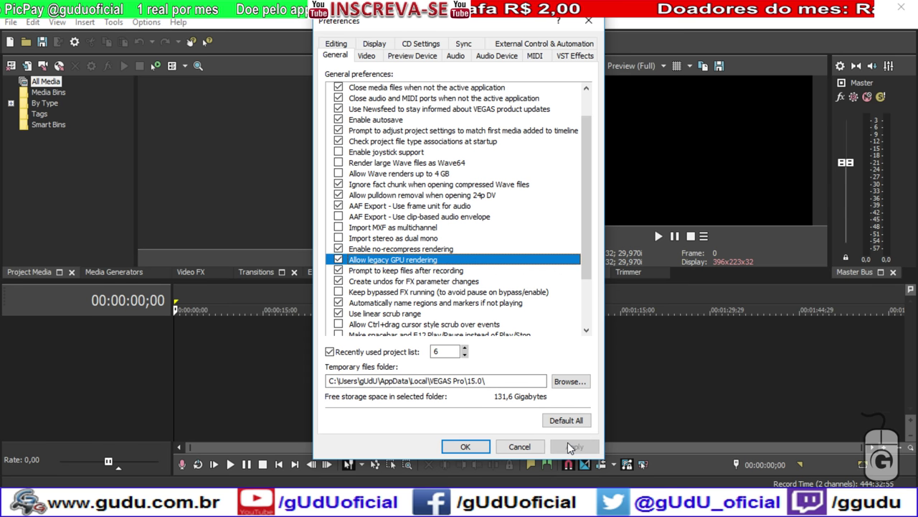
click(465, 446)
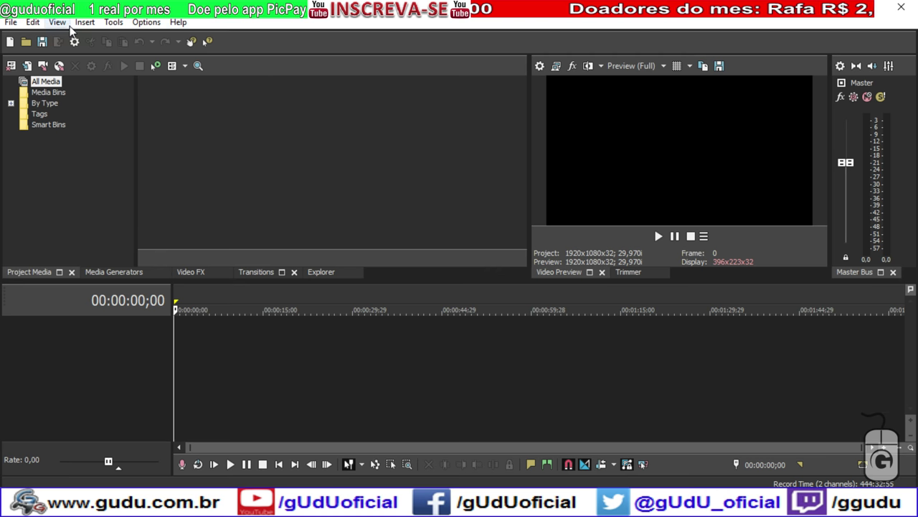
click(901, 7)
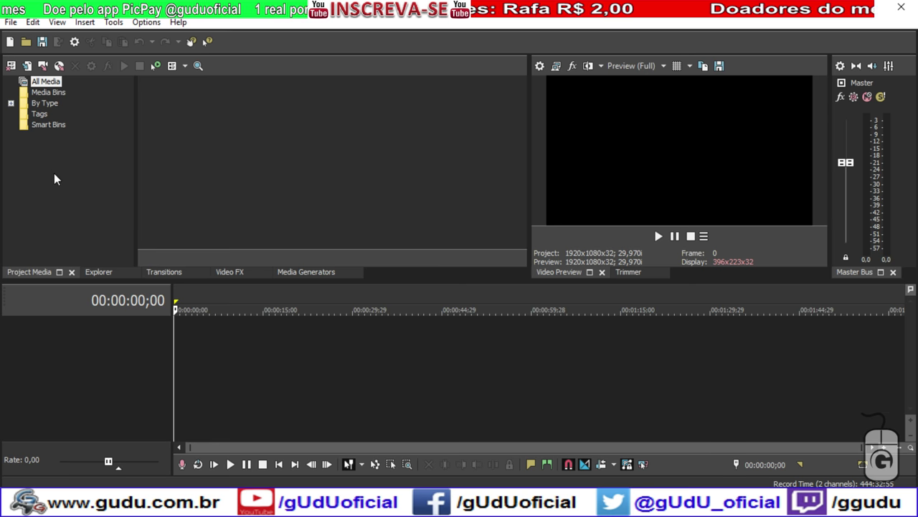
click(11, 23)
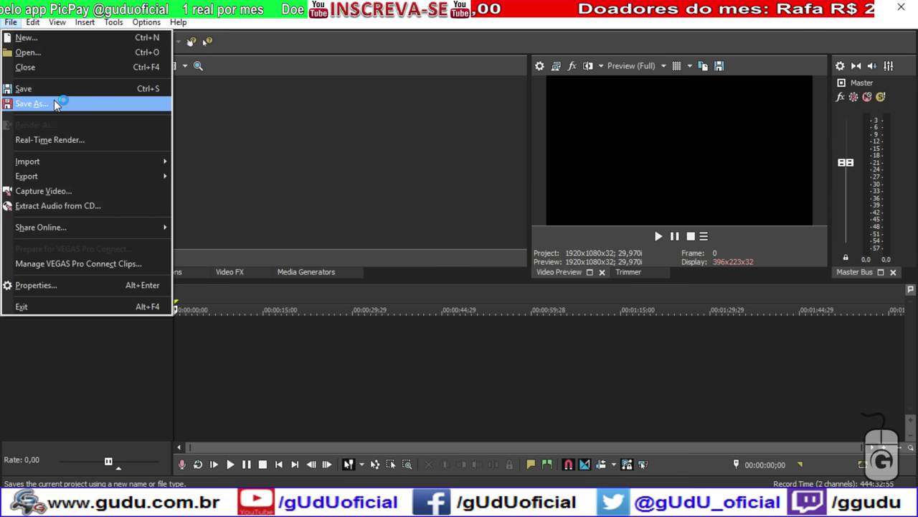
click(41, 57)
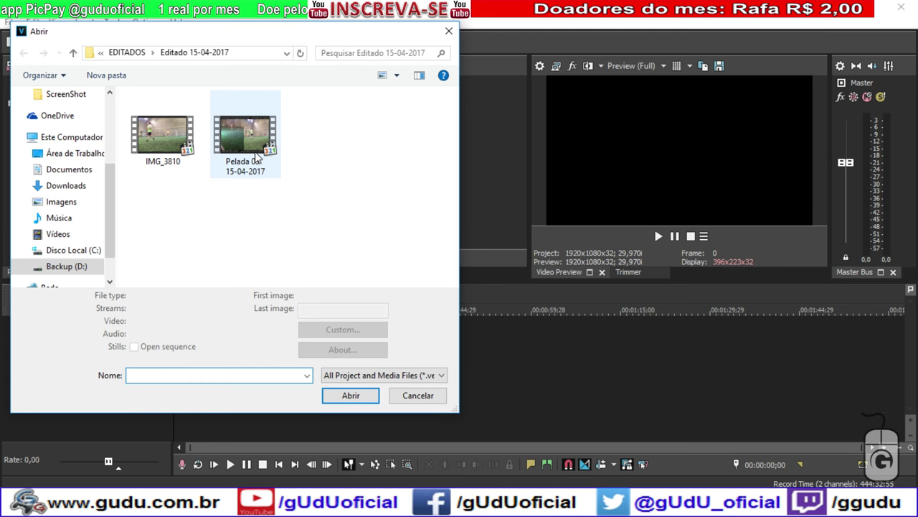
click(257, 147)
click(351, 395)
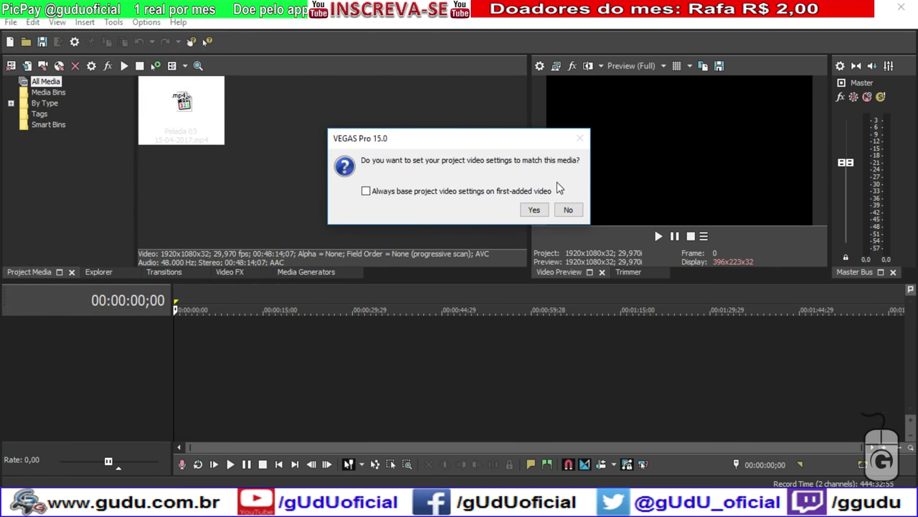
click(531, 211)
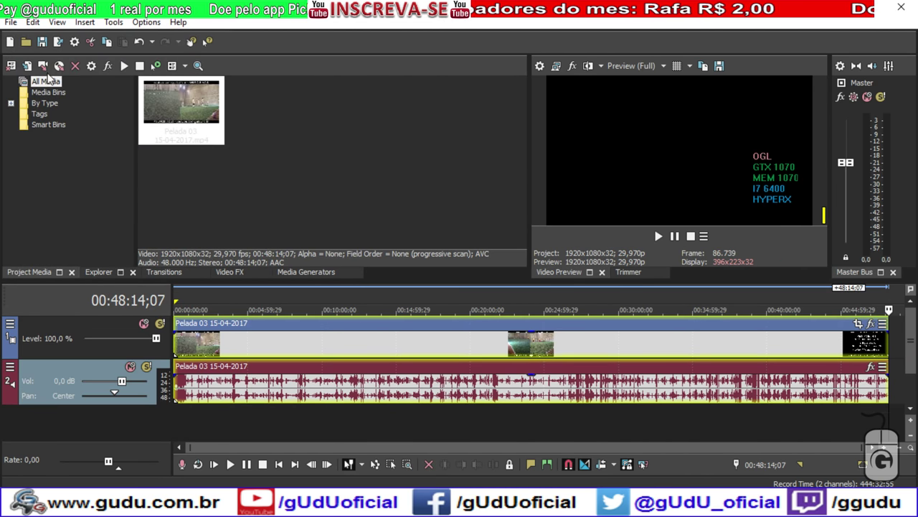
Start a render with the Sony AVC/MVC template Internet 1920x1080-30p and open the template for customizing.
click(12, 23)
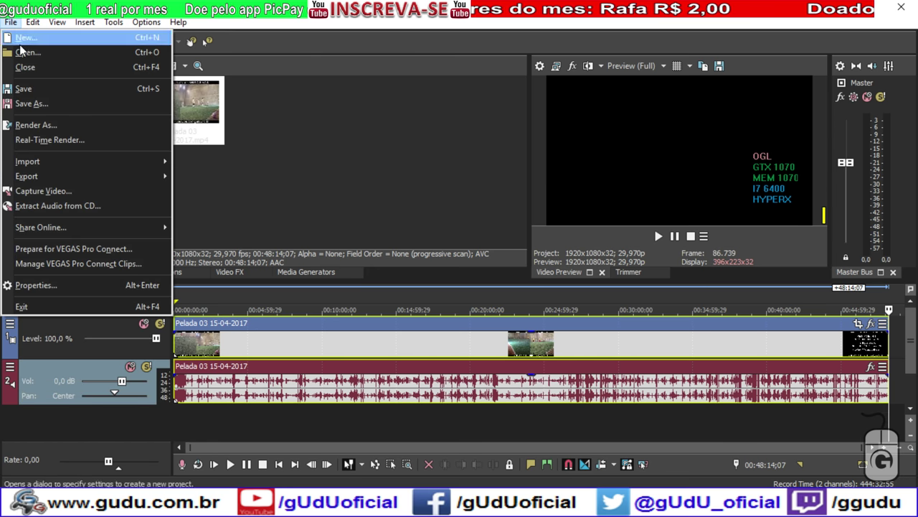
click(63, 127)
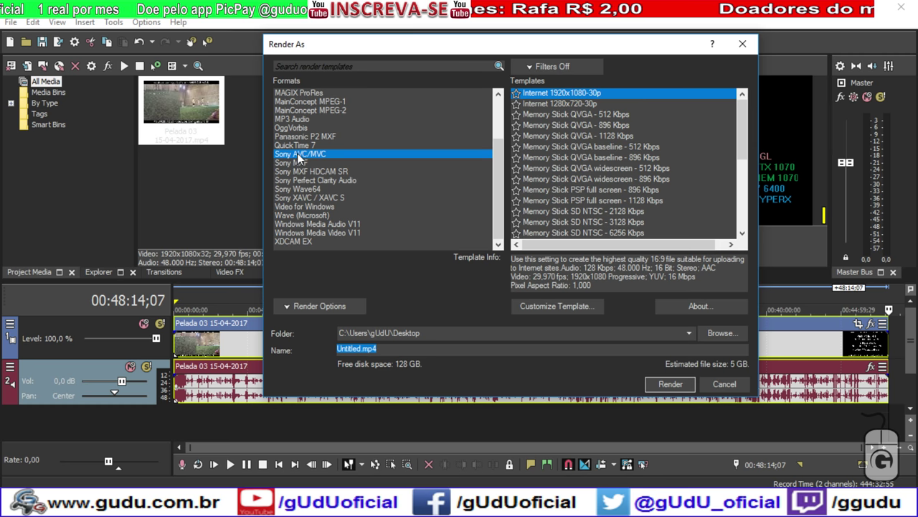
click(295, 157)
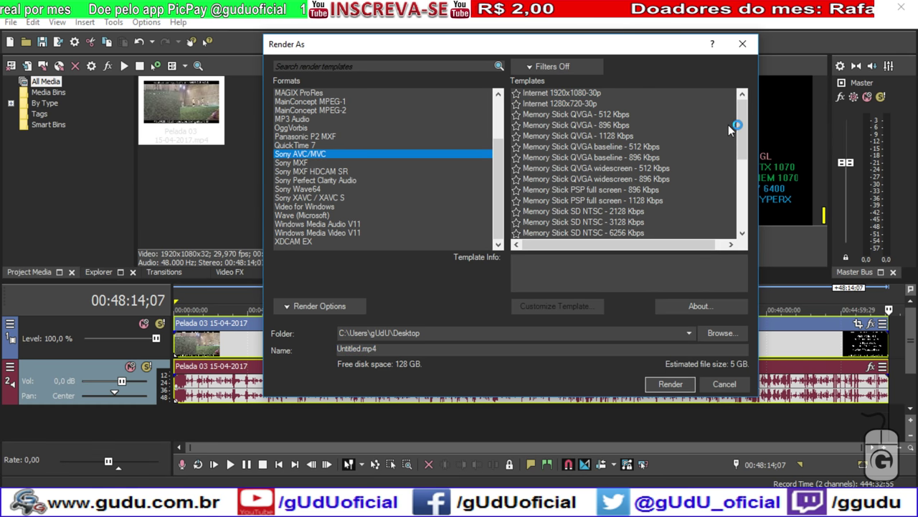
click(581, 97)
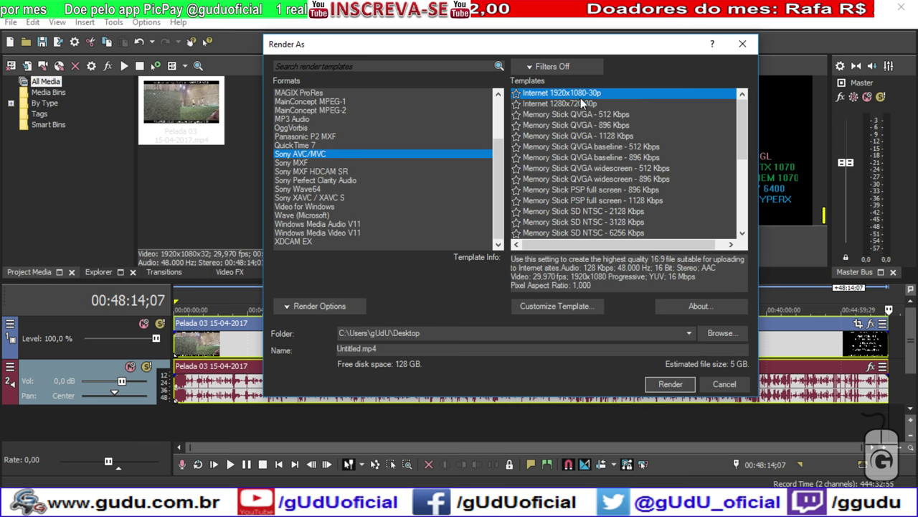
click(573, 305)
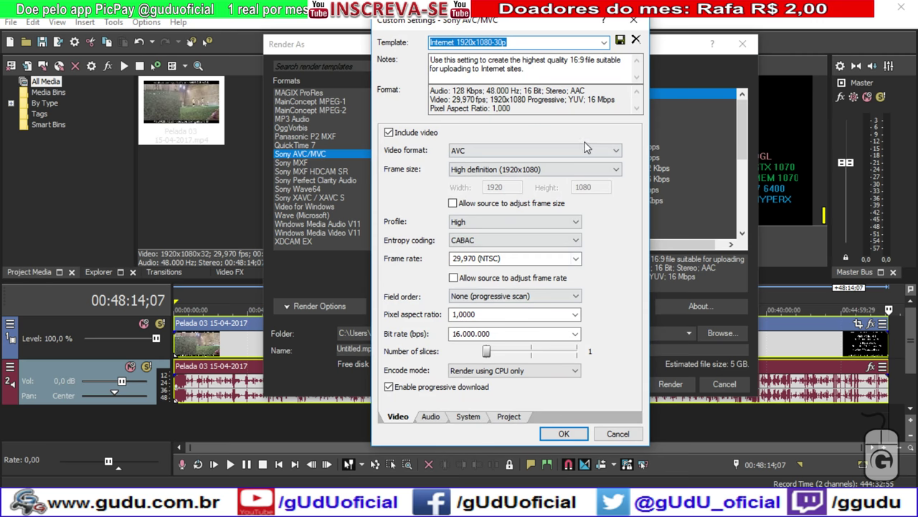
Set the template's encode mode to Render using GPU if available and its frame rate to 59,940 (Double NTSC).
click(552, 370)
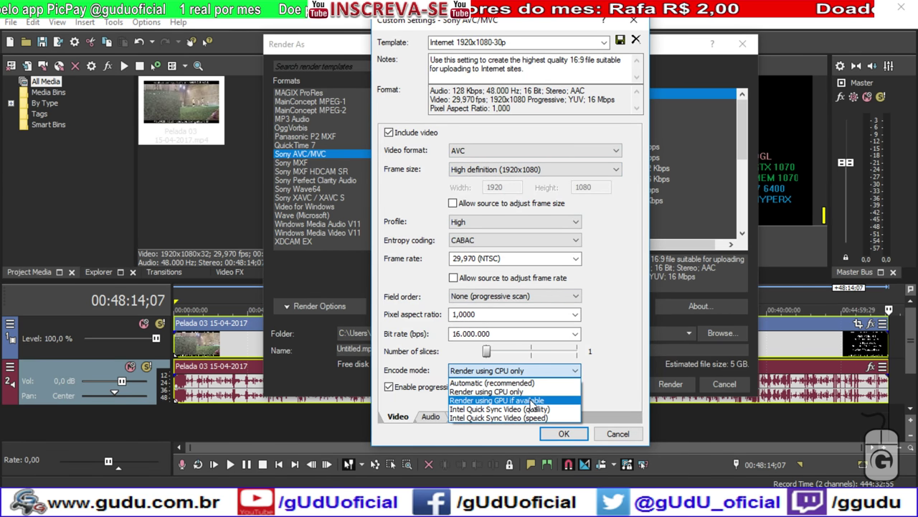
click(534, 400)
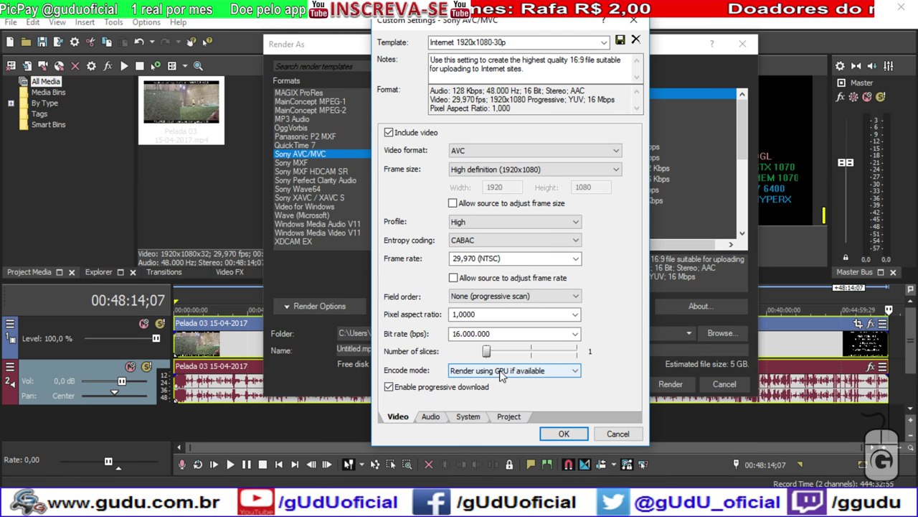
click(576, 258)
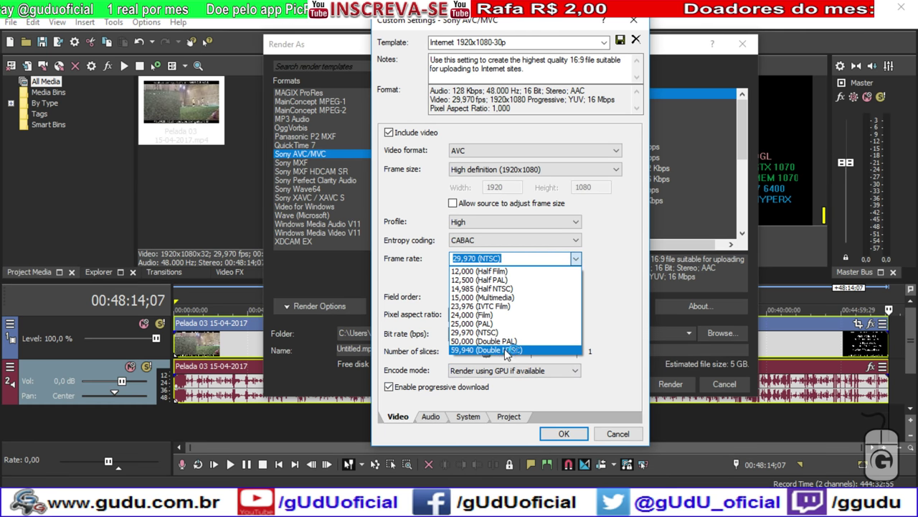
click(526, 350)
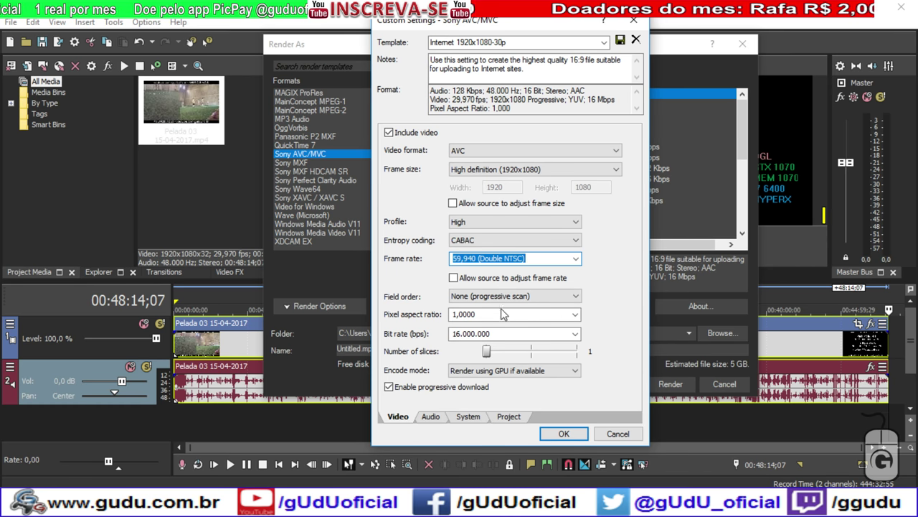
click(460, 334)
click(470, 335)
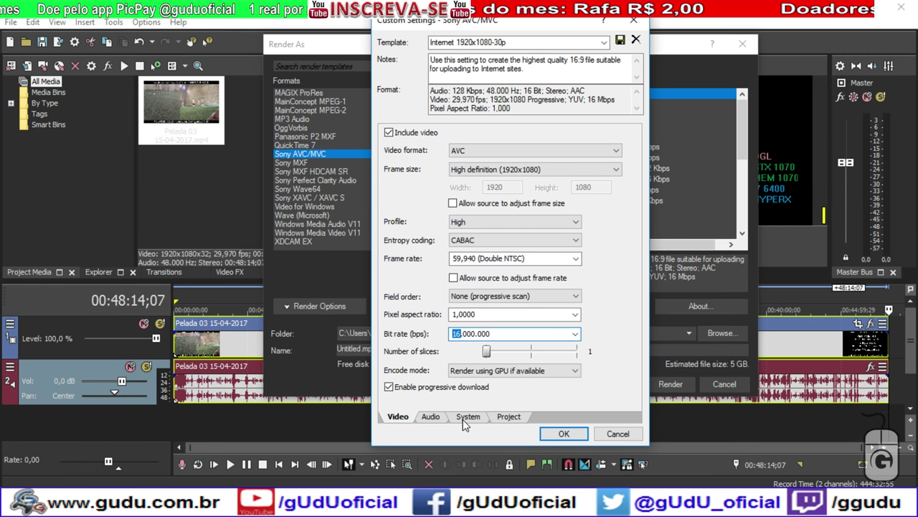
Review the template's audio sample rate and coding mode options, and pick 128.000 bps as the audio bit rate.
click(439, 417)
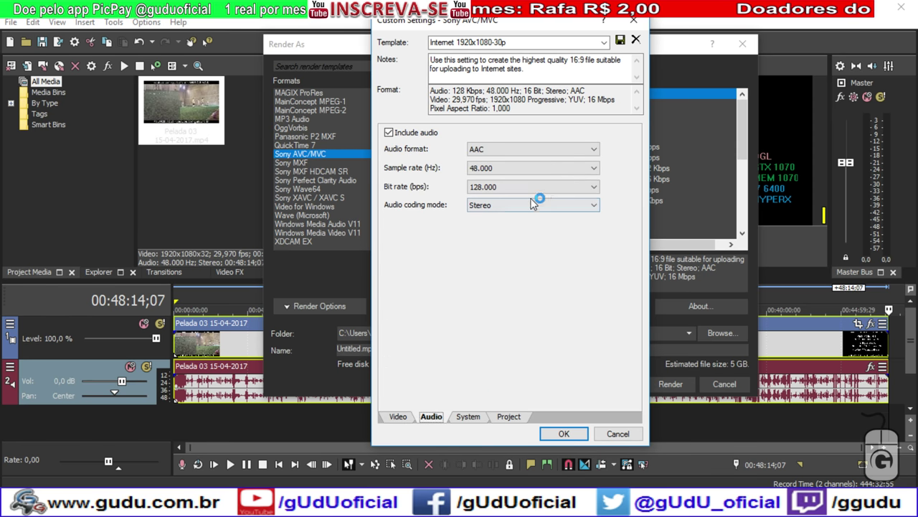
click(595, 168)
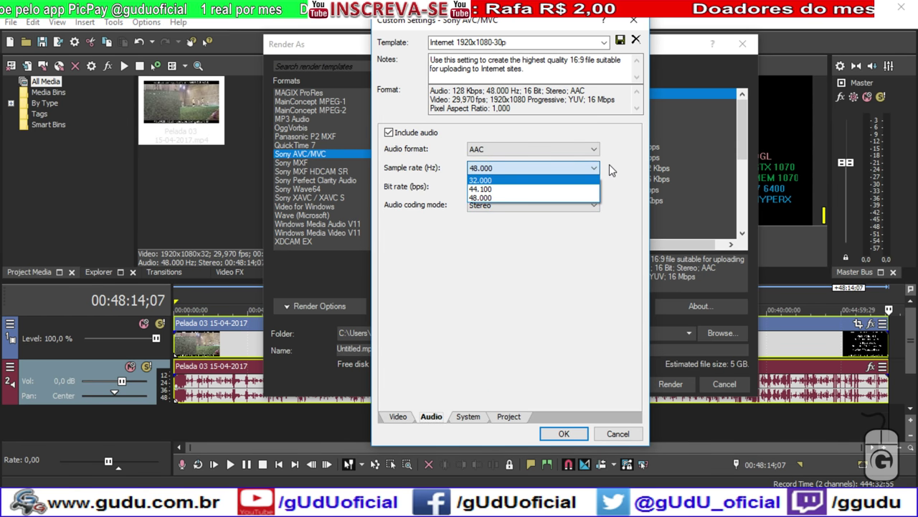
click(609, 164)
click(587, 188)
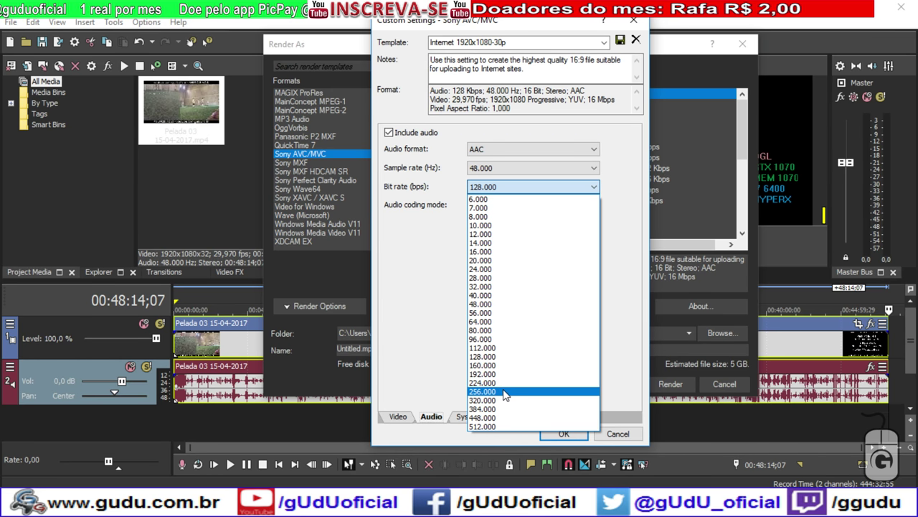
click(500, 356)
click(582, 206)
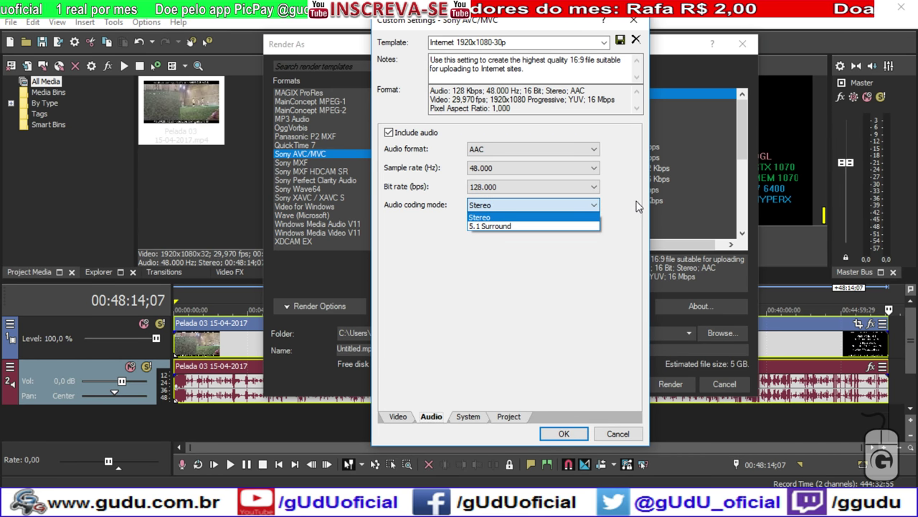
click(636, 207)
Run the template's GPU check and set its video rendering quality to Best.
click(475, 418)
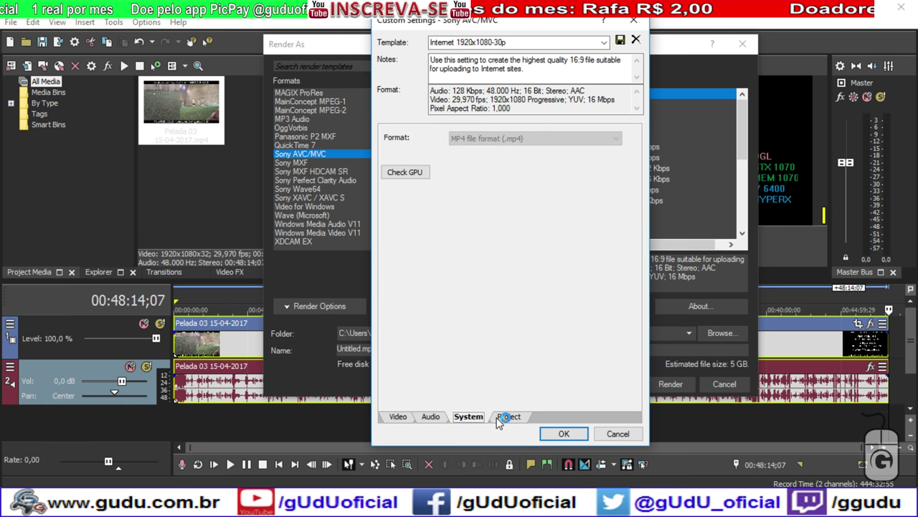
click(413, 174)
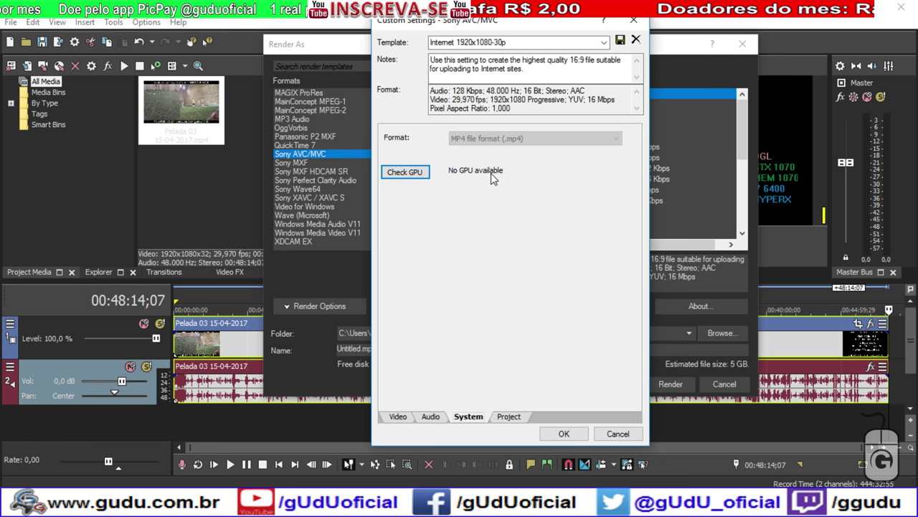
click(506, 418)
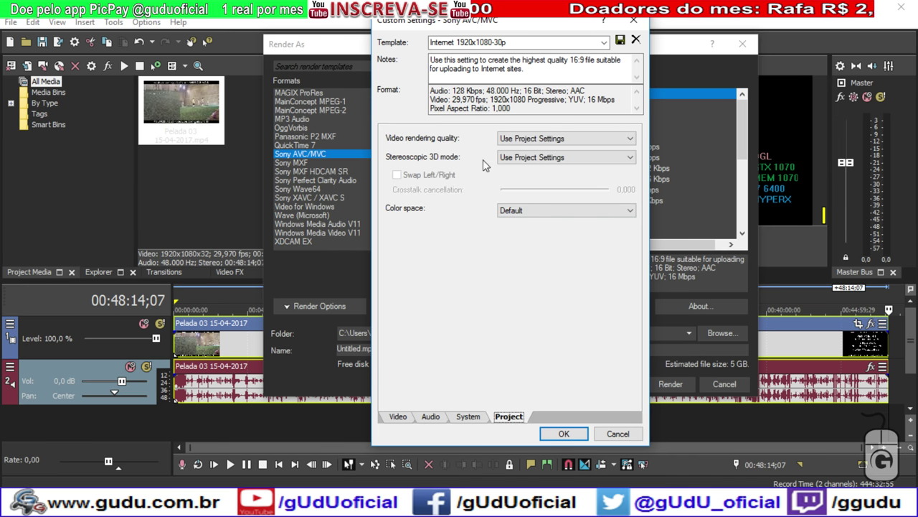
click(506, 139)
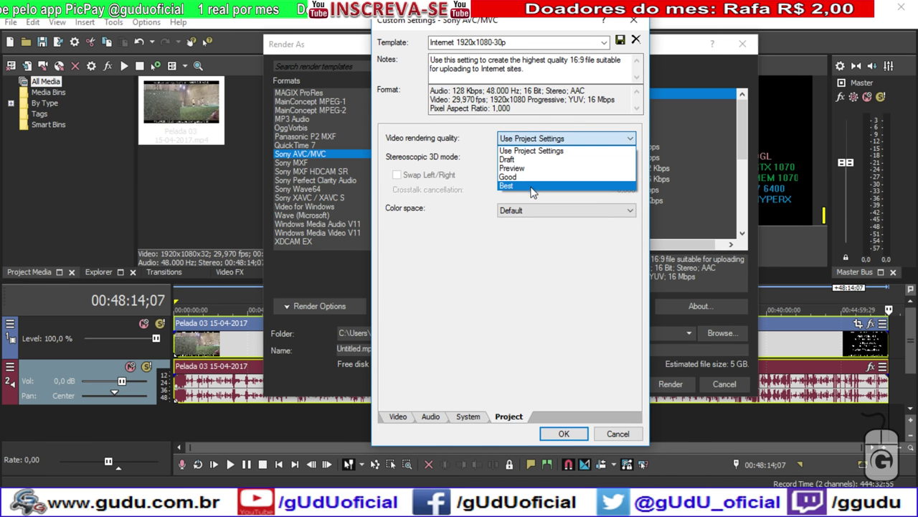
click(507, 185)
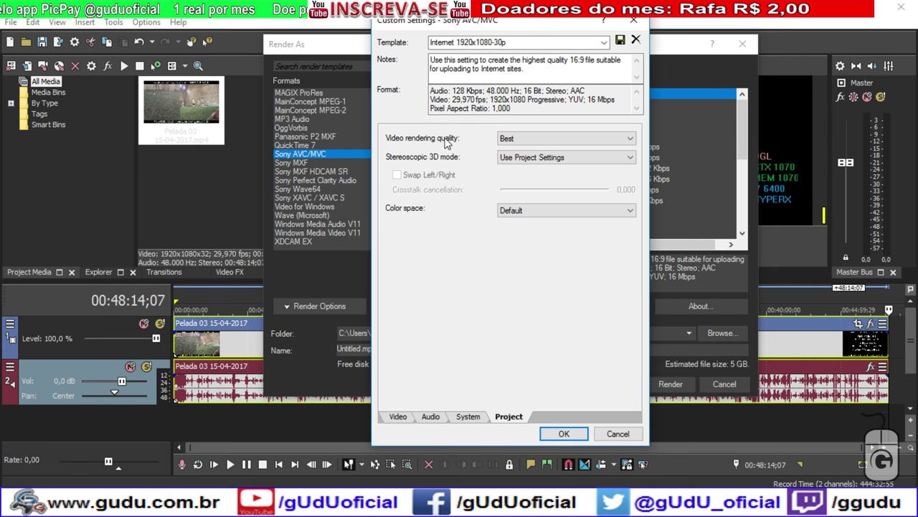
Review the template's stereoscopic 3D mode and color space options, keeping Use Project Settings and Default.
click(535, 157)
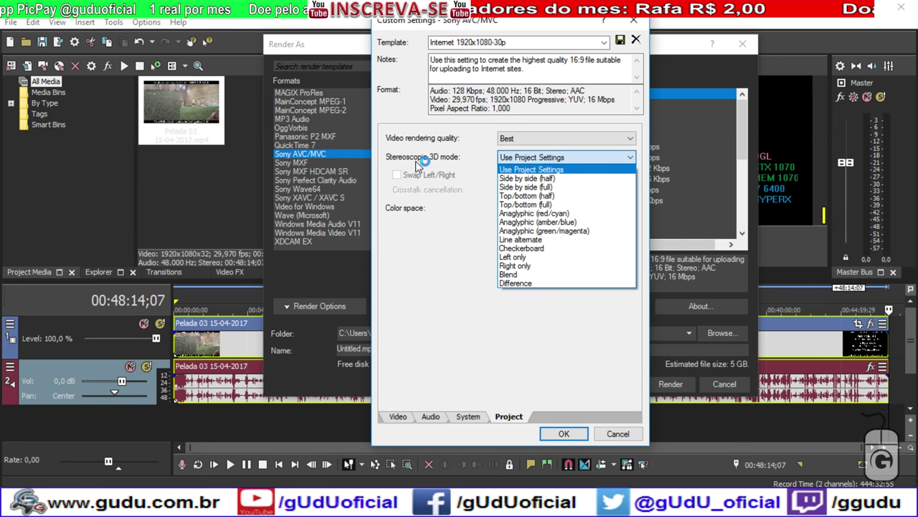
click(518, 157)
click(533, 210)
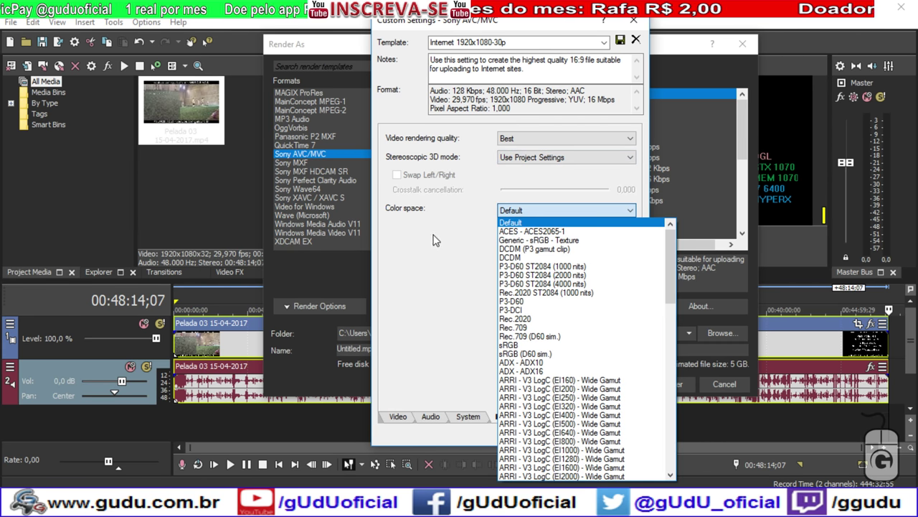
key(Escape)
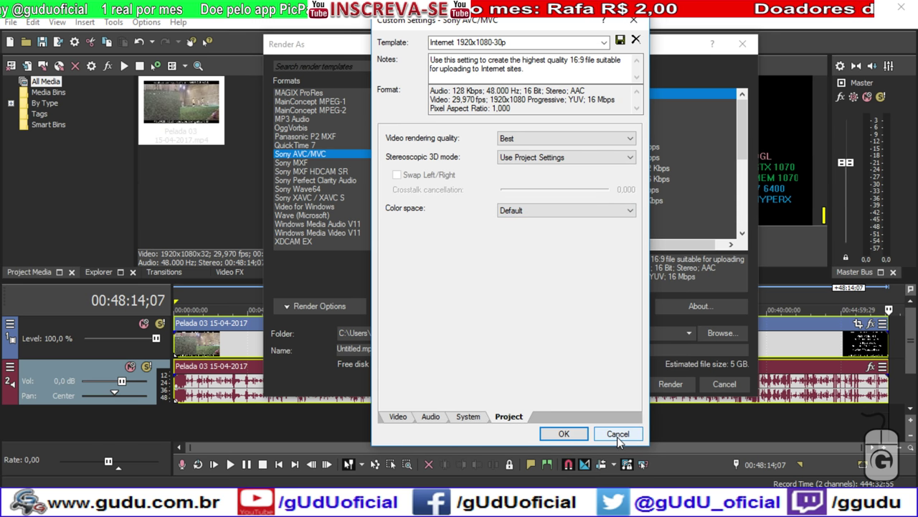
Load the saved template Internet 1920x1080-30p YOUTUBE in the custom settings, view its audio settings and cancel the dialog.
click(605, 45)
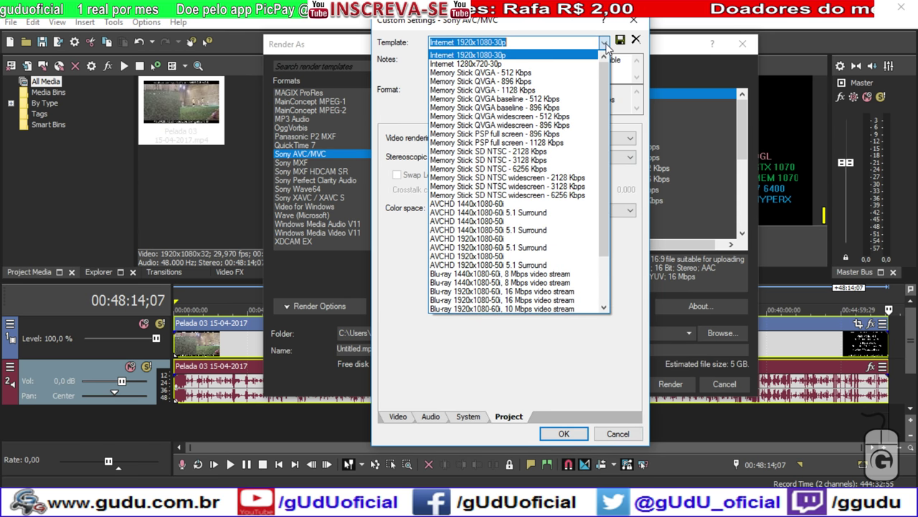
scroll(560, 174, down, 1)
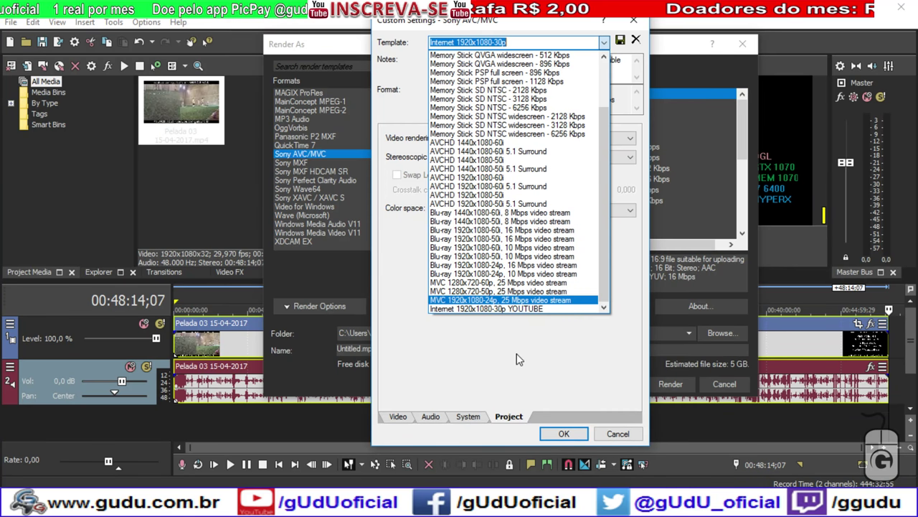
click(518, 309)
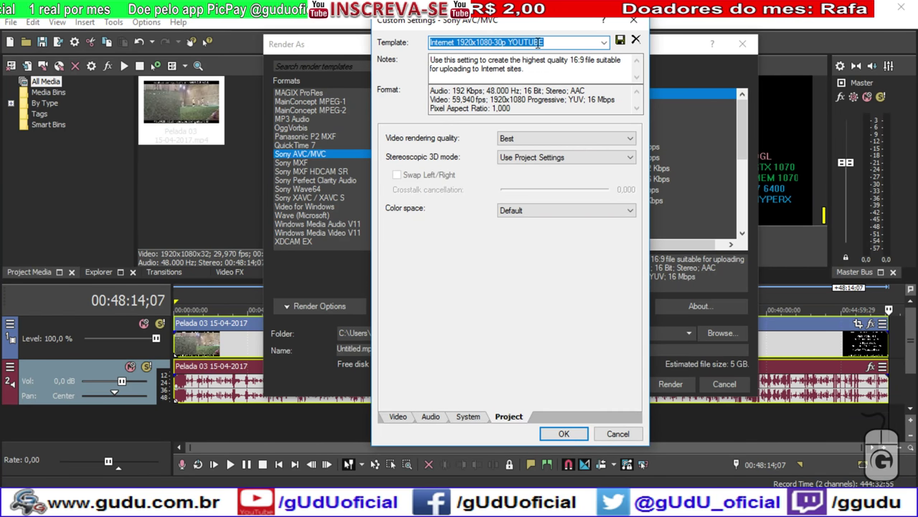
click(429, 416)
click(586, 434)
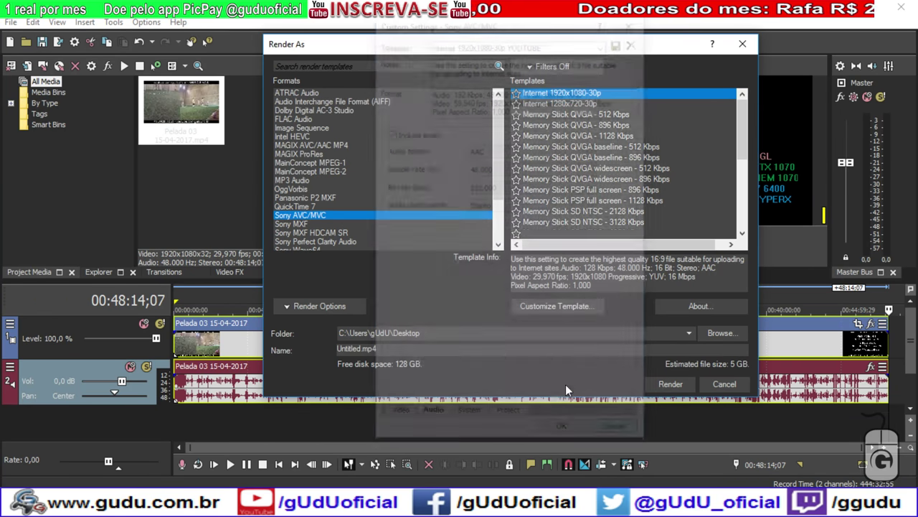
Select Internet 1920x1080-30p YOUTUBE among the Sony AVC/MVC render templates and try to customize it.
scroll(602, 147, up, 4)
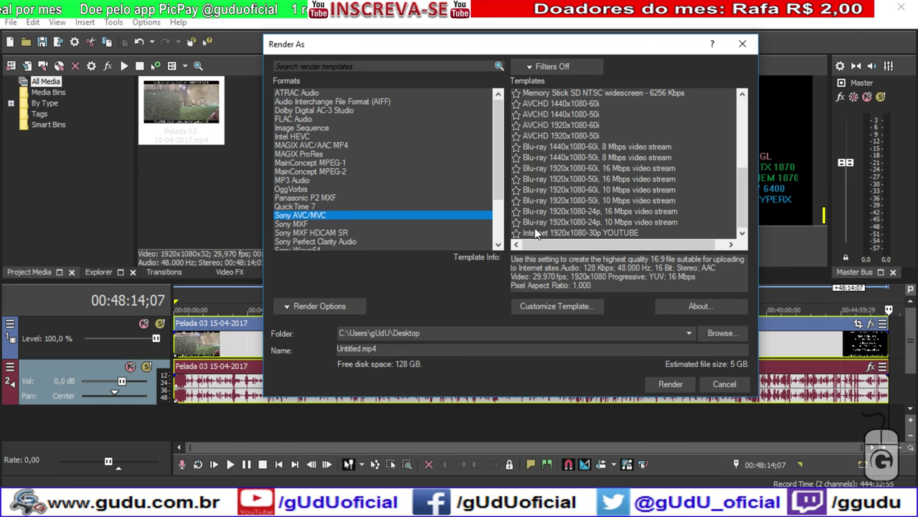
click(603, 234)
click(562, 307)
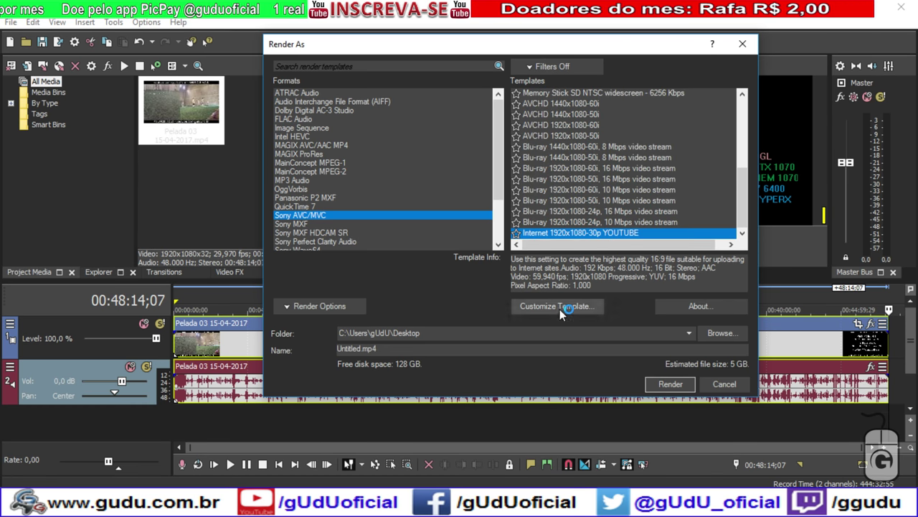
Filter the render templates to show favorites only, and remove that filter again.
click(563, 66)
click(518, 81)
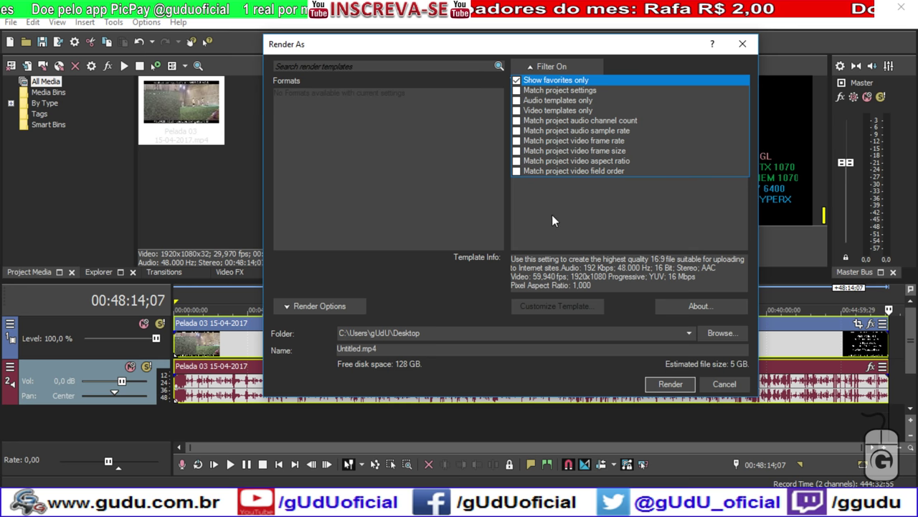
click(551, 215)
click(524, 65)
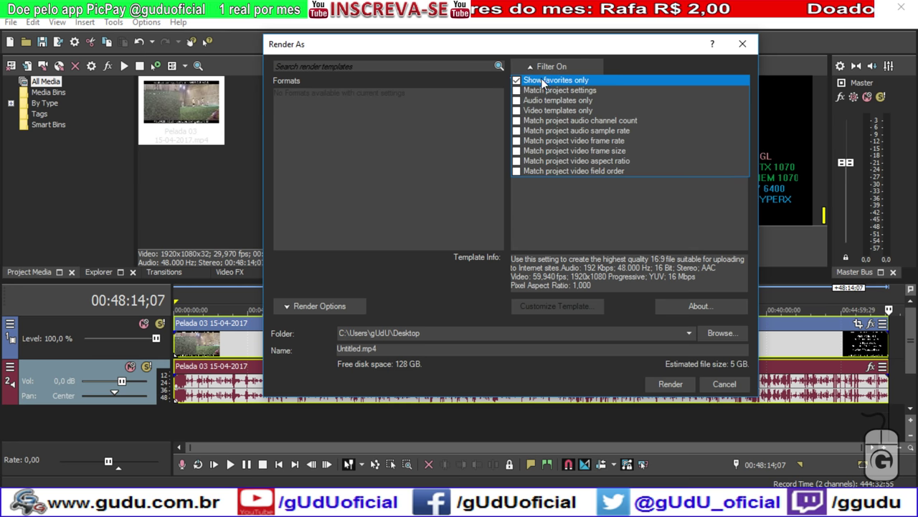
click(567, 81)
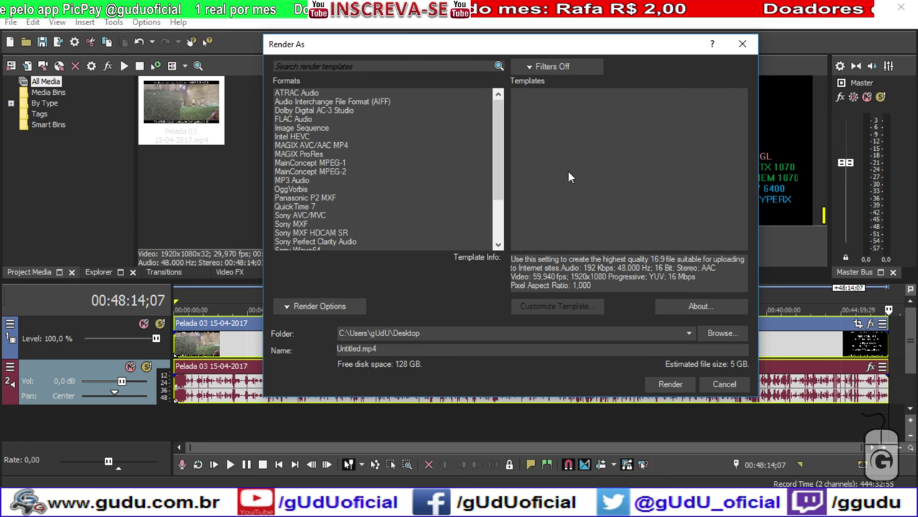
Choose the Sony AVC/MVC format with the Internet 1920x1080-30p YOUTUBE template and open it for customizing.
click(315, 214)
scroll(639, 165, down, 6)
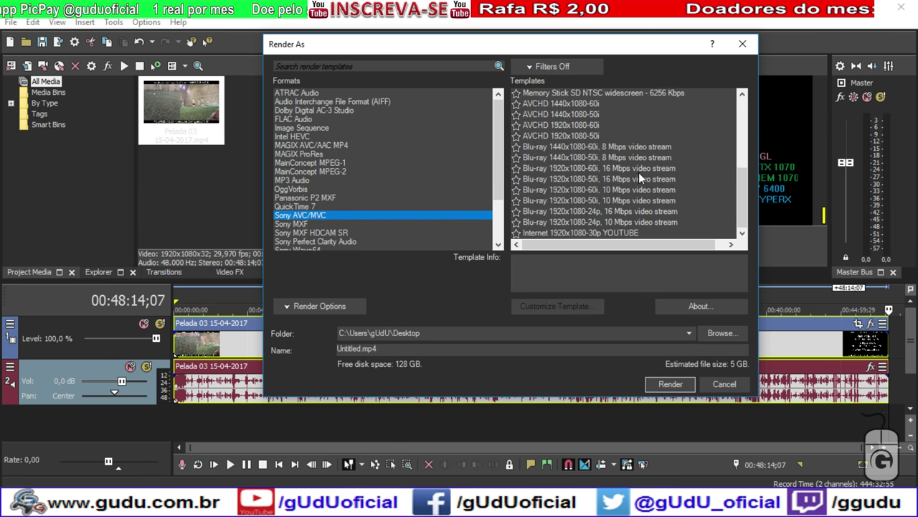
click(612, 228)
click(565, 306)
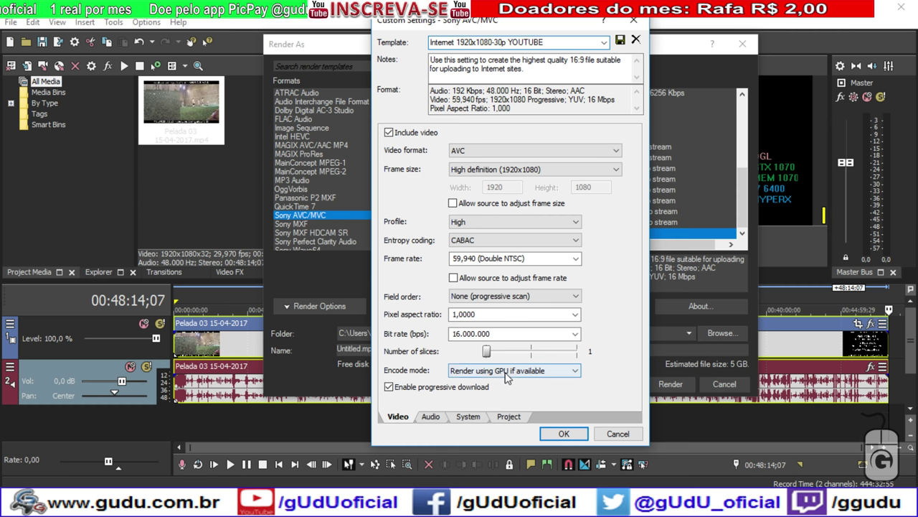
Review the YOUTUBE template's video settings, including the available video formats and frame sizes, without changing them.
click(430, 416)
click(397, 416)
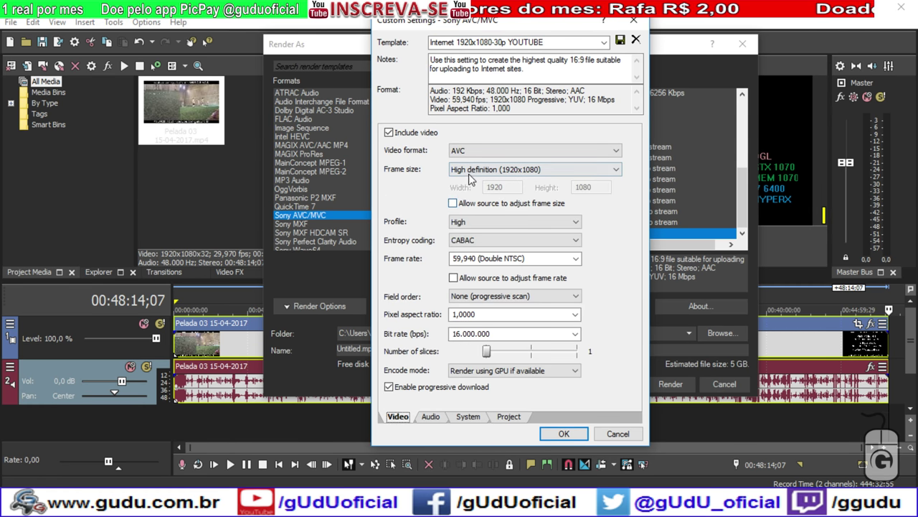
click(613, 150)
click(556, 161)
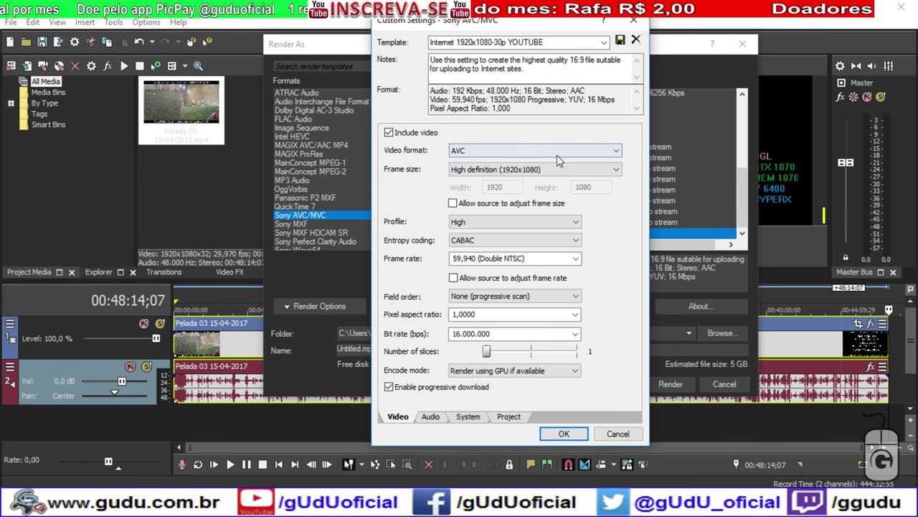
click(552, 169)
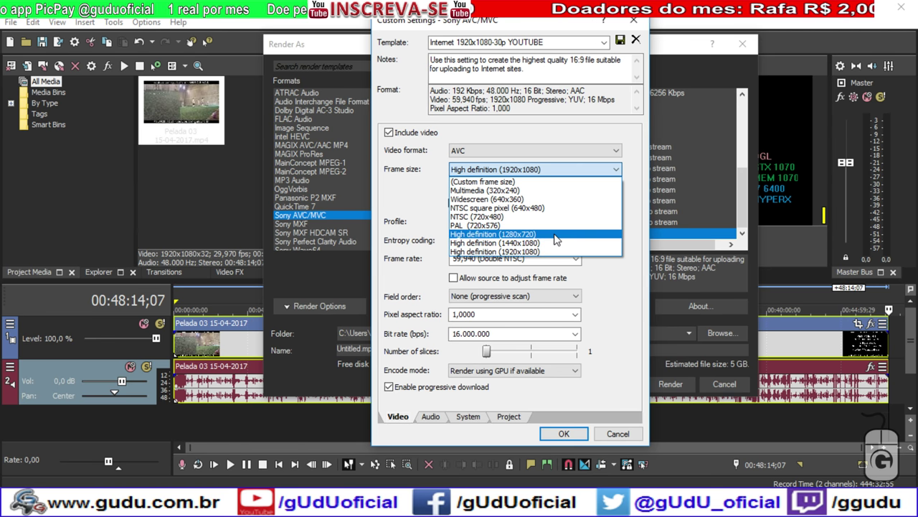
click(408, 220)
Check the YOUTUBE template's audio, system and project settings, keep the rendering quality at Best and cancel the dialog.
click(431, 417)
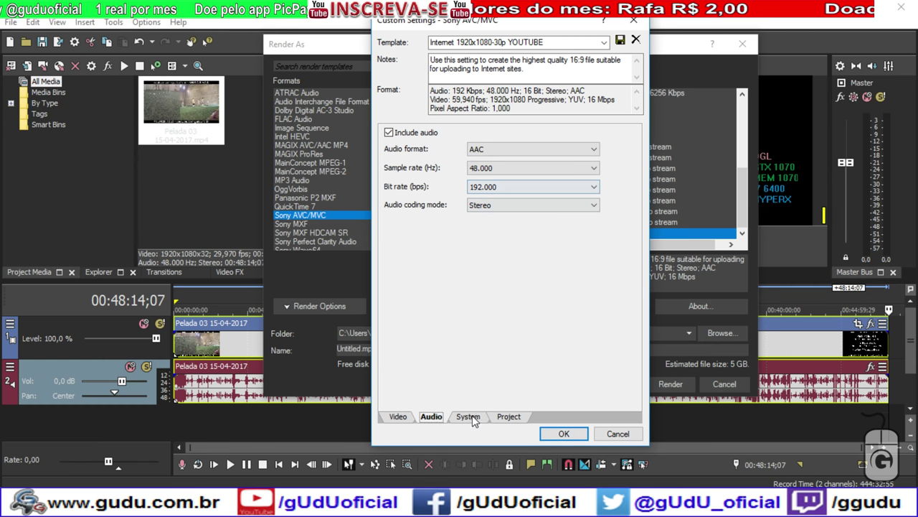
click(471, 418)
click(508, 416)
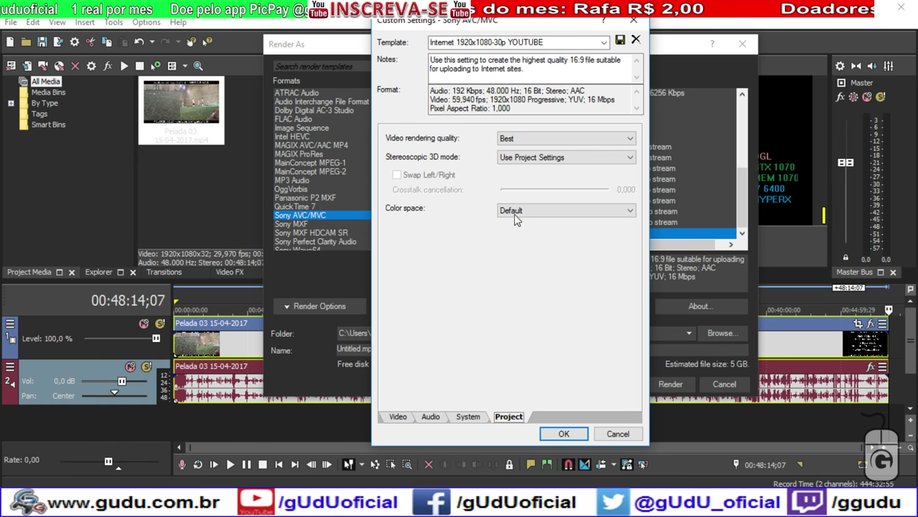
click(516, 138)
click(502, 139)
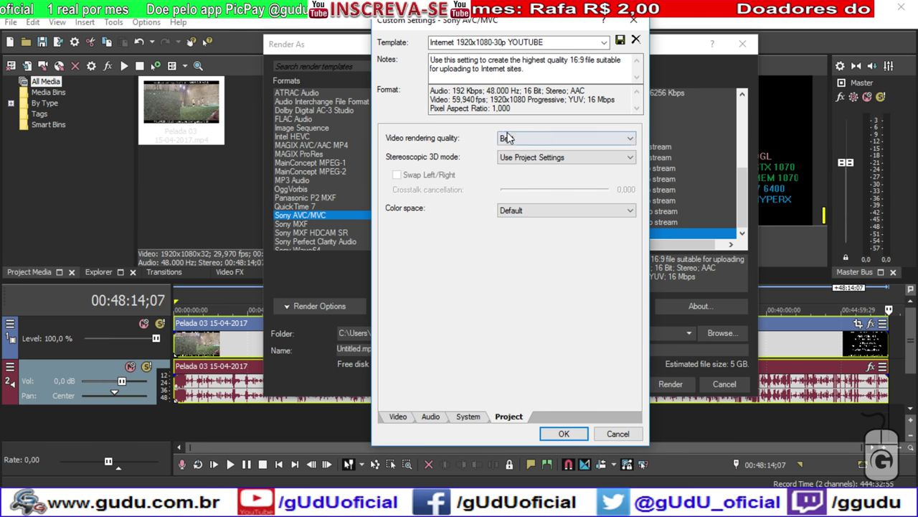
click(509, 138)
click(506, 138)
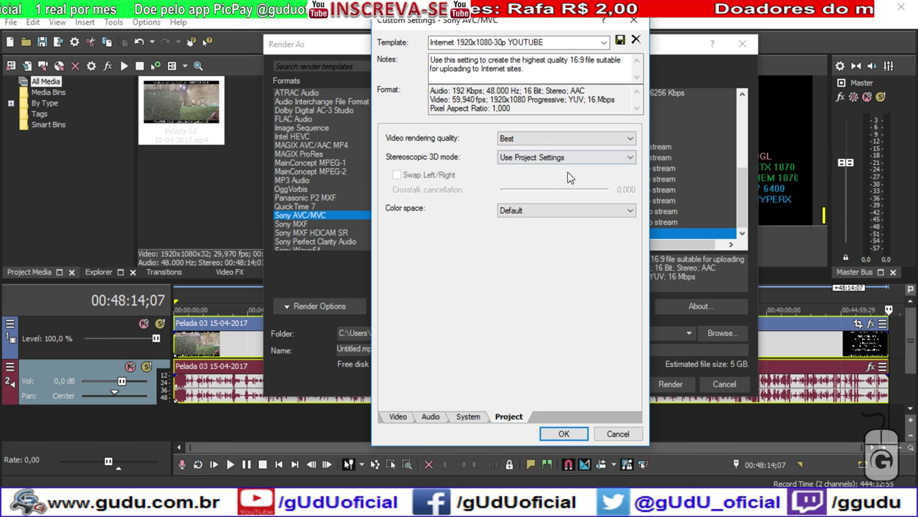
click(616, 433)
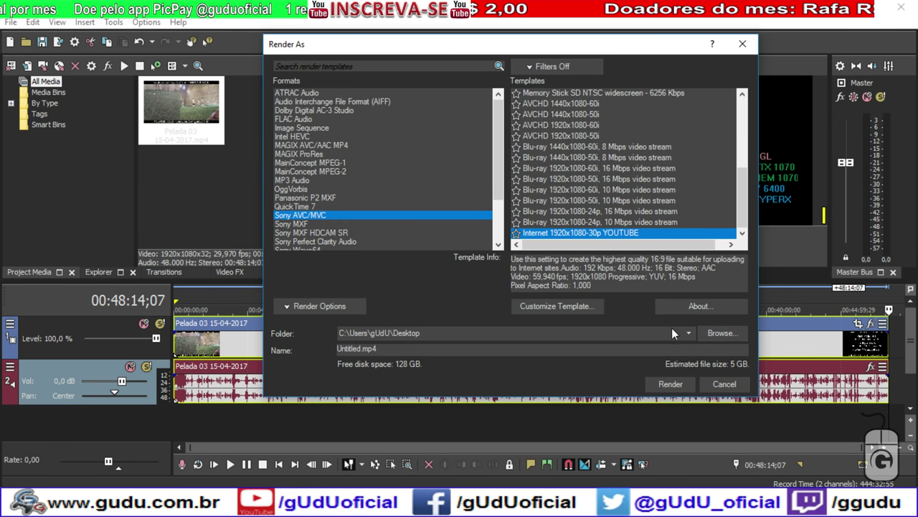
drag(360, 349, 294, 348)
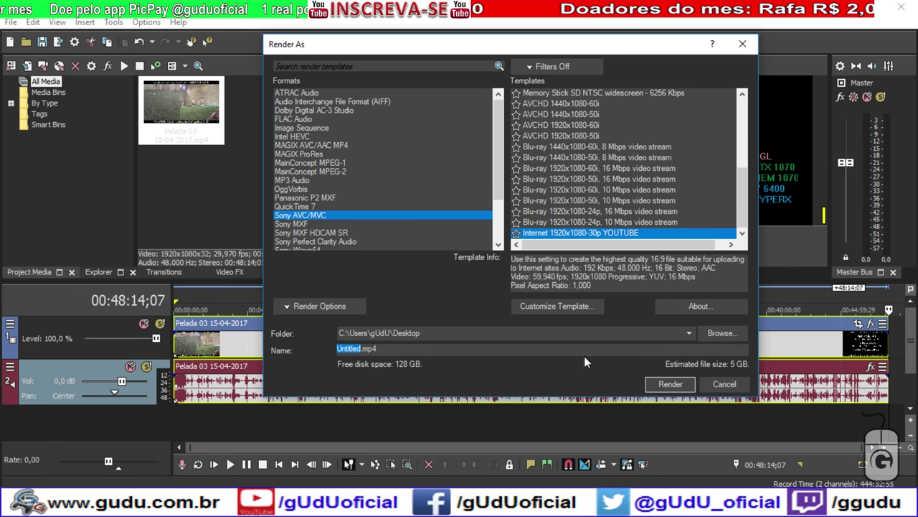
click(285, 306)
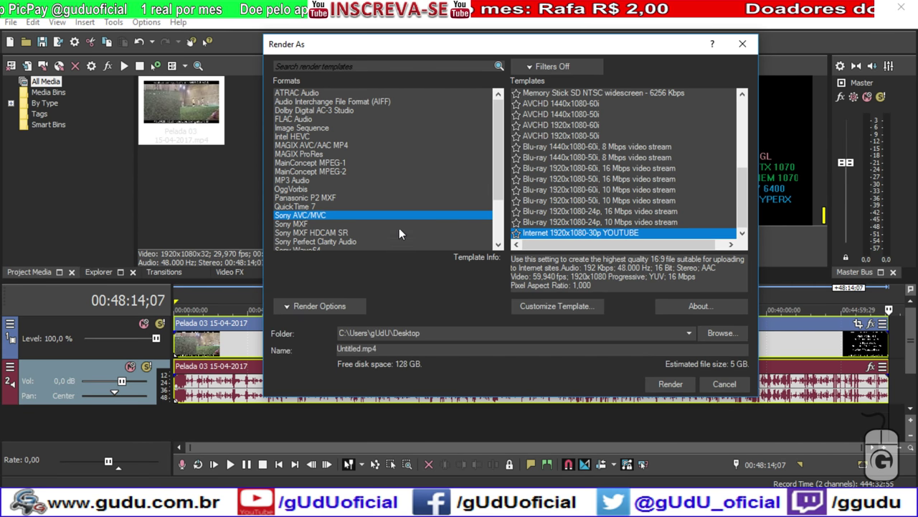
Choose the Windows Media Video V11 format with the 8 Mbps HD 1080-30p Video template and open it for customizing.
scroll(399, 227, down, 3)
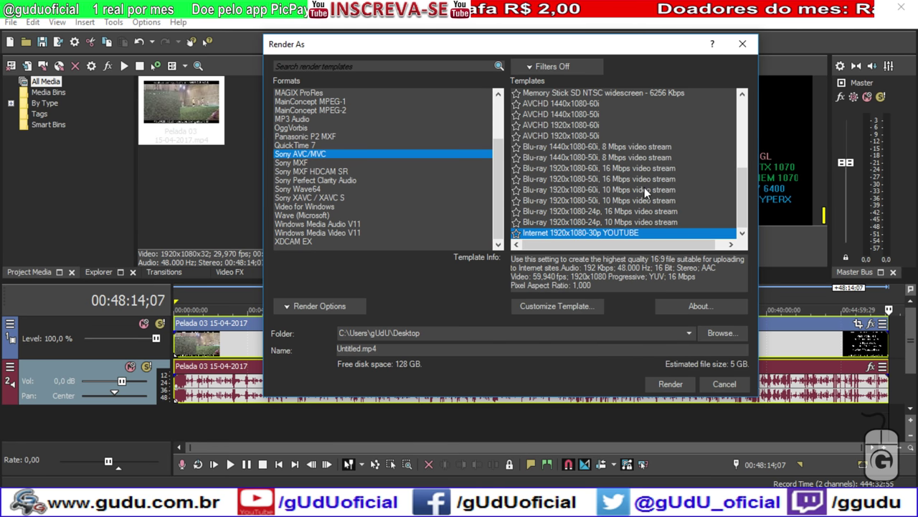
click(343, 233)
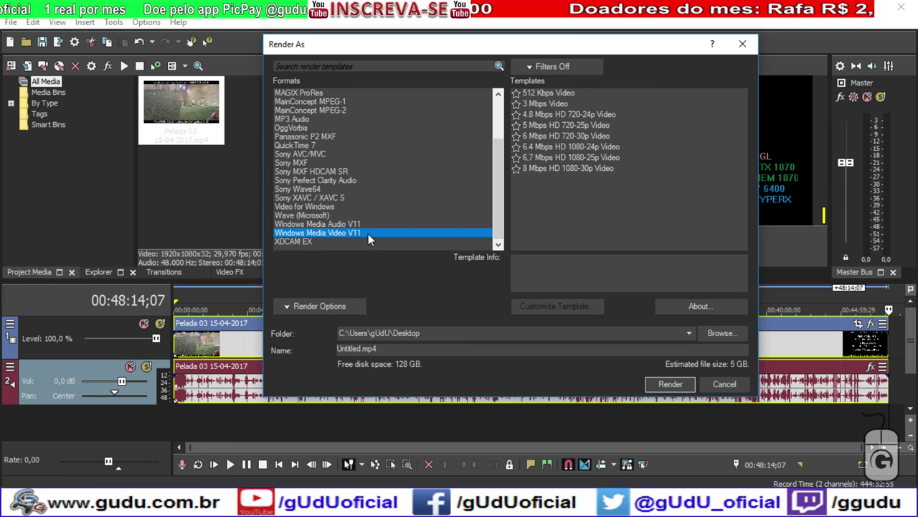
click(591, 170)
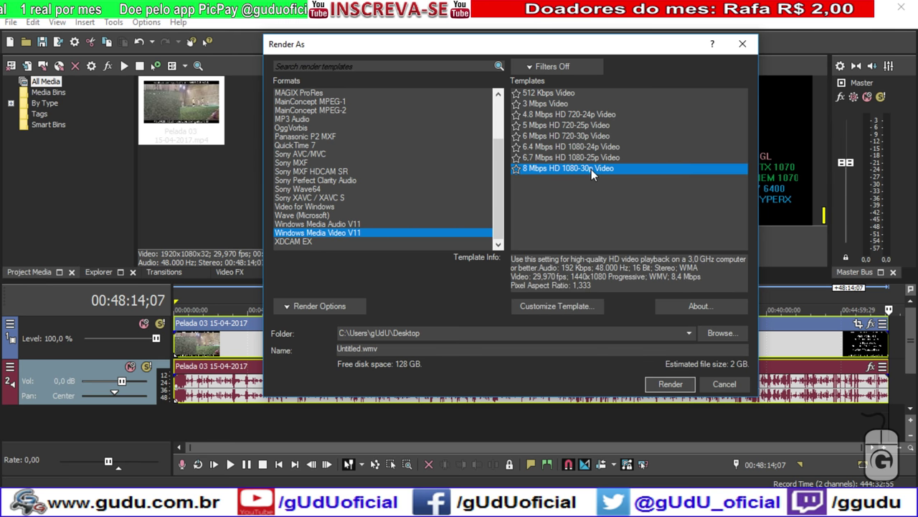
click(571, 307)
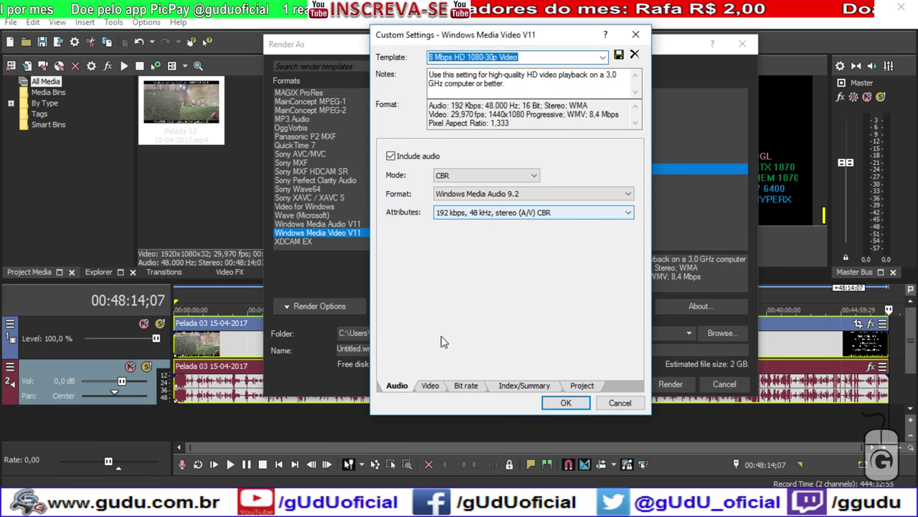
Switch the template's audio mode to Quality VBR and back to CBR.
click(534, 175)
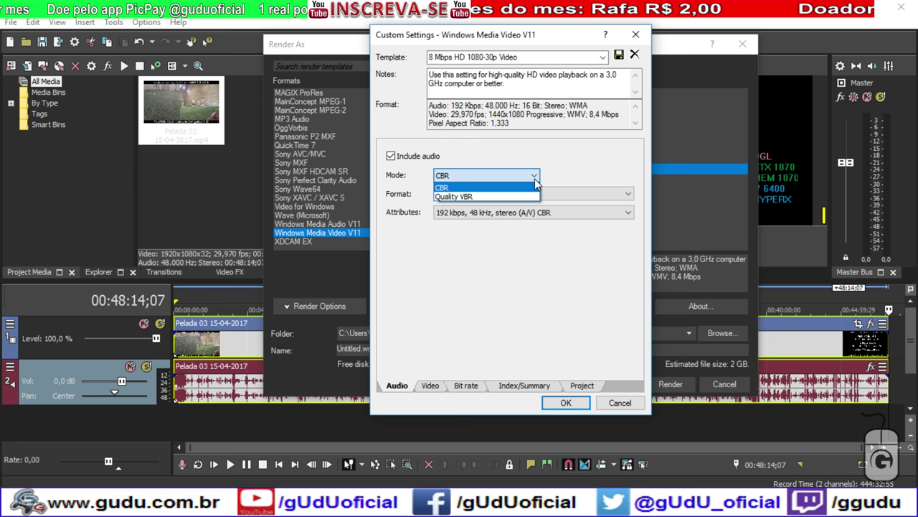
click(531, 195)
click(534, 175)
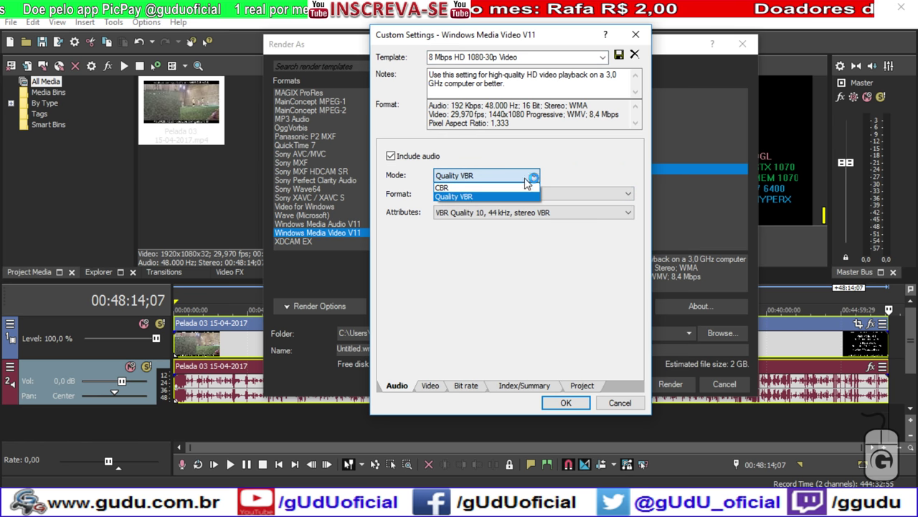
click(537, 184)
click(490, 189)
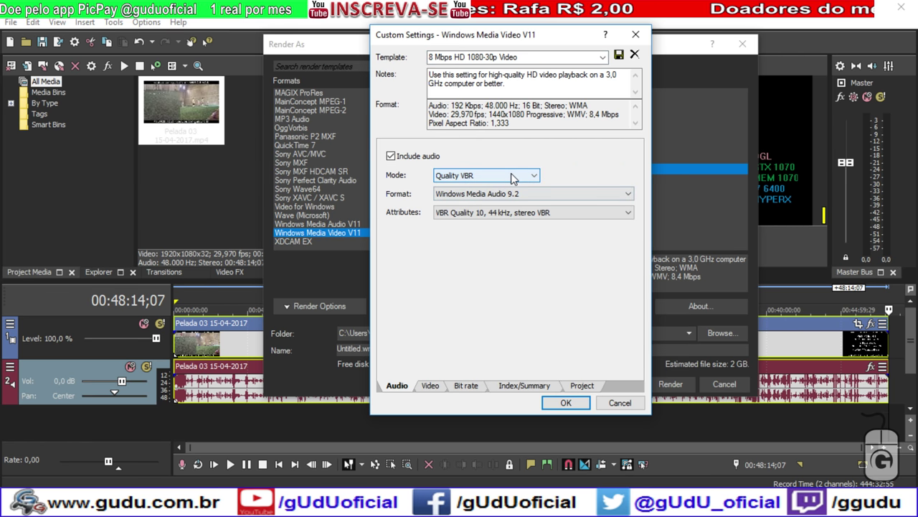
click(485, 176)
click(479, 189)
Review the Windows Media template's video, bit rate, index/summary and project settings.
click(431, 385)
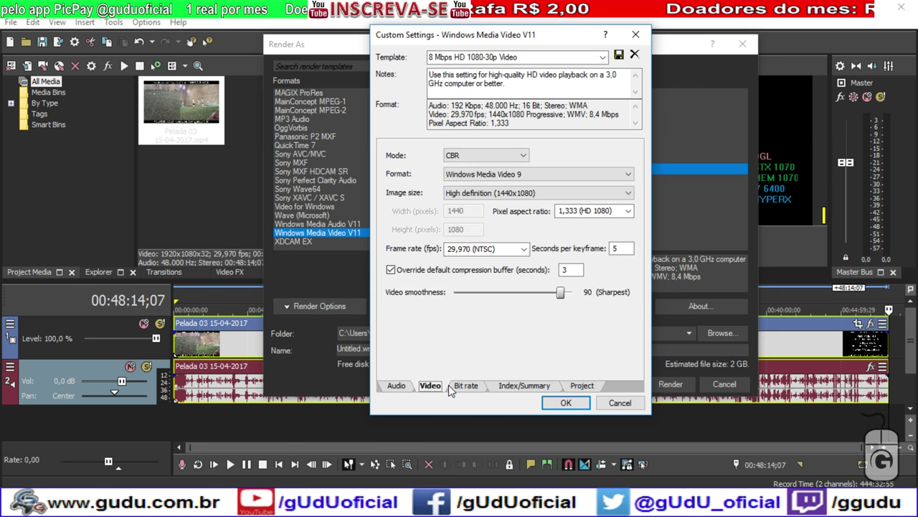
click(466, 385)
click(431, 386)
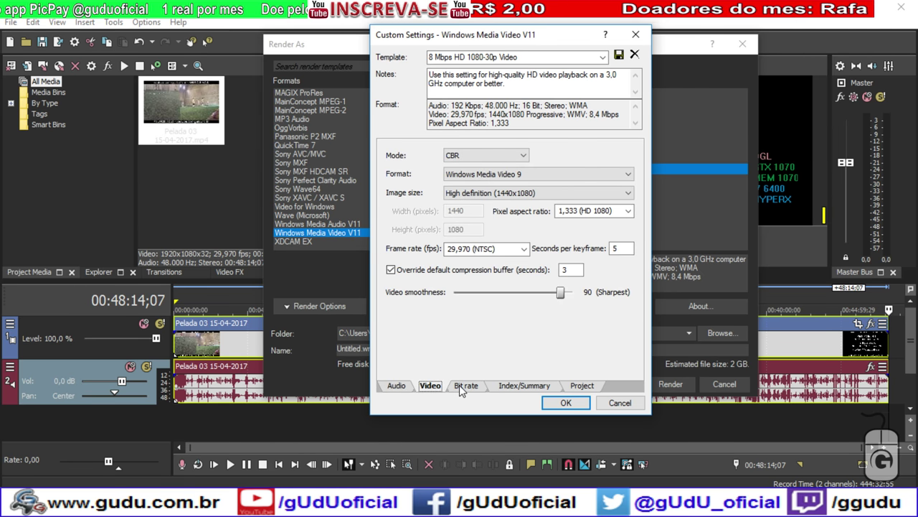
click(468, 387)
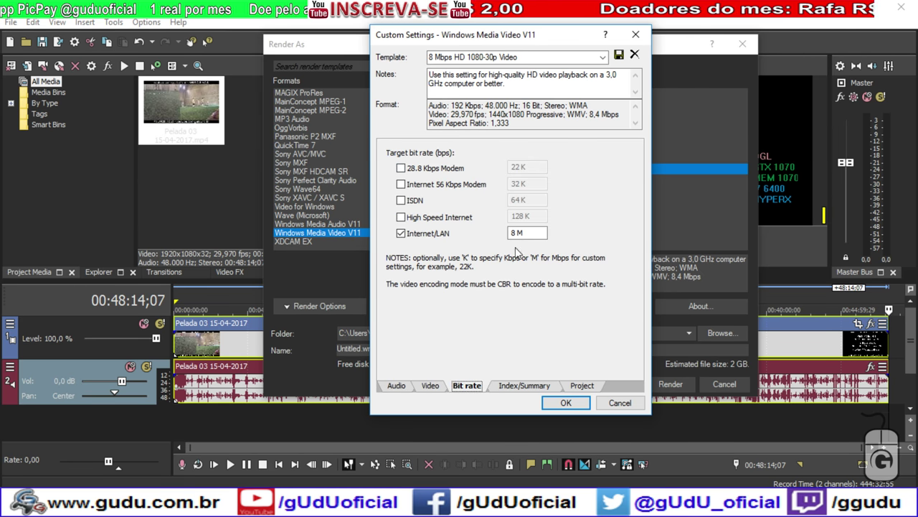
click(505, 389)
click(581, 385)
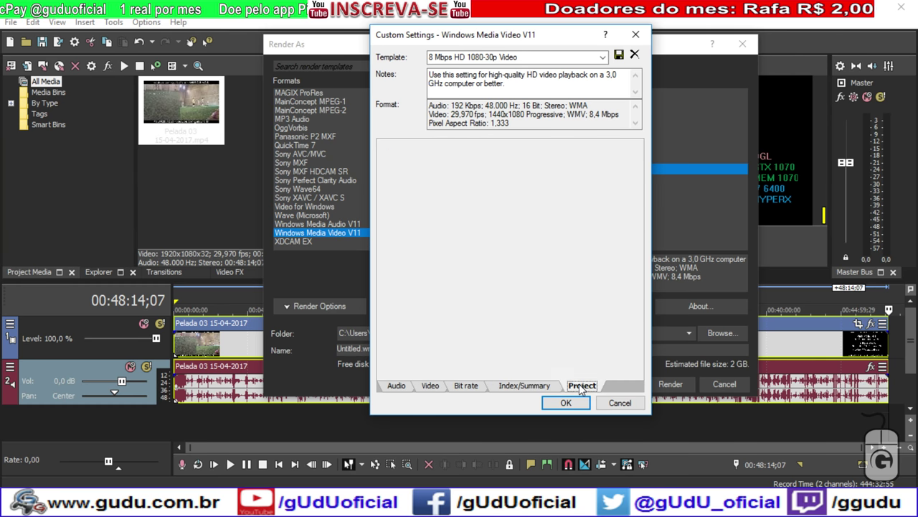
Cancel the Windows Media template customization and browse the templates of the Sony AVC/MVC format.
click(620, 403)
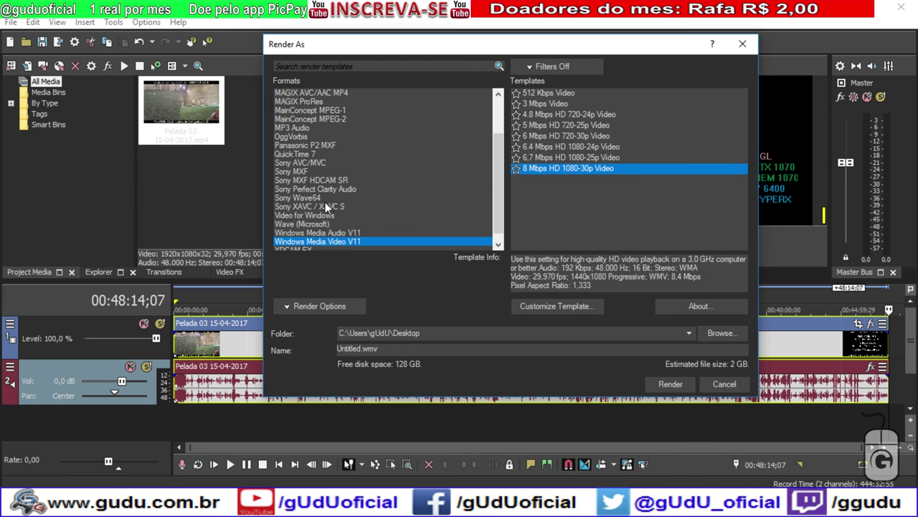
click(329, 163)
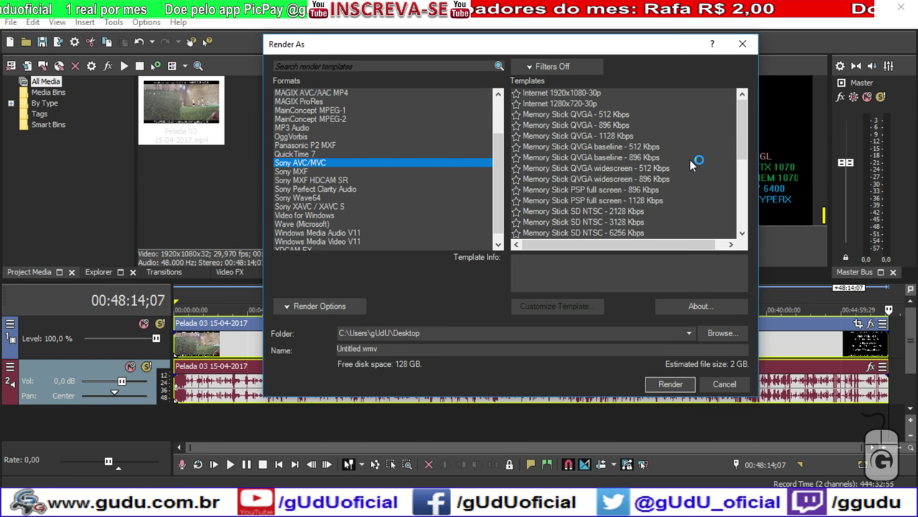
scroll(689, 159, down, 5)
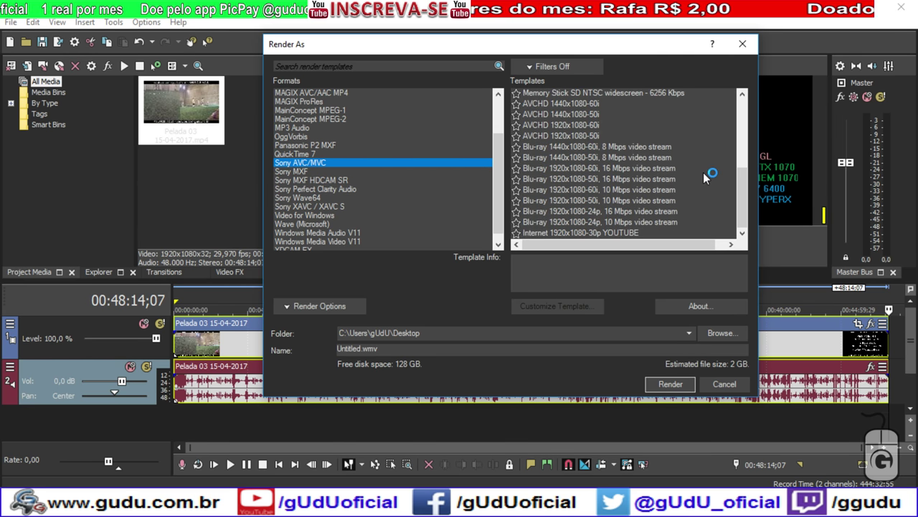
scroll(704, 173, up, 5)
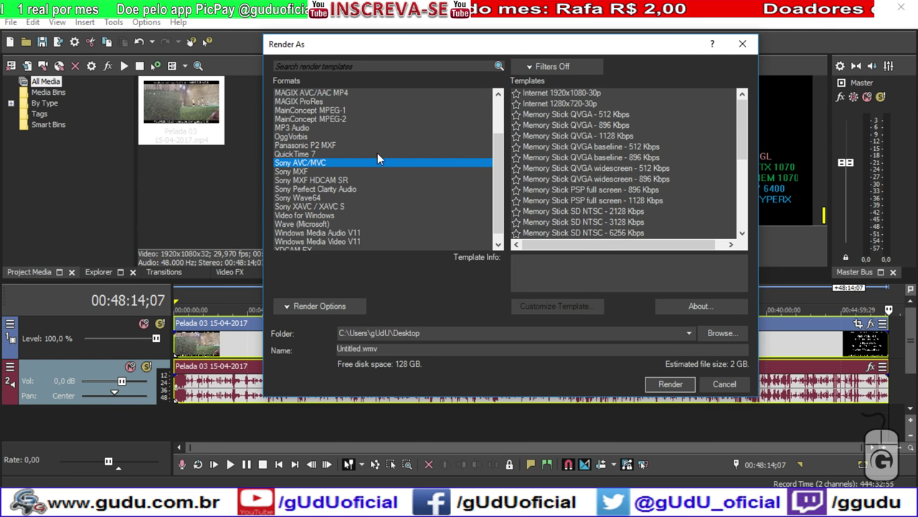
Choose the MAGIX AVC/AAC MP4 format with the Internet HD 1080p 59.94 fps (NVidia NVENC) template.
scroll(388, 143, up, 2)
click(347, 146)
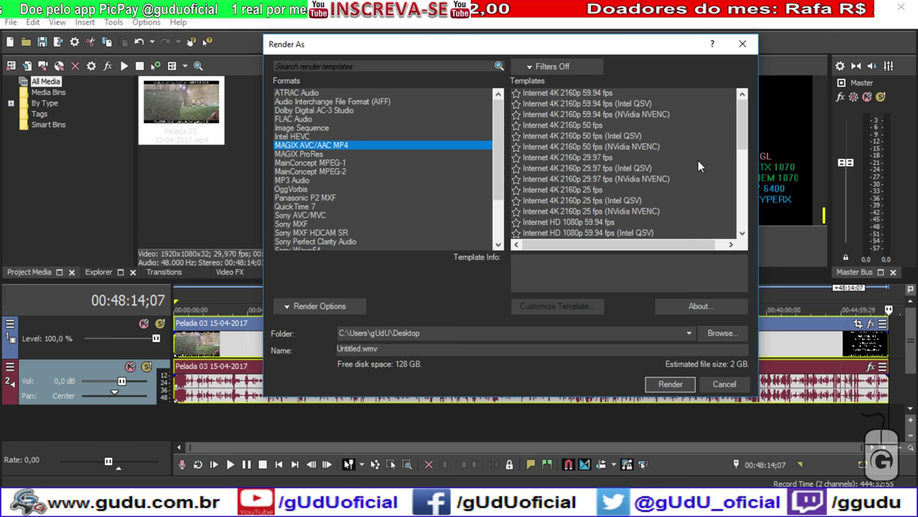
scroll(698, 160, down, 7)
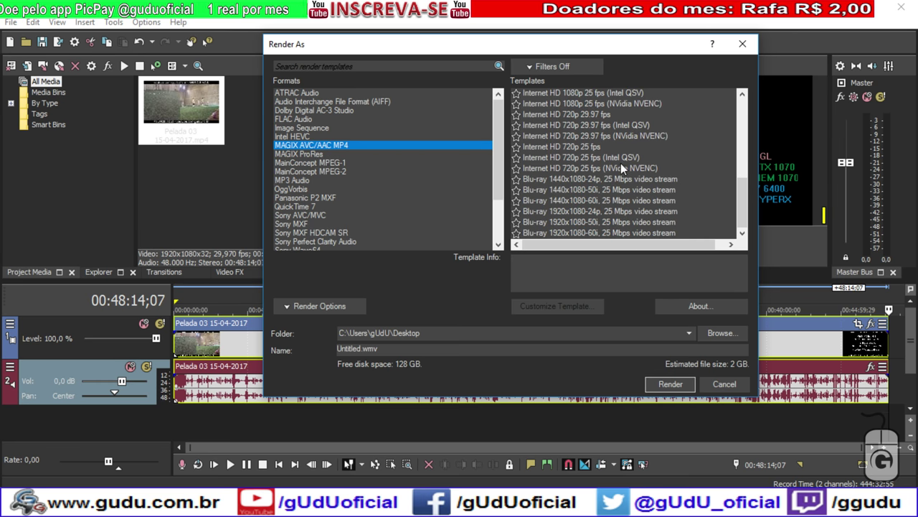
scroll(693, 169, up, 4)
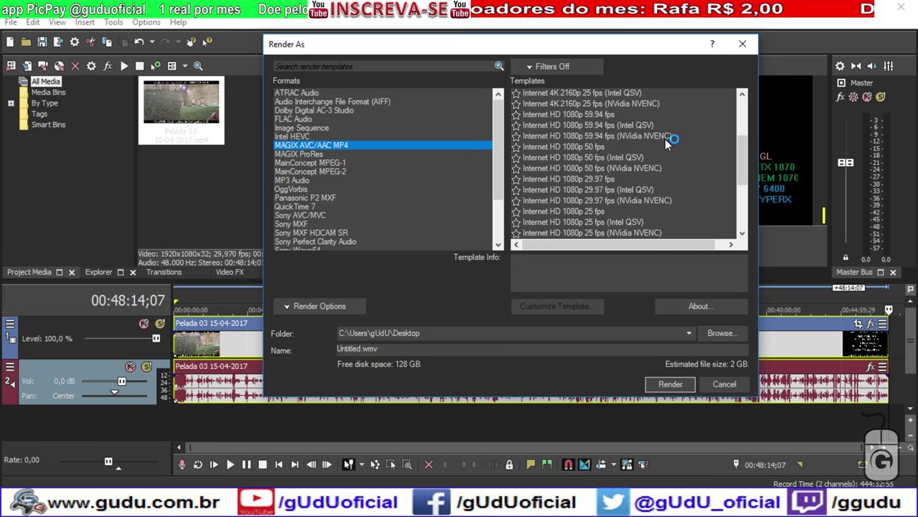
click(665, 137)
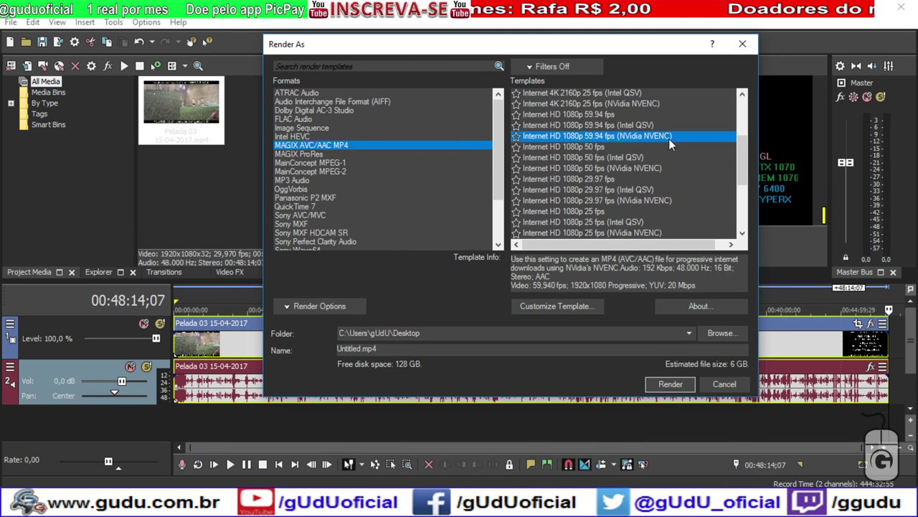
scroll(669, 140, up, 1)
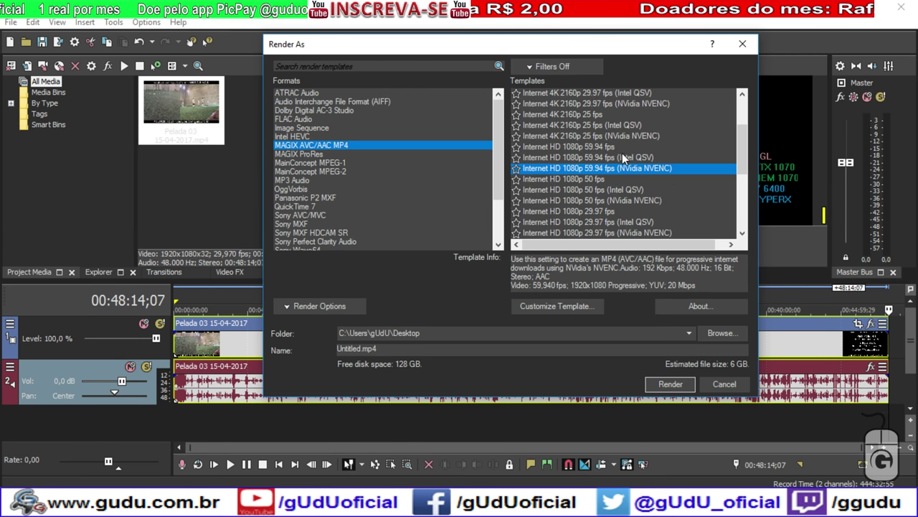
Customize the template under the name Internet HD 1080p 59.94 fps (NVidia NVENC) YTB with a maximum bit rate of 20.000.000 bps.
click(547, 306)
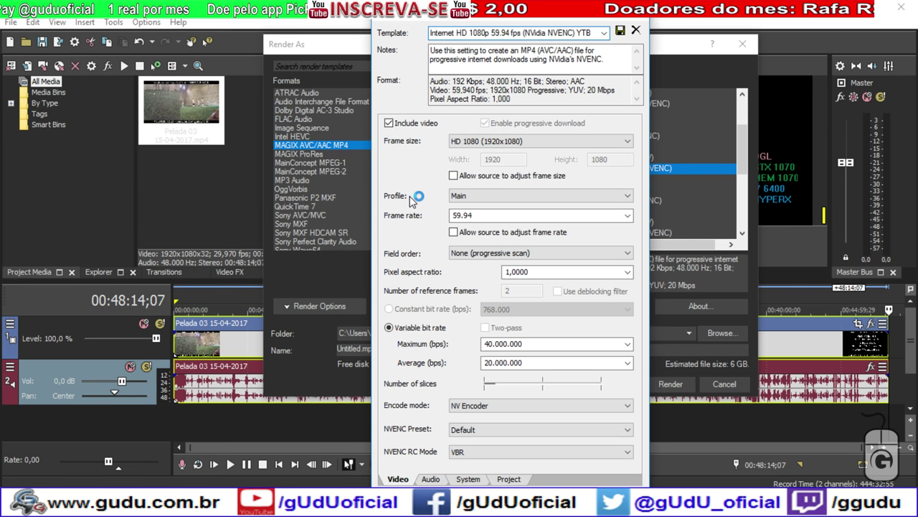
click(498, 345)
key(Tab)
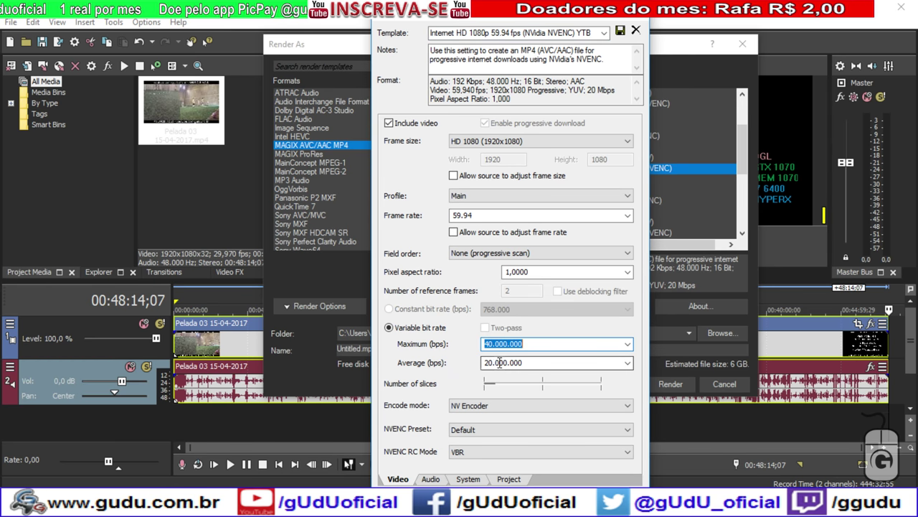
click(489, 344)
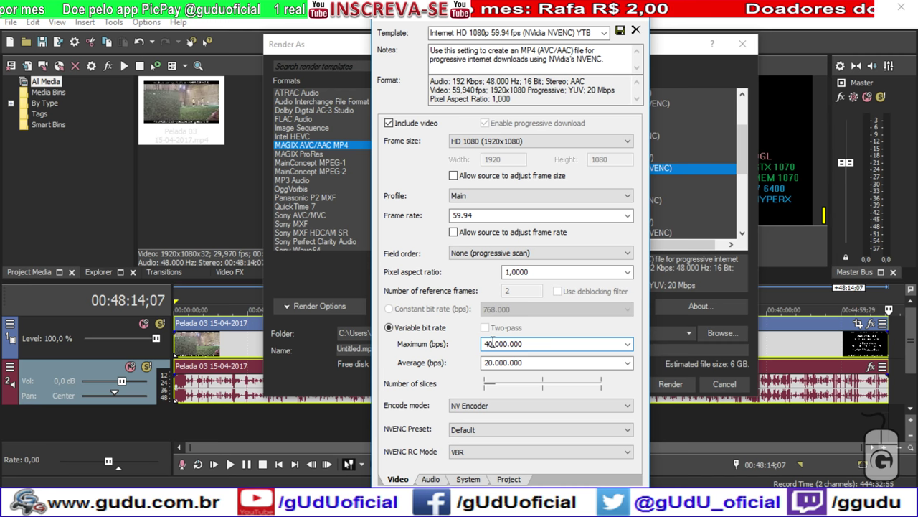
drag(494, 344, 481, 347)
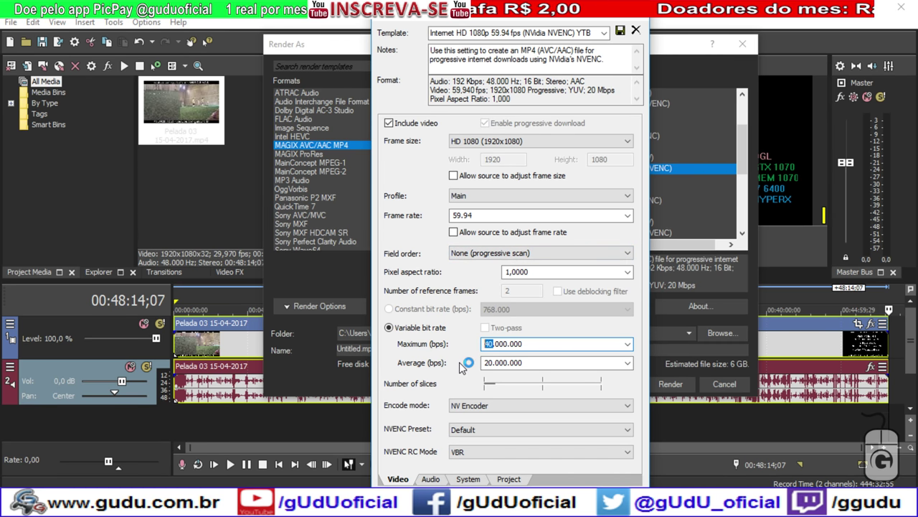
text(20)
Set the template's average variable bit rate to 10.000.000 bps.
click(495, 362)
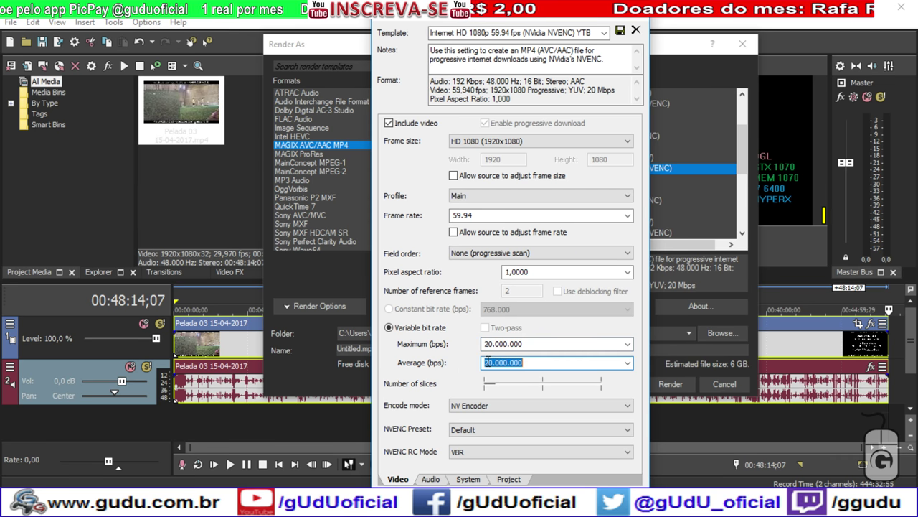
click(486, 363)
double_click(486, 362)
click(488, 362)
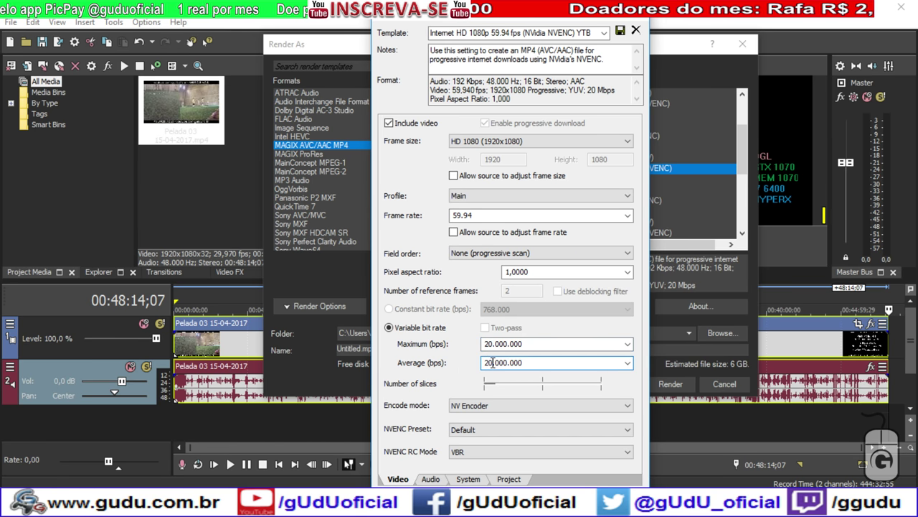
double_click(488, 363)
click(491, 364)
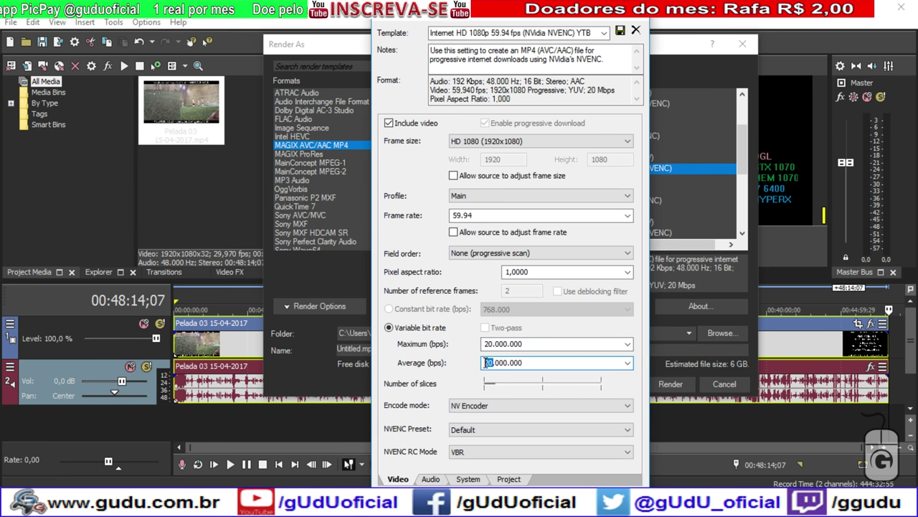
key(BackSpace)
text(1)
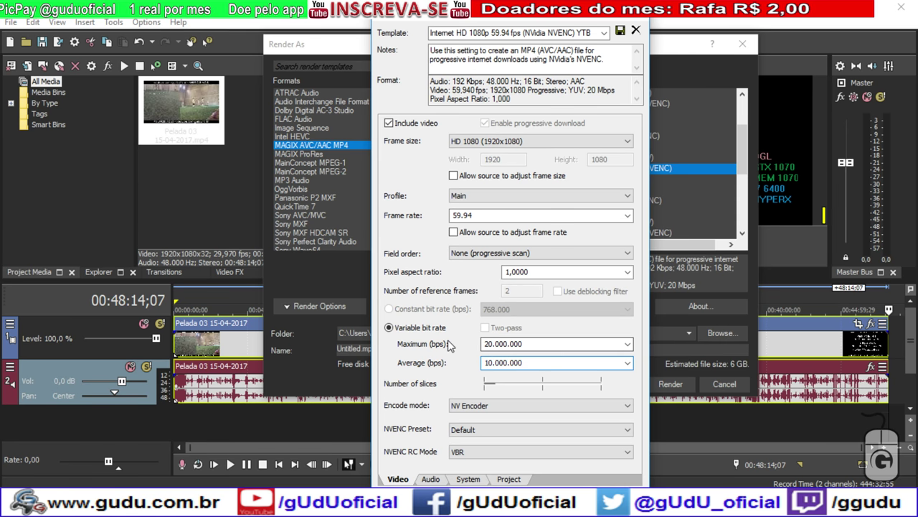
Keep NV Encoder as the encode mode and check the NVENC preset, RC mode and frame rate options.
click(627, 406)
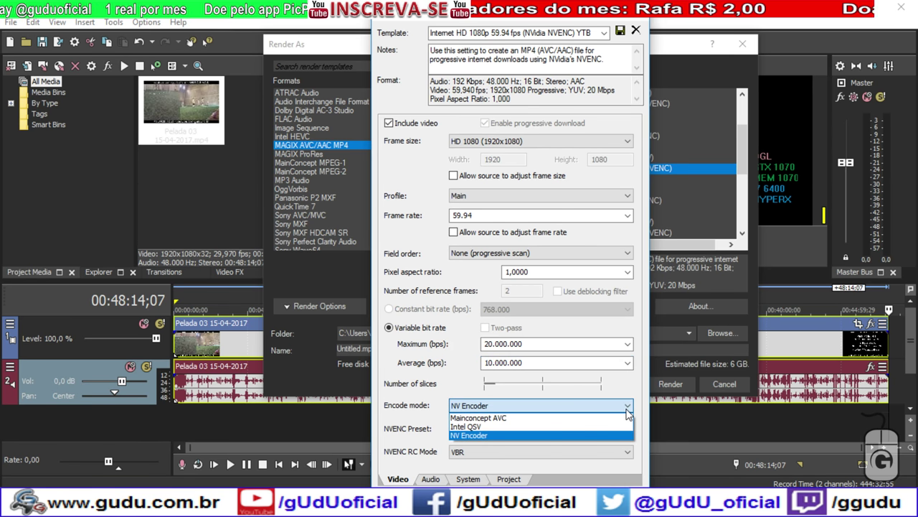
click(475, 436)
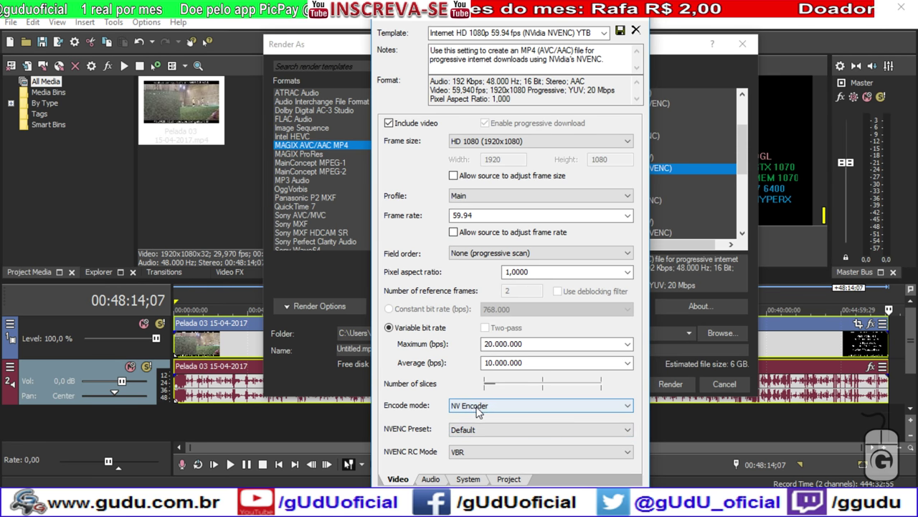
click(552, 431)
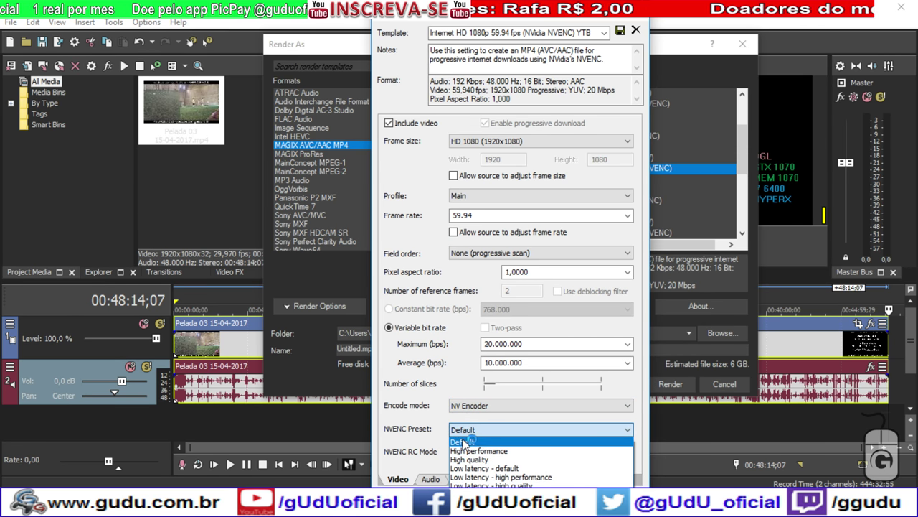
click(406, 421)
click(479, 453)
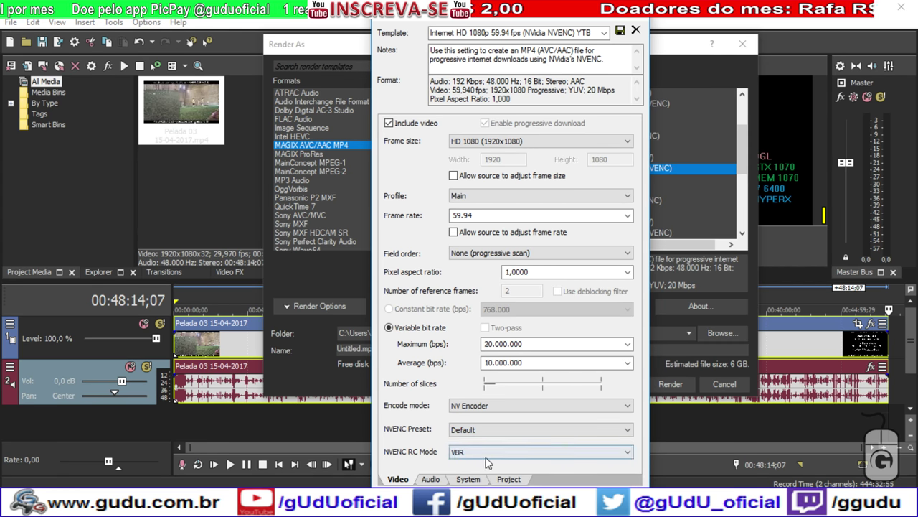
click(408, 434)
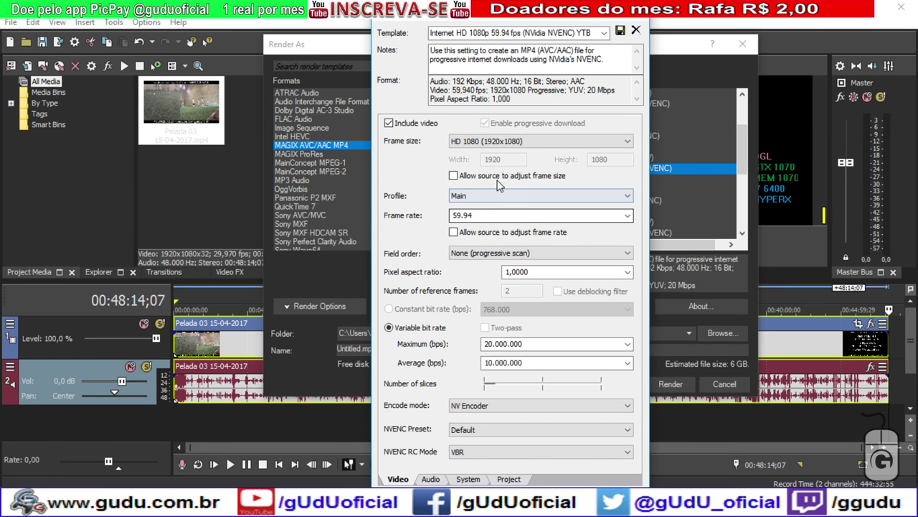
click(627, 216)
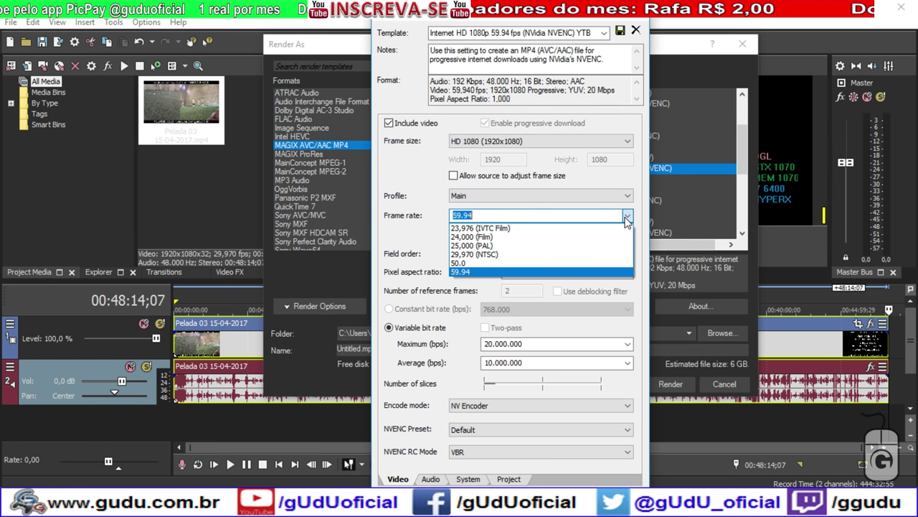
click(392, 172)
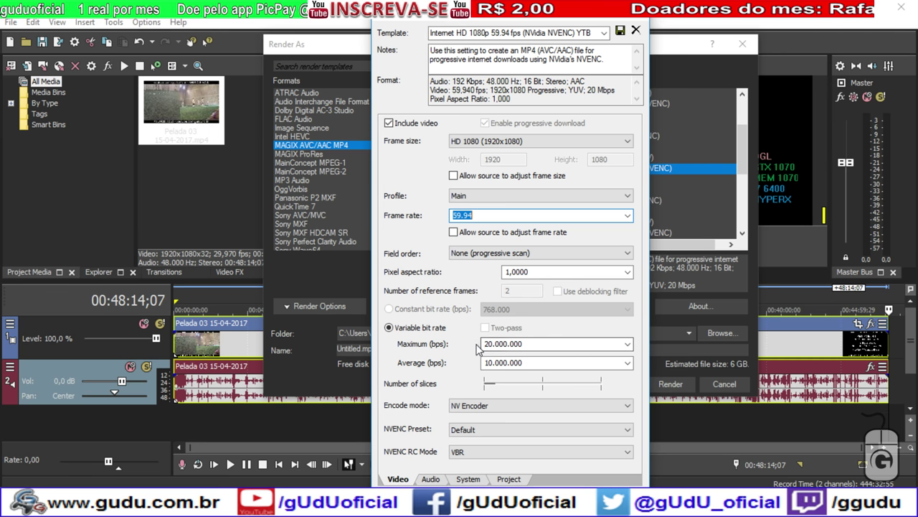
Set the template's audio bit rate to 256.000 bps.
click(432, 478)
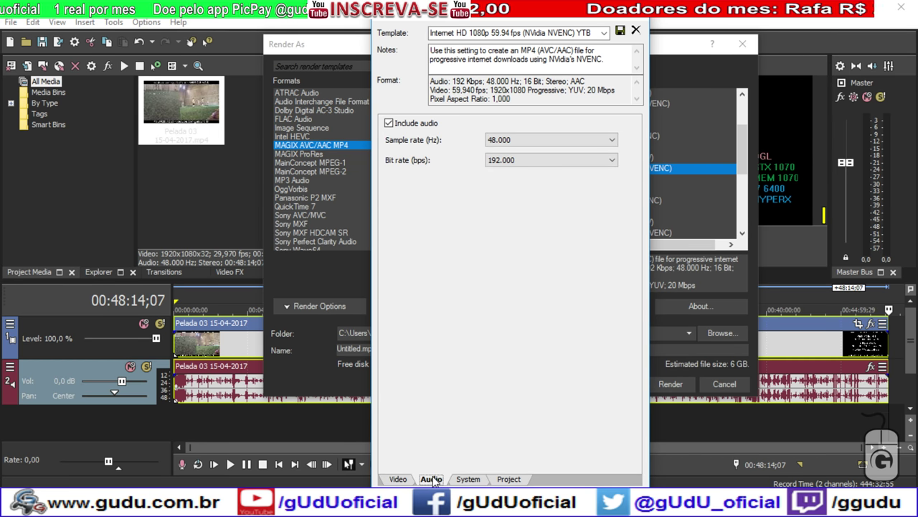
click(596, 164)
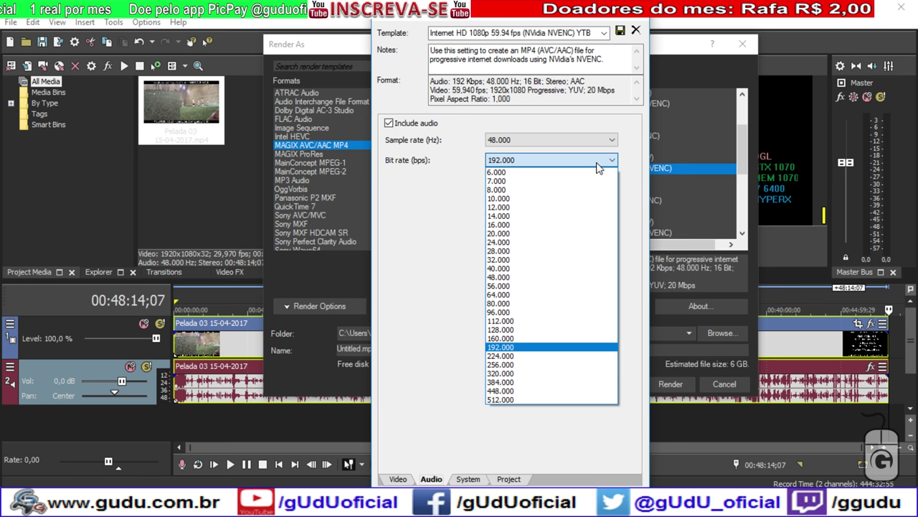
click(518, 365)
Check the template's system format and set the project's video rendering quality to Best.
click(485, 479)
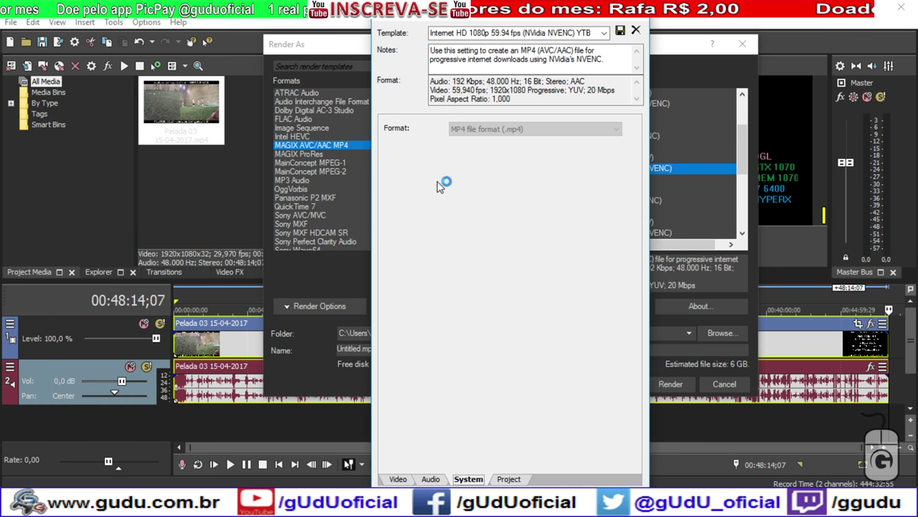
click(512, 479)
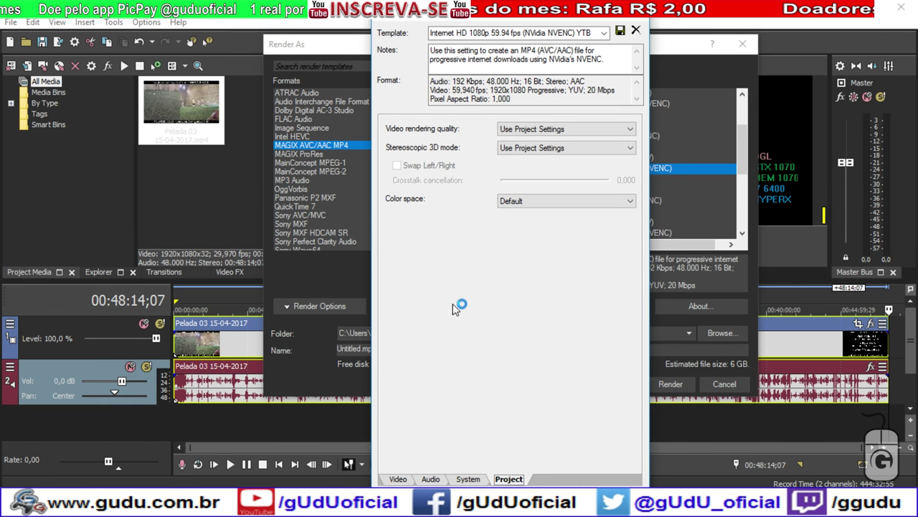
click(572, 128)
click(521, 179)
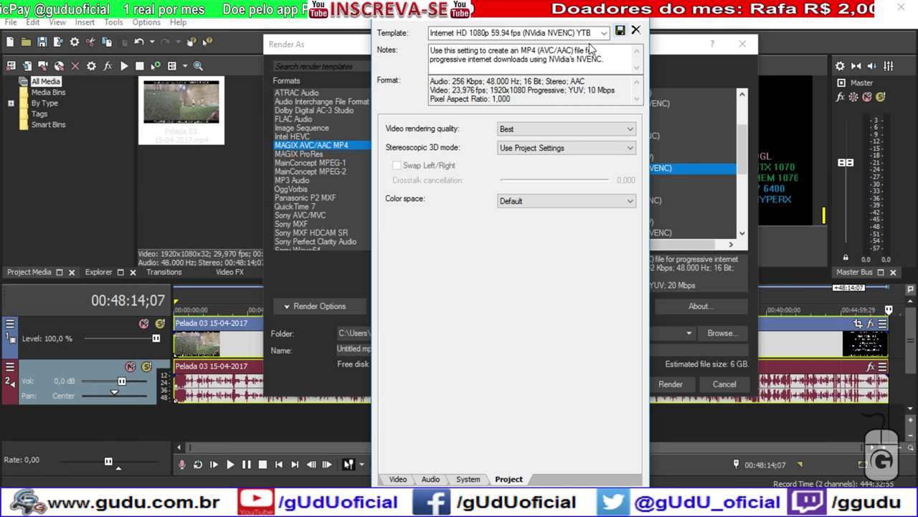
Review the audio bit rate, frame rate and video bit rate in the template's format summary.
drag(431, 82, 522, 83)
click(538, 99)
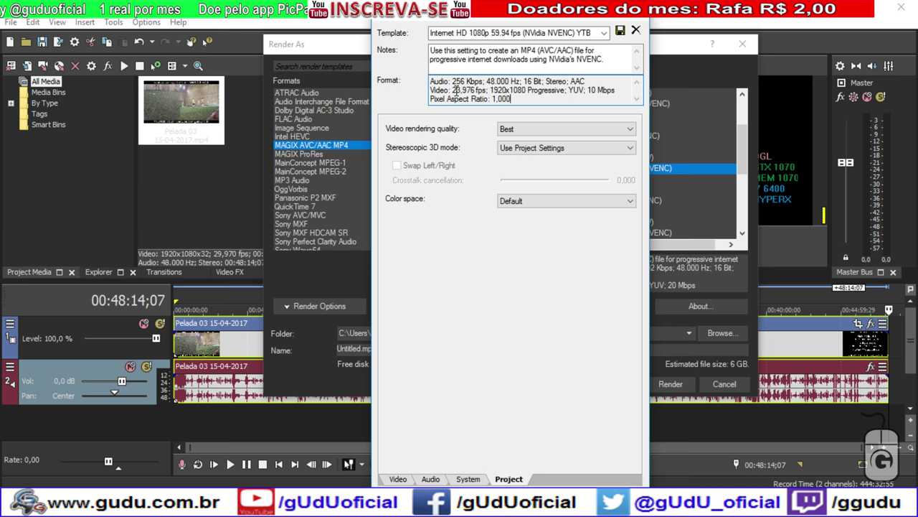
drag(491, 89, 431, 90)
click(528, 90)
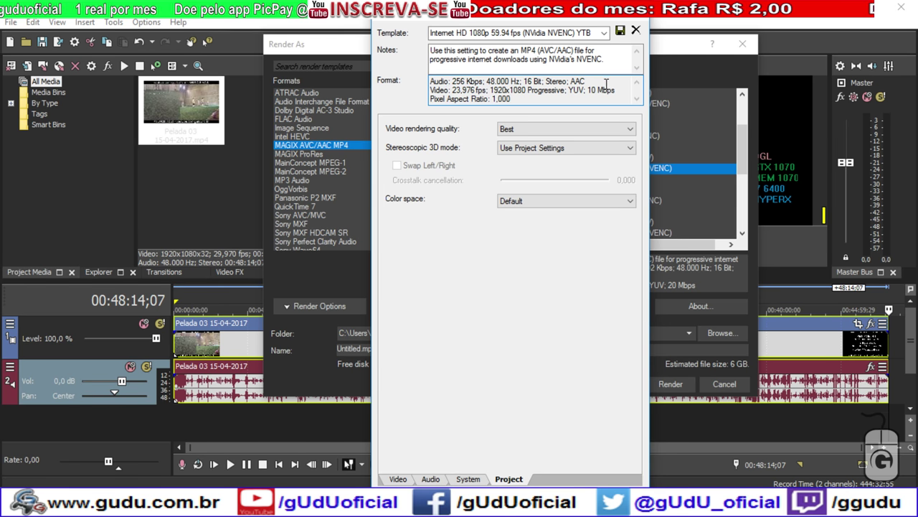
drag(588, 90, 599, 102)
click(599, 102)
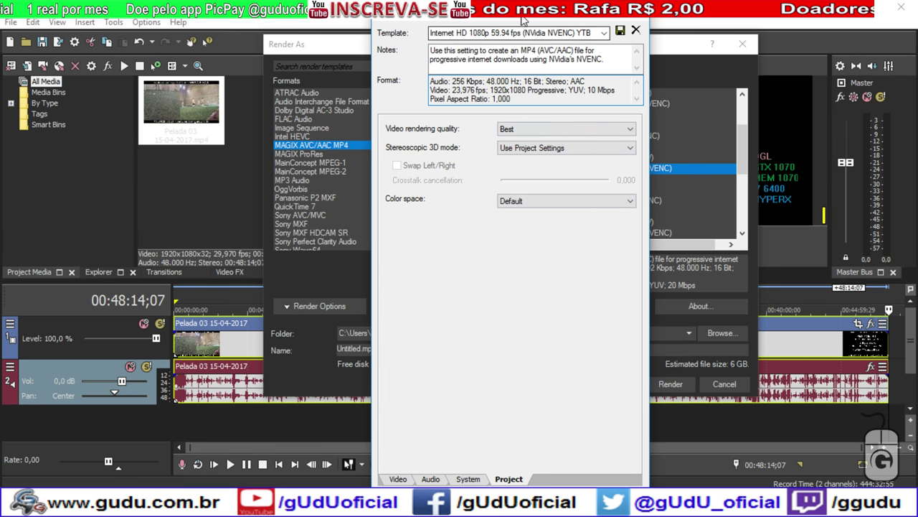
Recheck the video settings, then save the YTB template and locate it among the MAGIX AVC/AAC MP4 templates.
click(394, 479)
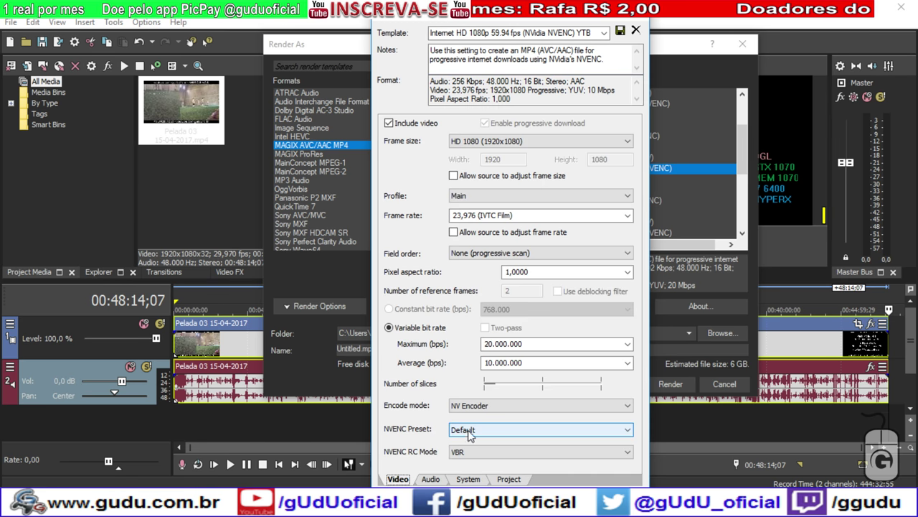
click(636, 30)
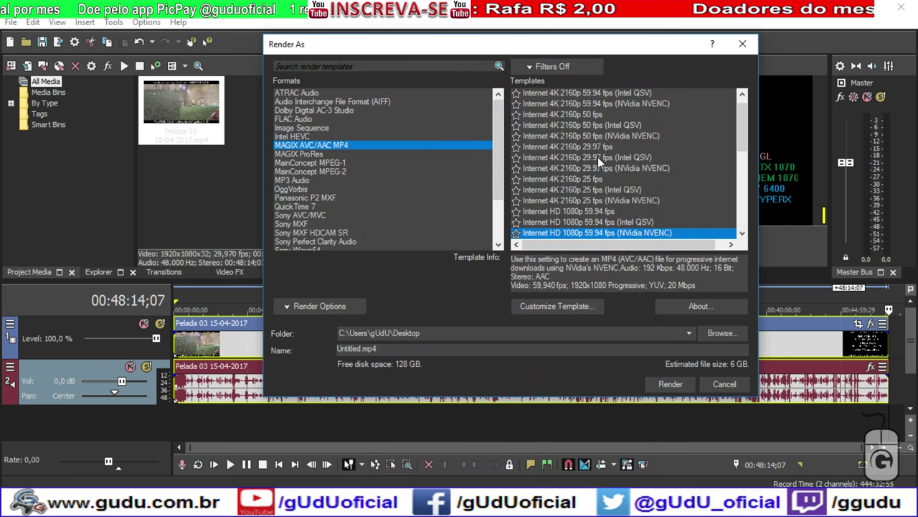
scroll(631, 222, down, 7)
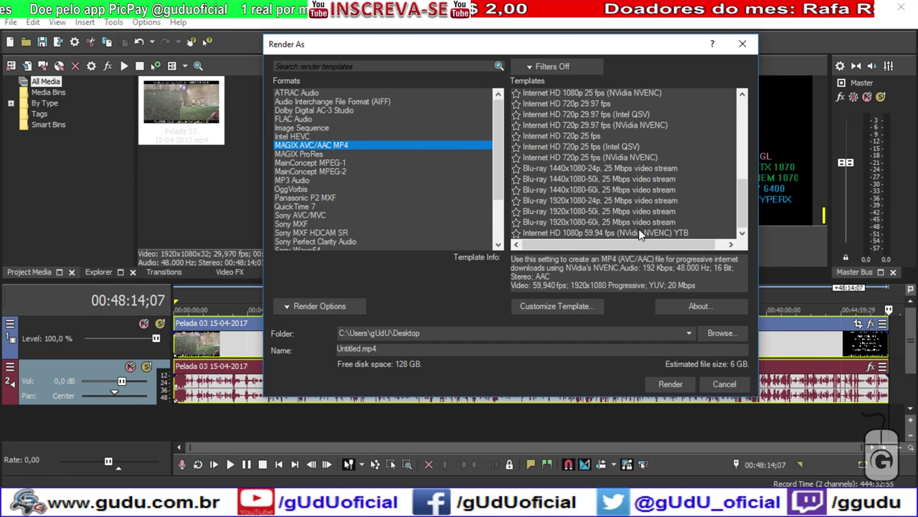
Mark the MAGIX YTB template as a favourite and check the Sony AVC/MVC Internet 1920x1080-30p YOUTUBE template for comparison.
click(519, 234)
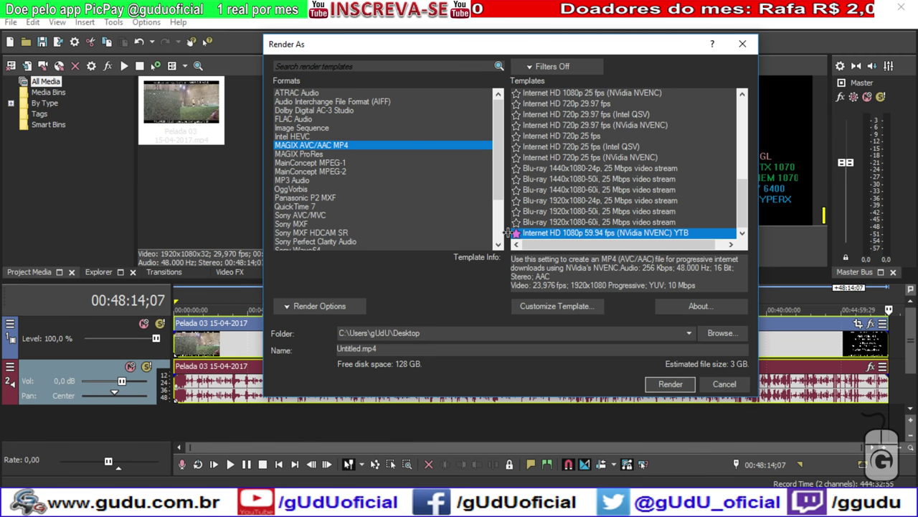
scroll(442, 184, down, 2)
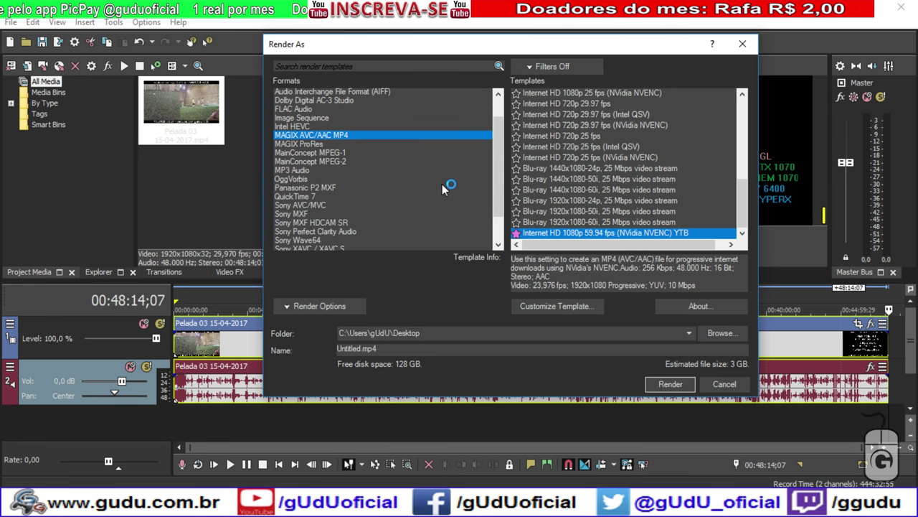
click(337, 164)
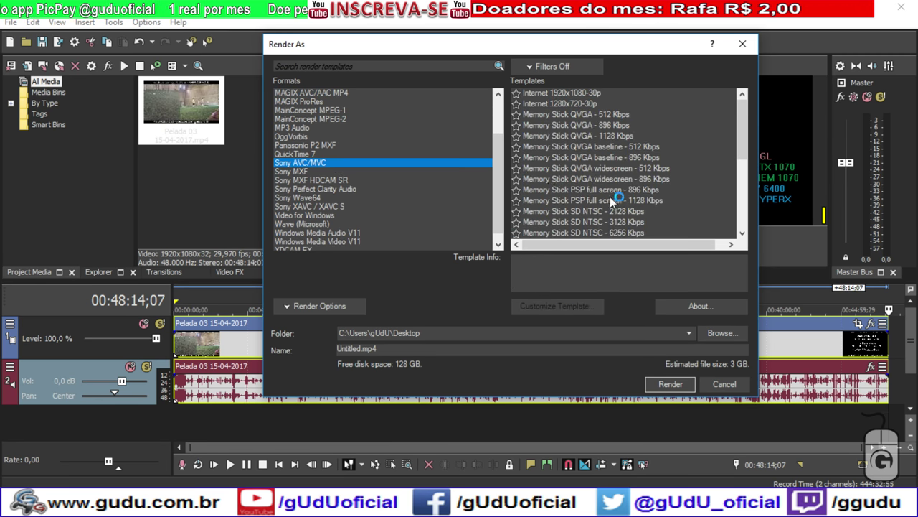
scroll(611, 195, down, 2)
click(622, 234)
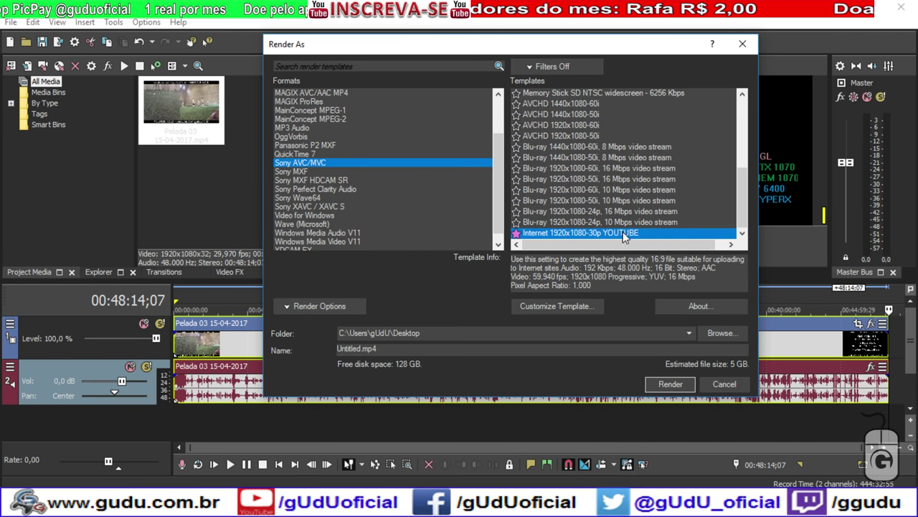
Set the maximum variable bit rate of the MAGIX AVC/AAC MP4 YTB template to 40.000.000 bps.
click(345, 93)
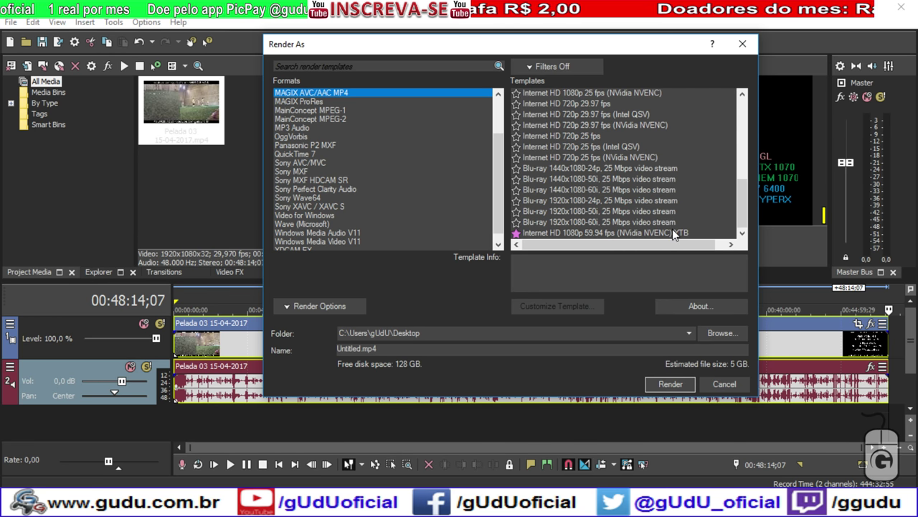
click(654, 233)
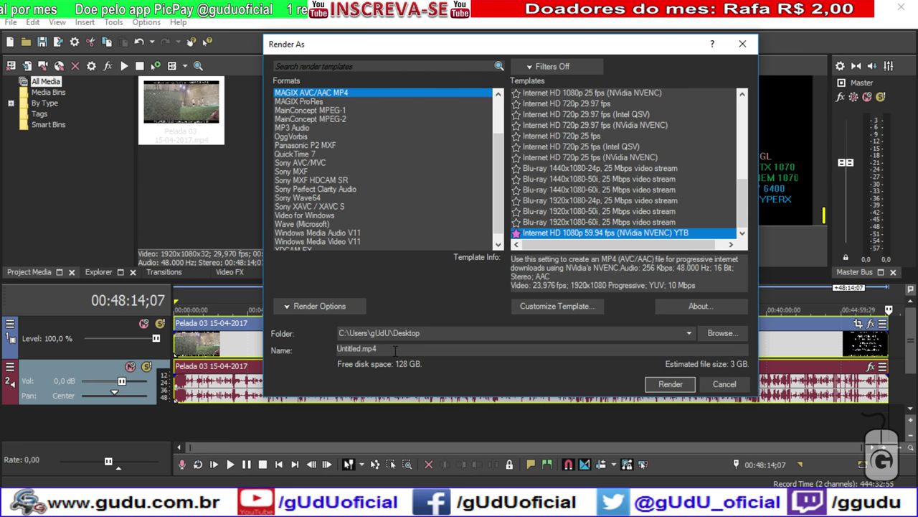
double_click(355, 348)
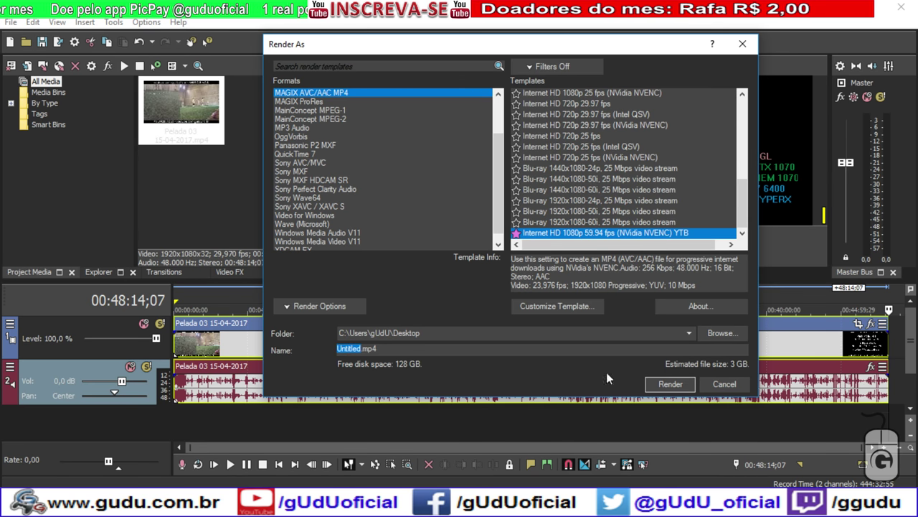
click(646, 231)
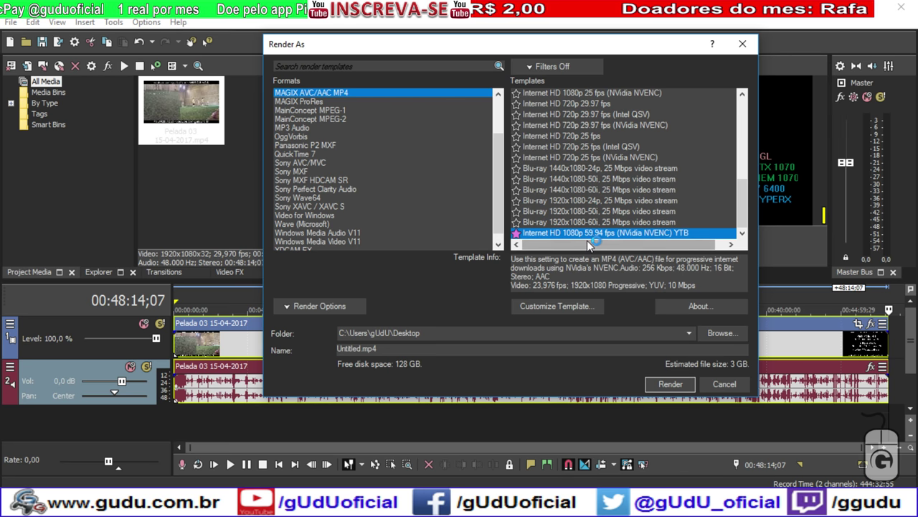
click(572, 307)
click(486, 344)
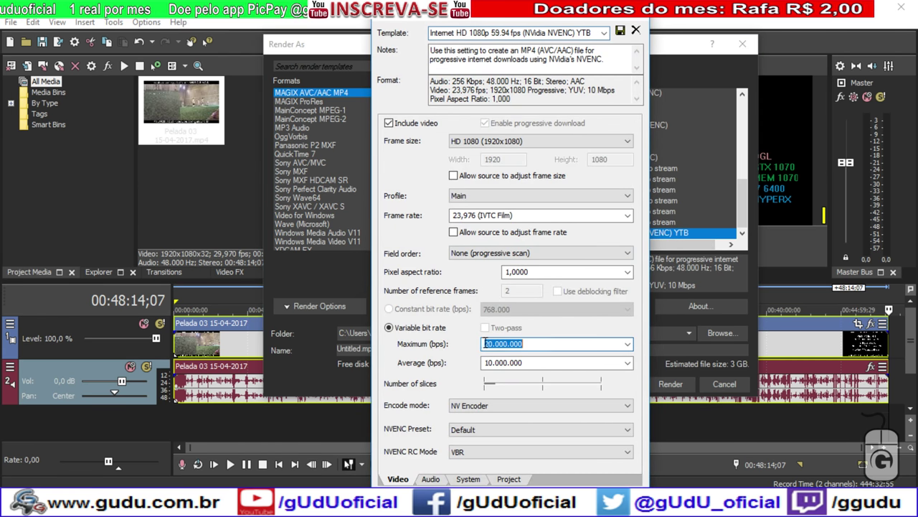
click(486, 344)
key(shift+Right)
text(4)
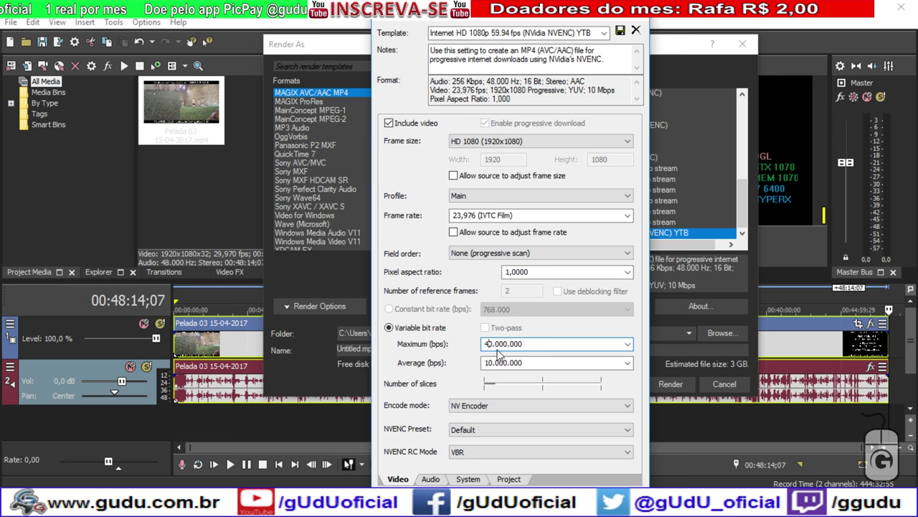
Set the average bit rate to 20.000.000 bps and save the template as Internet HD 1080p 59.94 fps (NVidia NVENC) YTB2.
click(486, 362)
click(486, 362)
key(Delete)
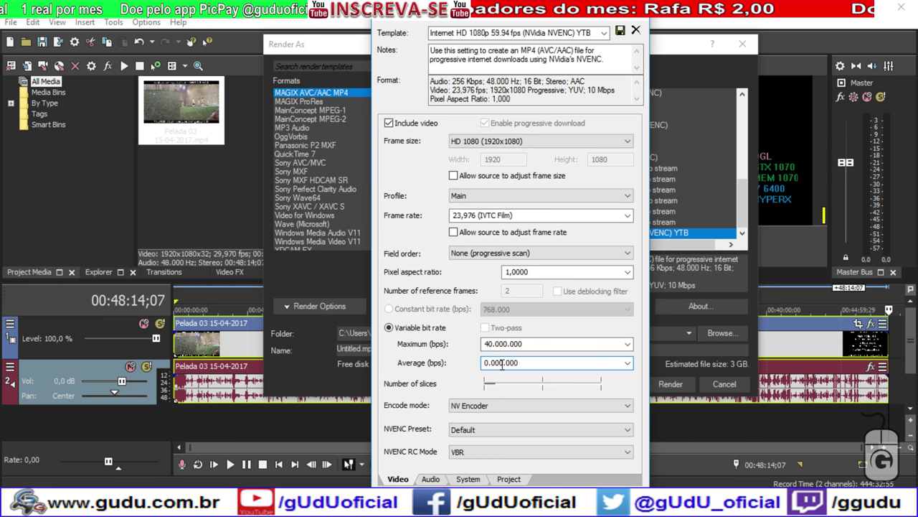
text(2)
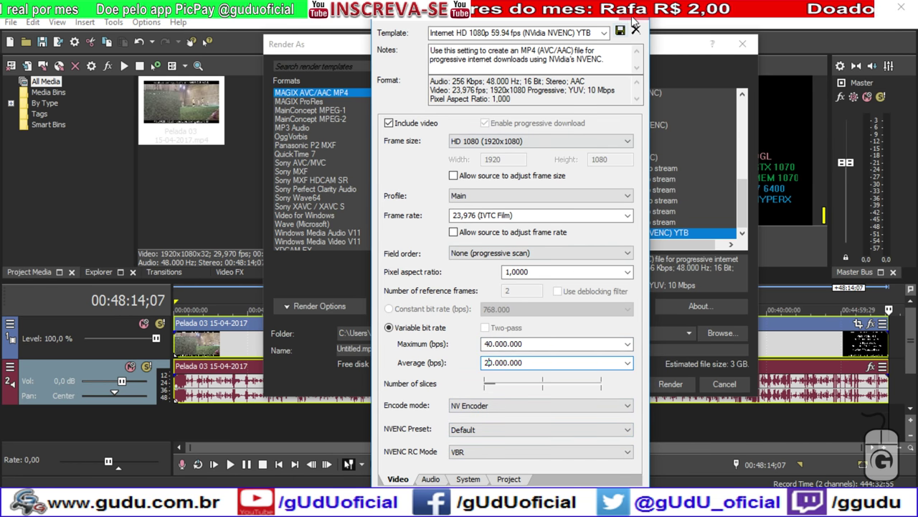
click(595, 33)
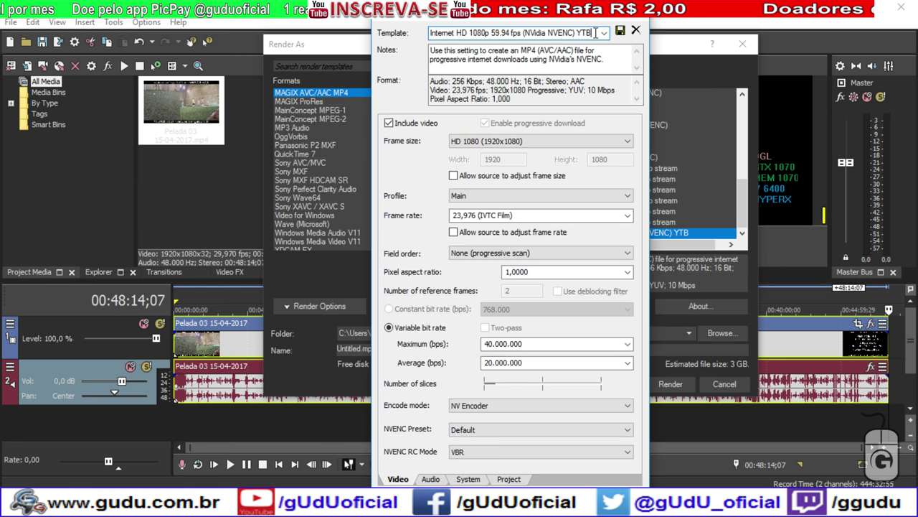
click(635, 29)
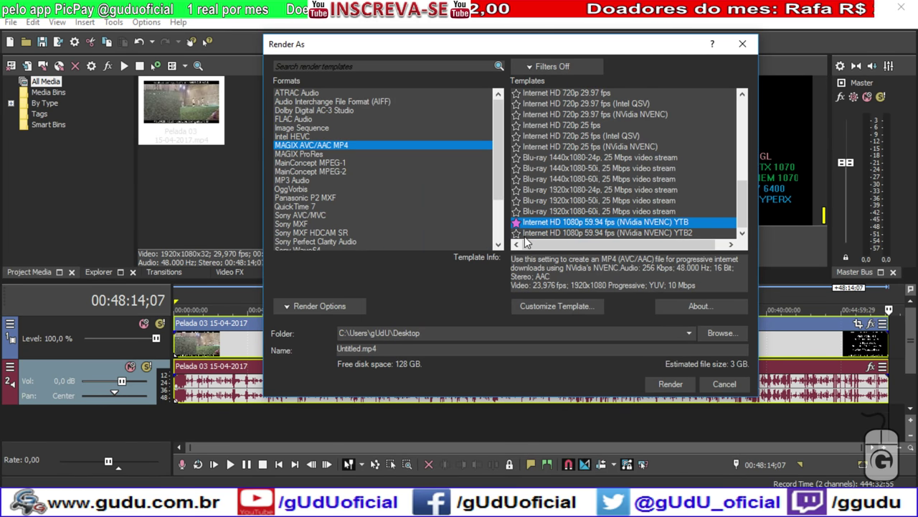
Mark the YTB2 template as a favourite and compare the bit rates and estimated file sizes of YTB and YTB2.
click(670, 224)
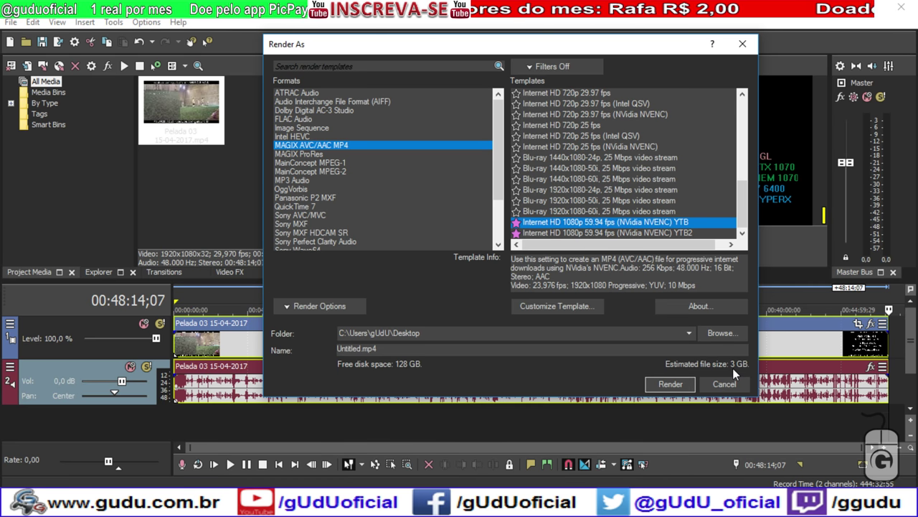
click(653, 232)
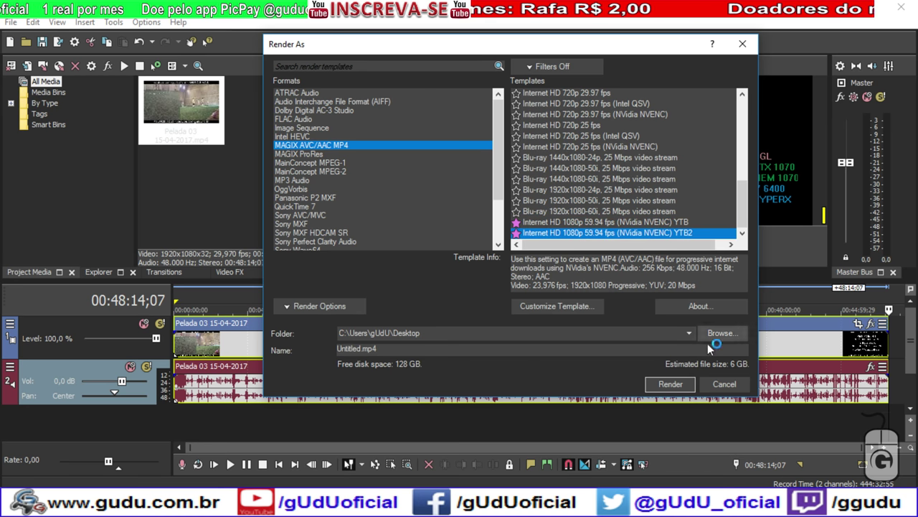
click(369, 504)
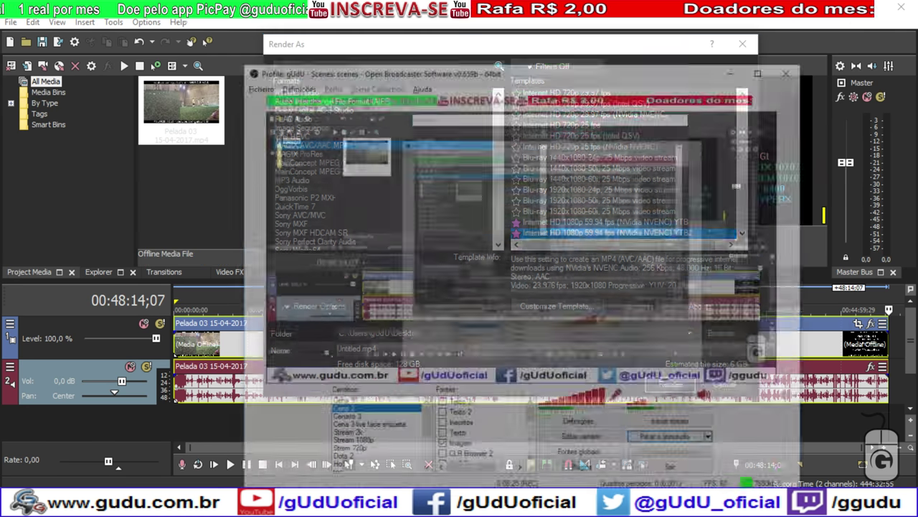
click(369, 503)
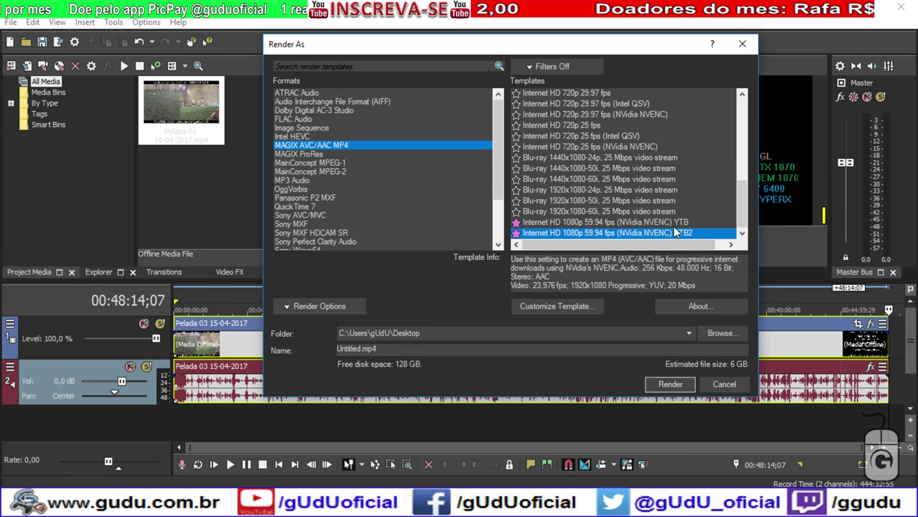
click(675, 225)
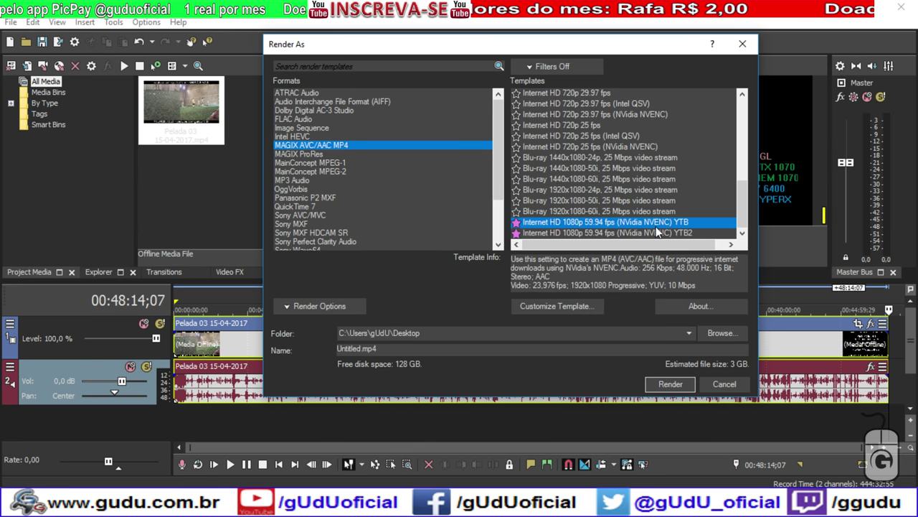
Set the video bit rate of the Sony AVC/MVC Internet 1920x1080-30p YOUTUBE template to 10.000.000 bps.
scroll(417, 169, down, 3)
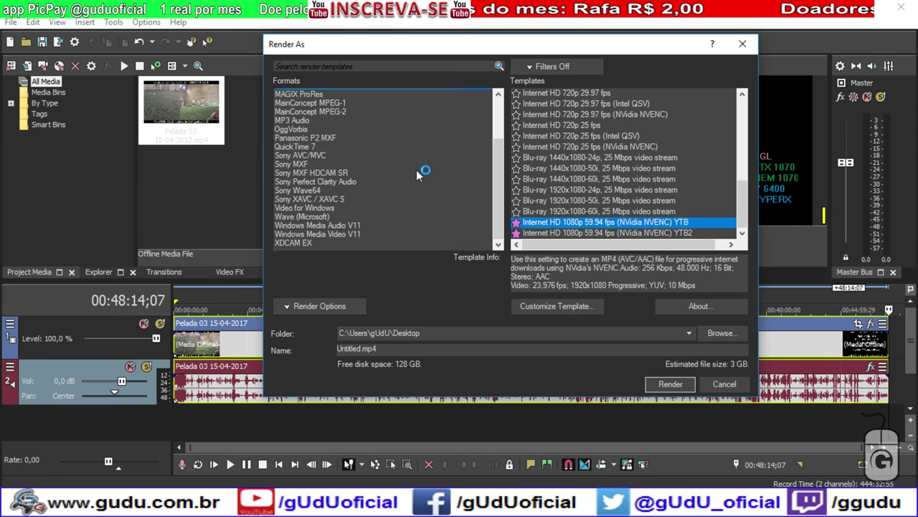
click(331, 154)
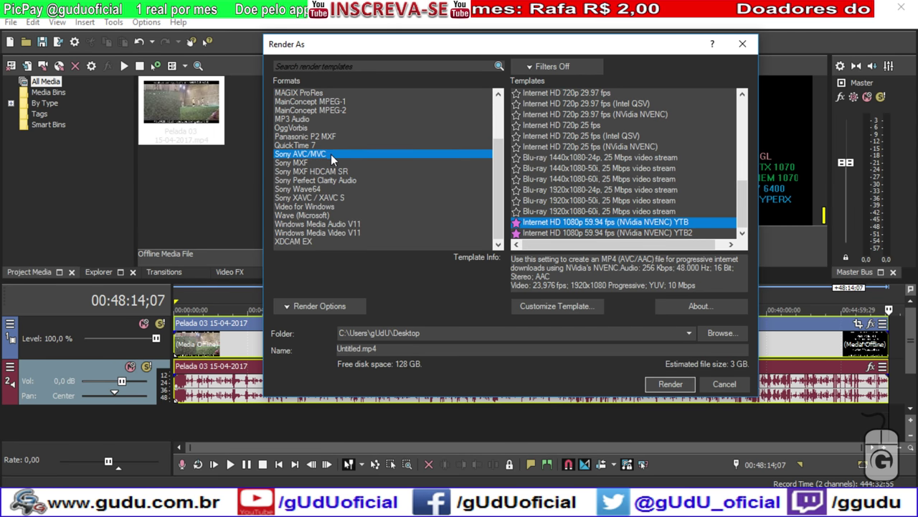
scroll(678, 198, down, 5)
click(611, 232)
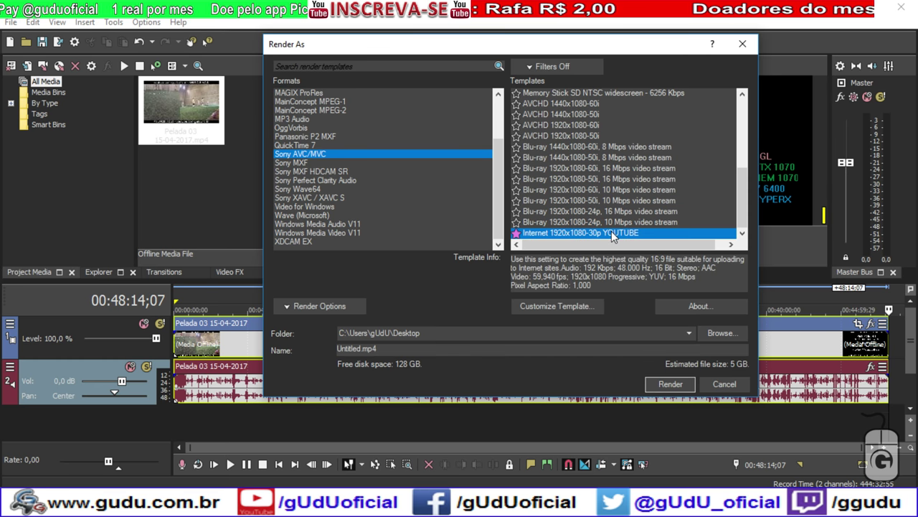
click(567, 306)
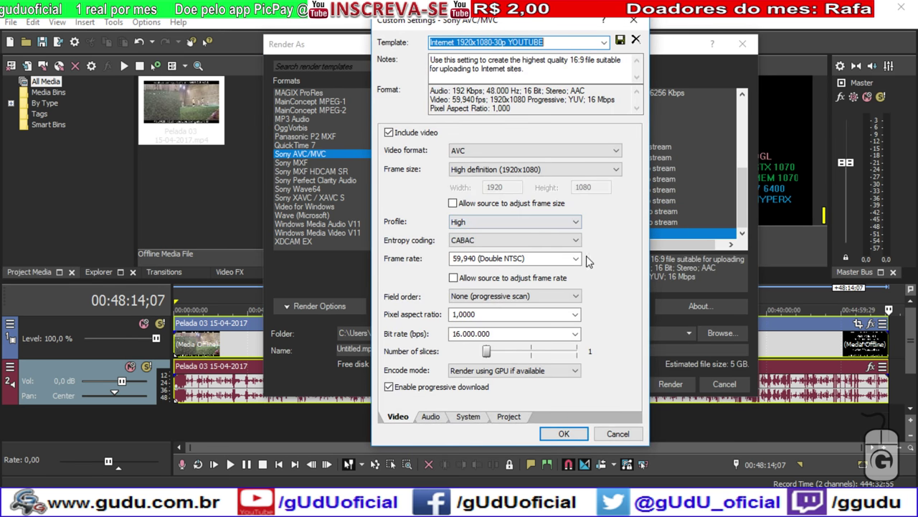
double_click(457, 333)
click(456, 334)
drag(452, 333, 462, 334)
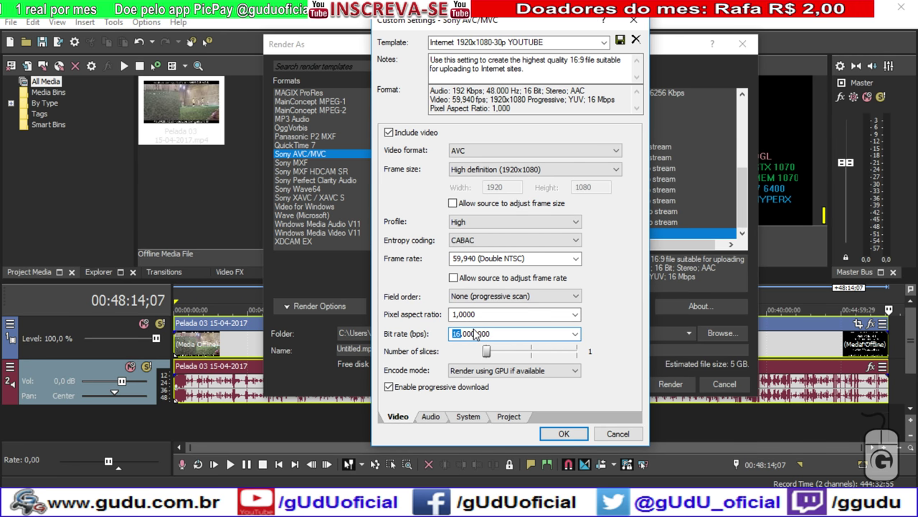
text(10)
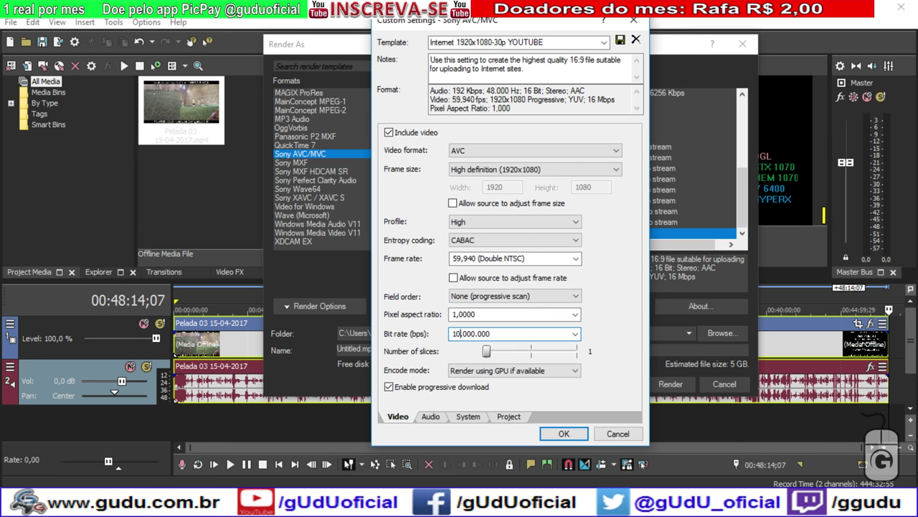
click(575, 438)
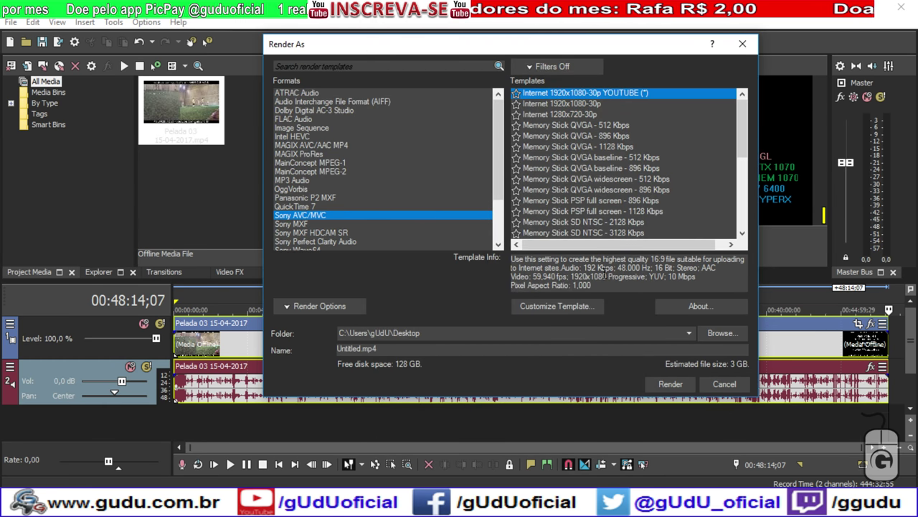
Compare the modified Sony AVC/MVC YouTube template with the saved one and mark the modified one as a favourite.
scroll(653, 185, down, 2)
scroll(651, 180, up, 5)
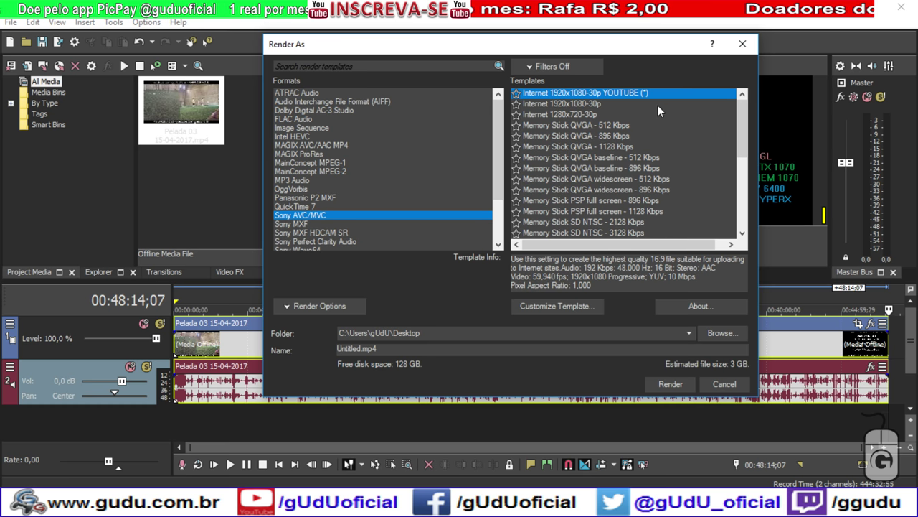
scroll(668, 170, down, 5)
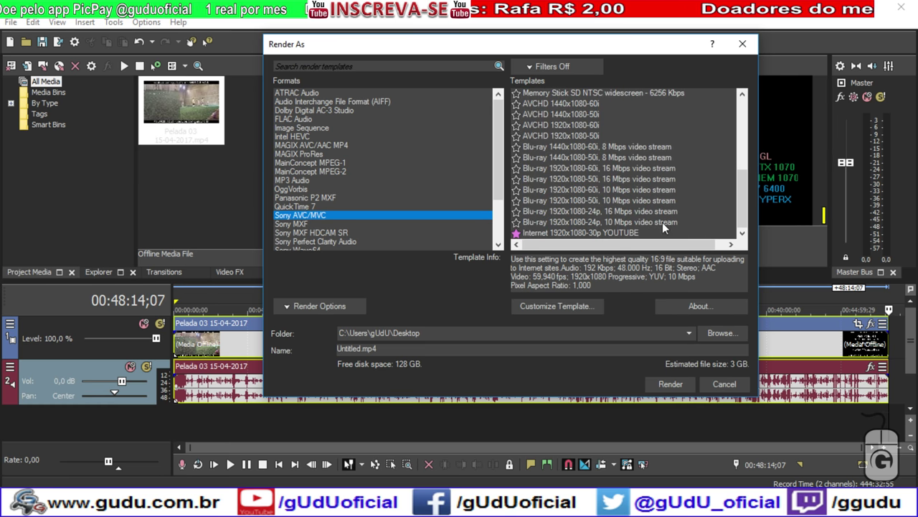
click(622, 231)
scroll(648, 180, up, 8)
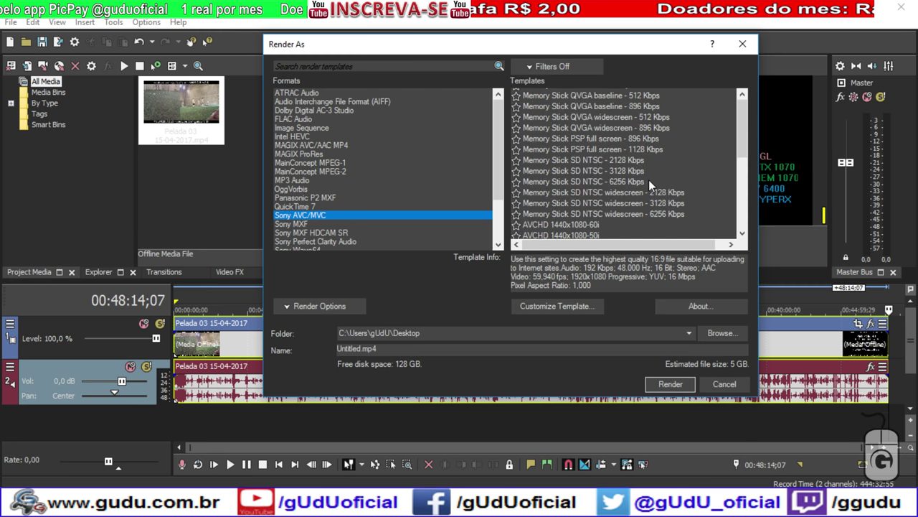
click(630, 93)
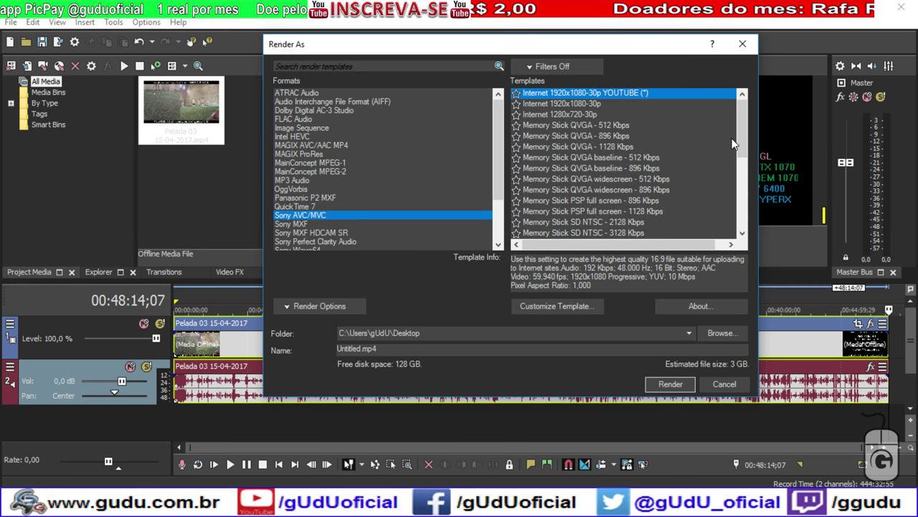
scroll(675, 187, down, 6)
scroll(638, 194, up, 1)
scroll(637, 194, up, 5)
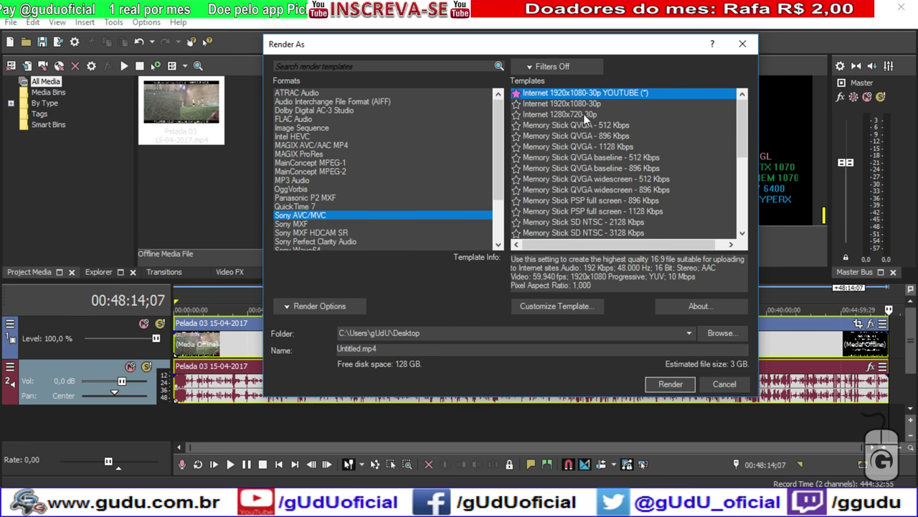
Save the template as Internet 1920x1080-30p YOUTUBE 2 and review its system, project and audio settings.
click(577, 304)
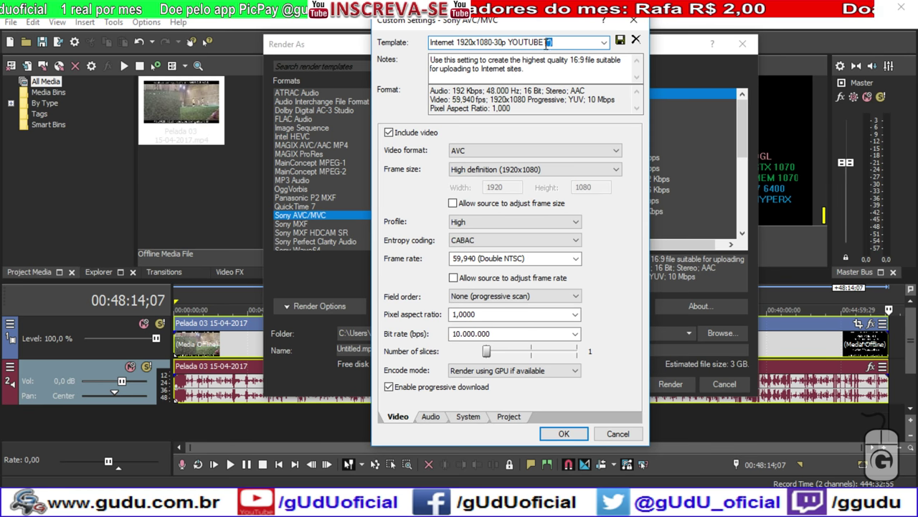
click(620, 40)
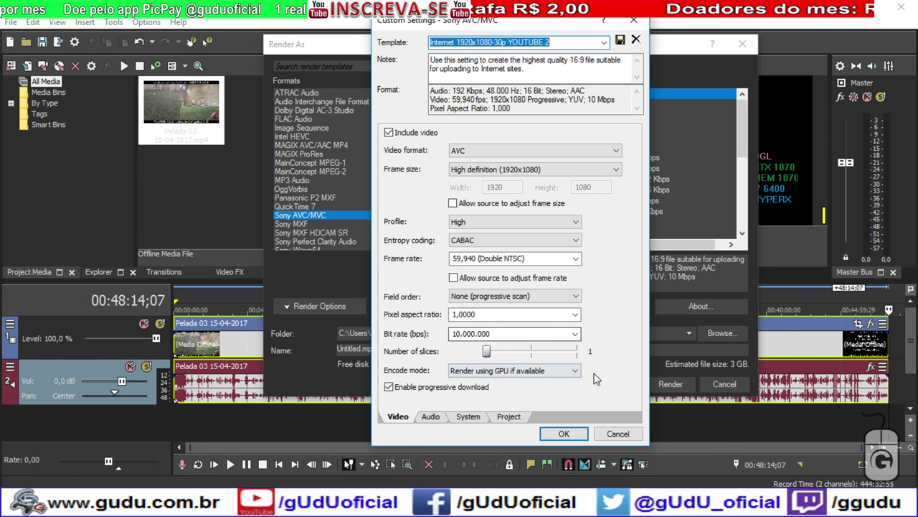
click(474, 416)
click(510, 418)
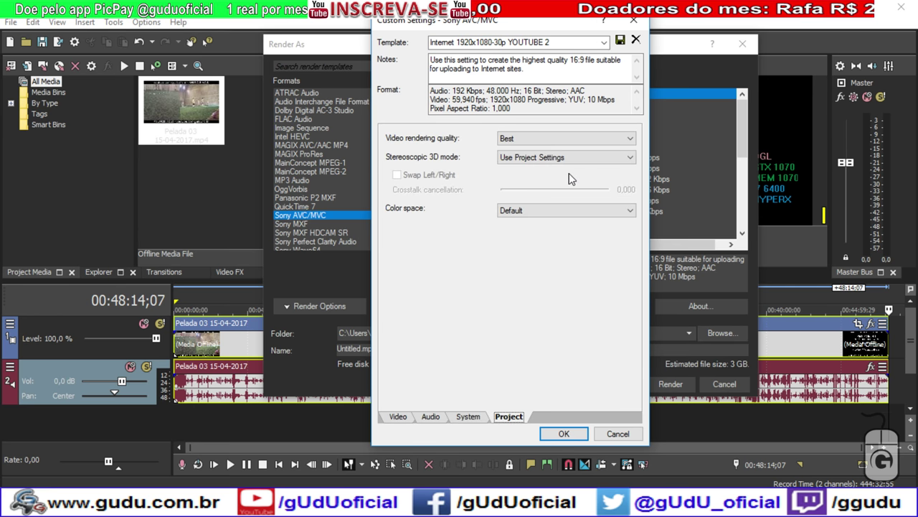
click(431, 416)
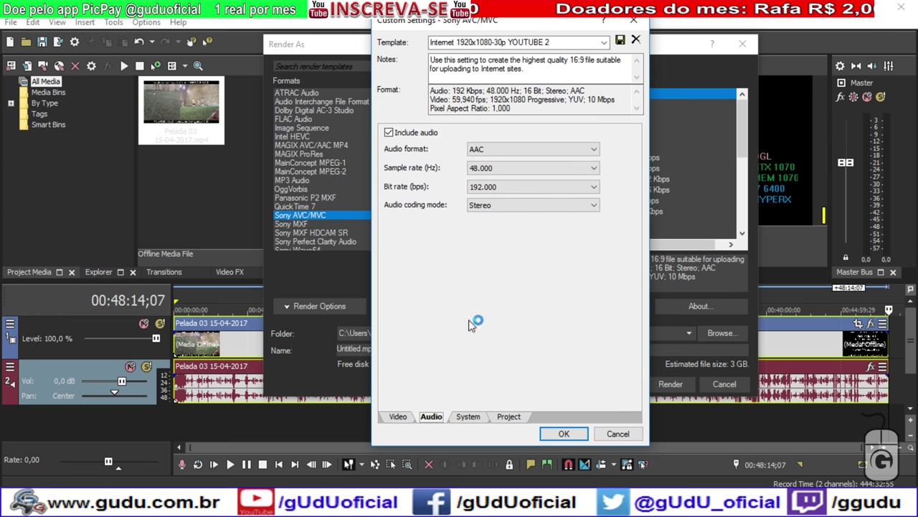
Set the audio bit rate of the Internet 1920x1080-30p YOUTUBE 2 template to 256.000 bps and save the template.
click(595, 187)
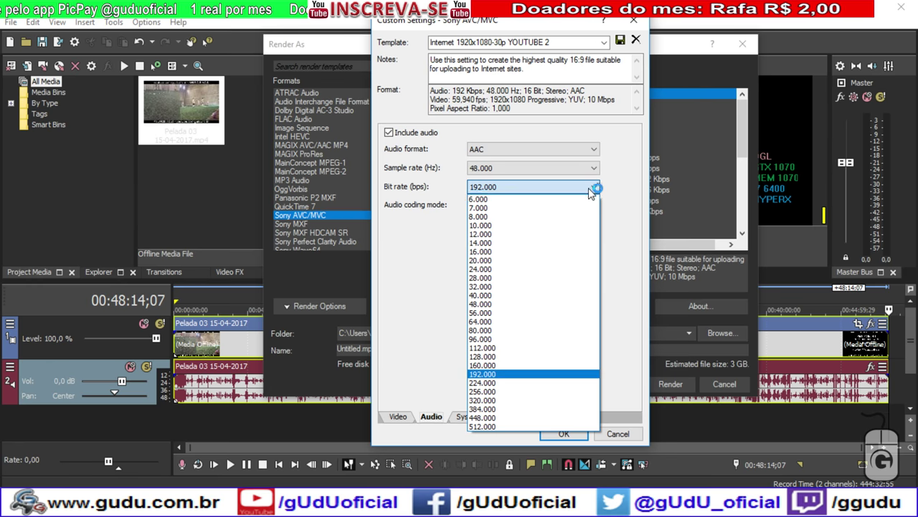
click(502, 388)
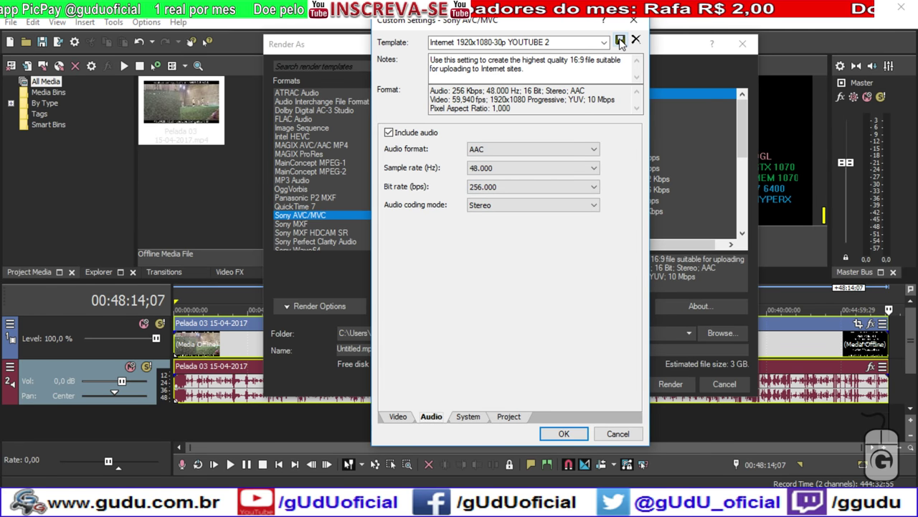
click(563, 433)
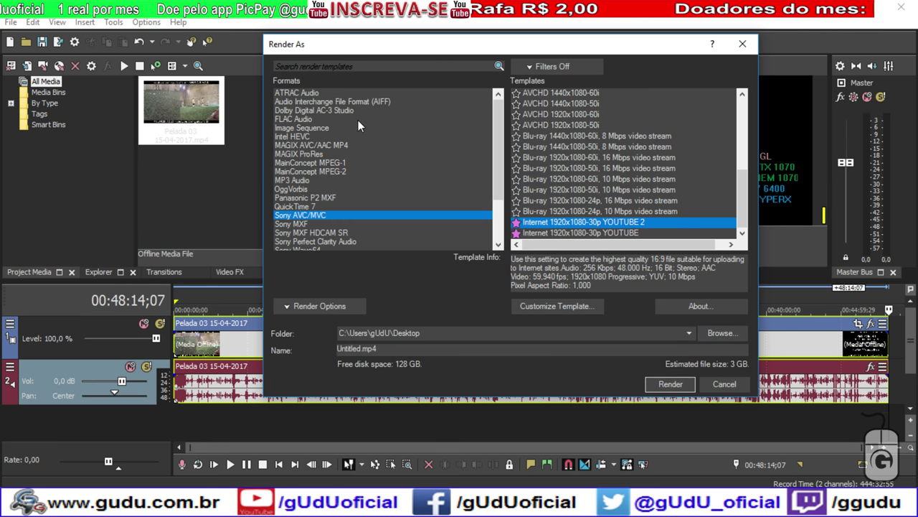
Look through the available render formats and examine the Intel HEVC and MAGIX ProRes templates.
scroll(358, 134, down, 2)
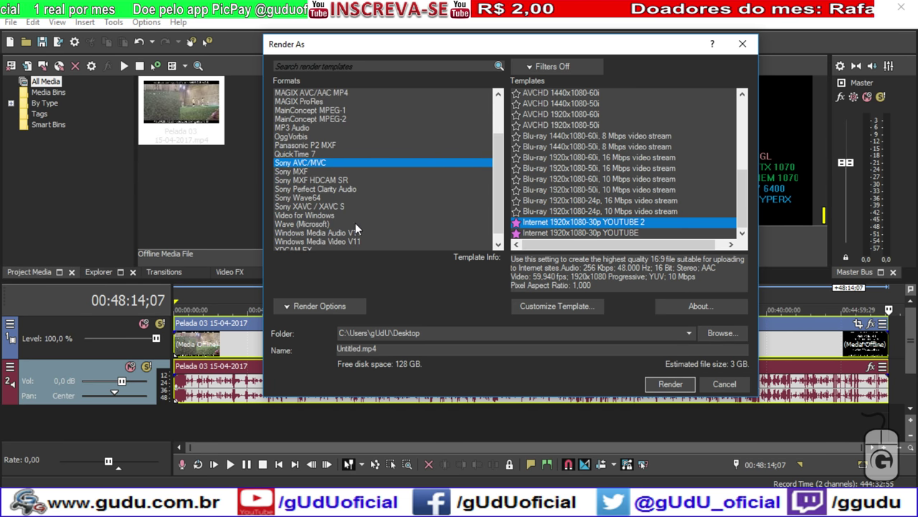
scroll(350, 181, up, 2)
click(337, 137)
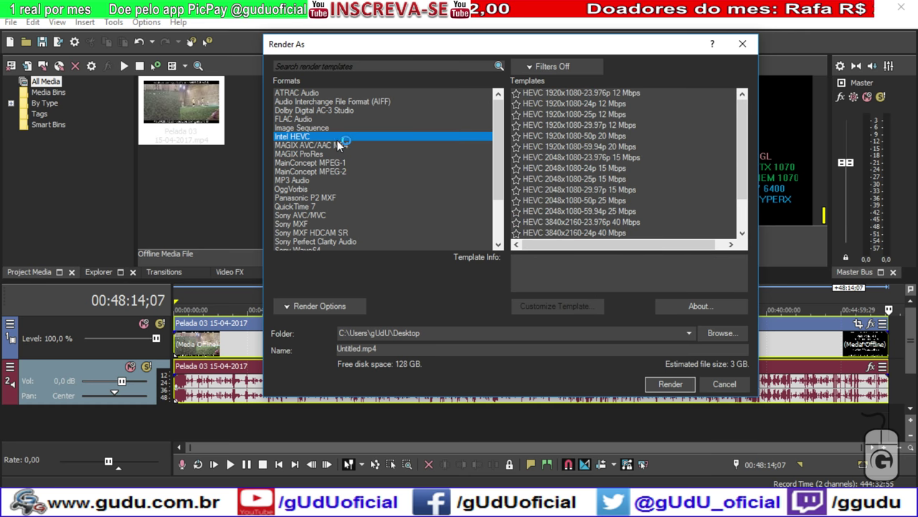
click(342, 147)
click(342, 153)
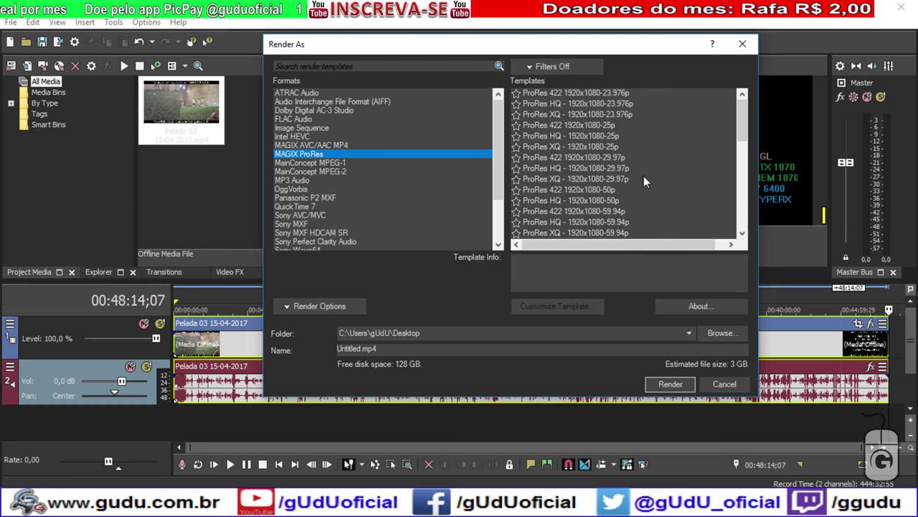
scroll(645, 180, down, 5)
scroll(649, 180, down, 1)
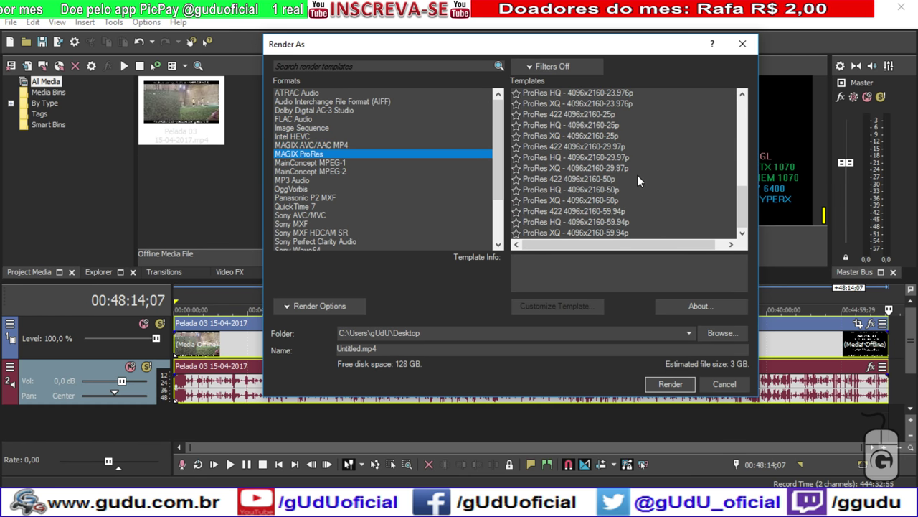
scroll(637, 175, up, 7)
scroll(636, 174, up, 2)
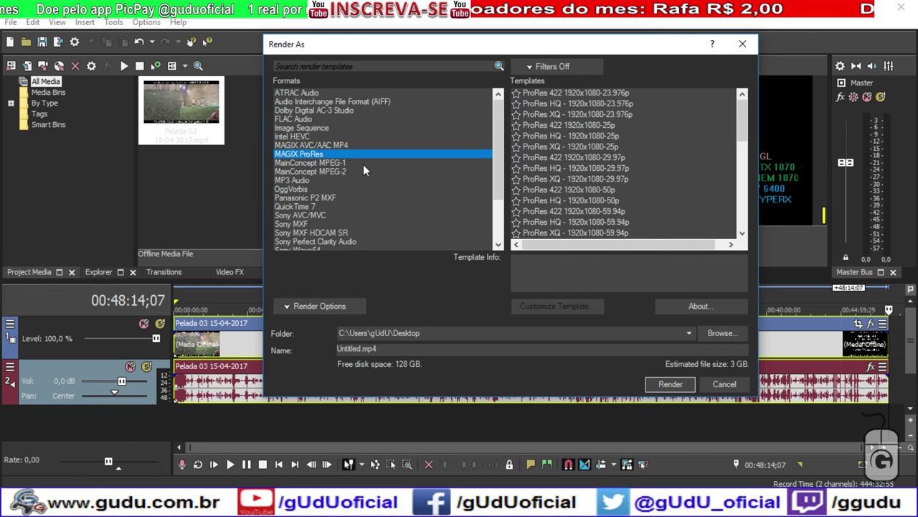
Choose the MAGIX AVC/AAC MP4 format with the Internet HD 1080p 59.94 fps (NVidia NVENC) YTB template.
click(356, 144)
scroll(687, 150, down, 10)
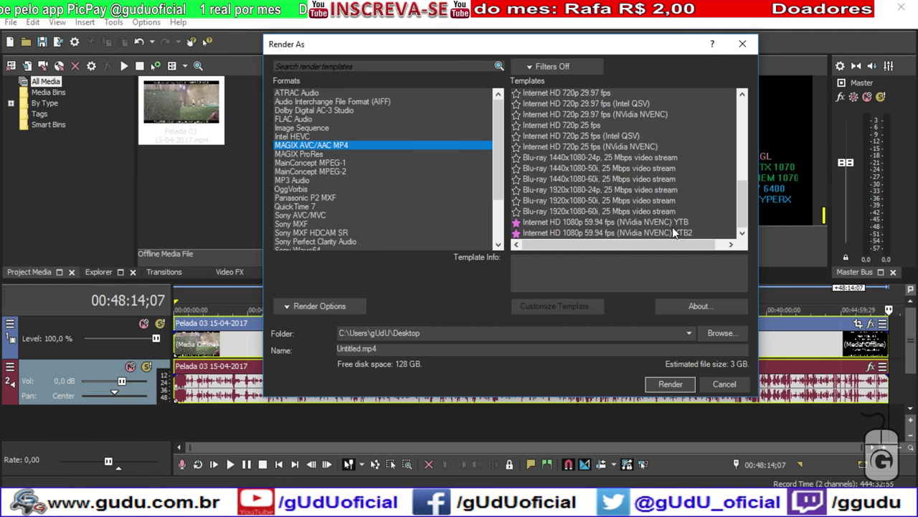
click(673, 231)
click(673, 221)
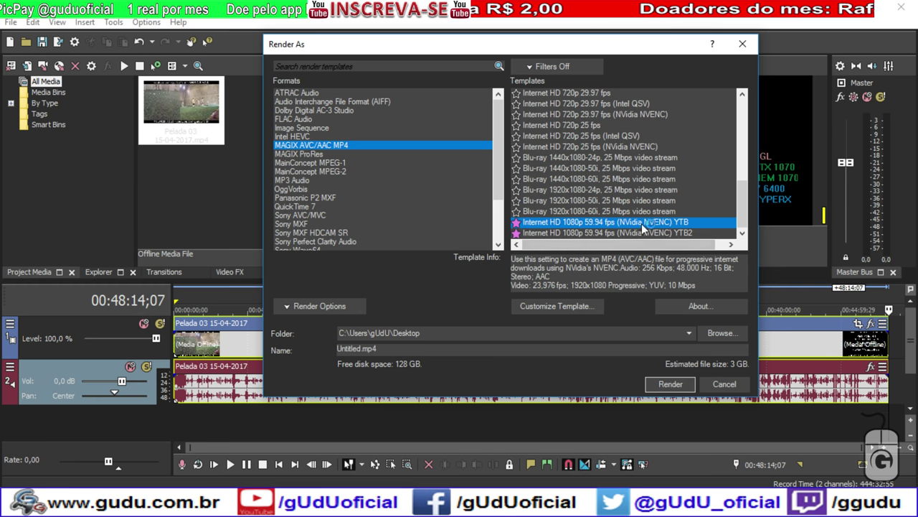
Start rendering the project as Video2.mp4 with the YTB template and cancel the render after watching its progress.
click(653, 387)
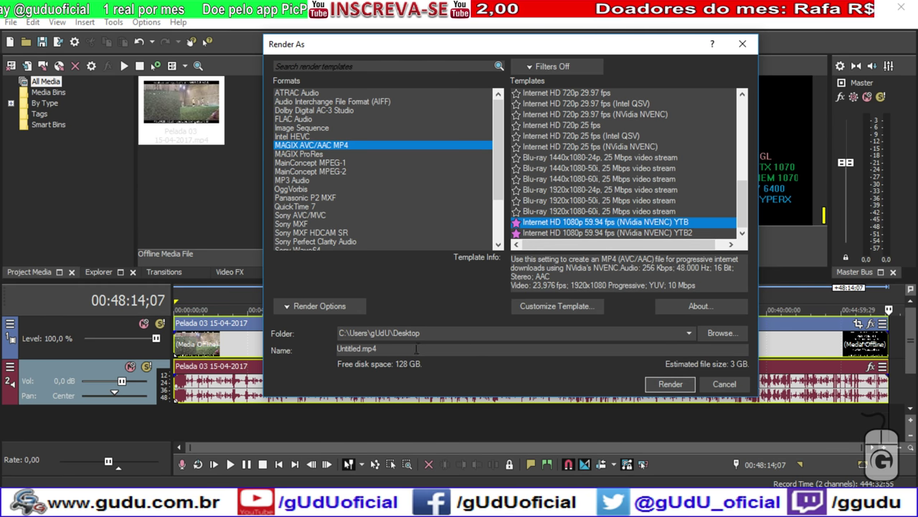
click(386, 350)
drag(364, 349, 309, 349)
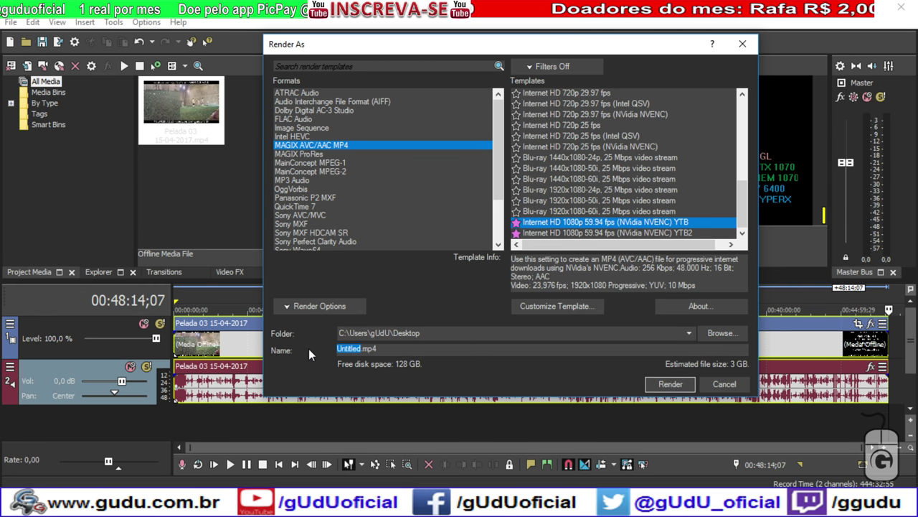
text(Video)
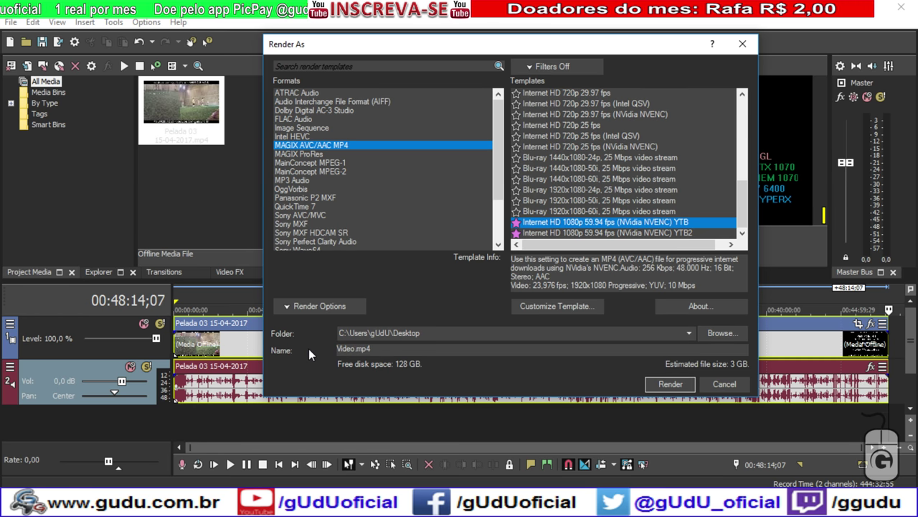
text(2)
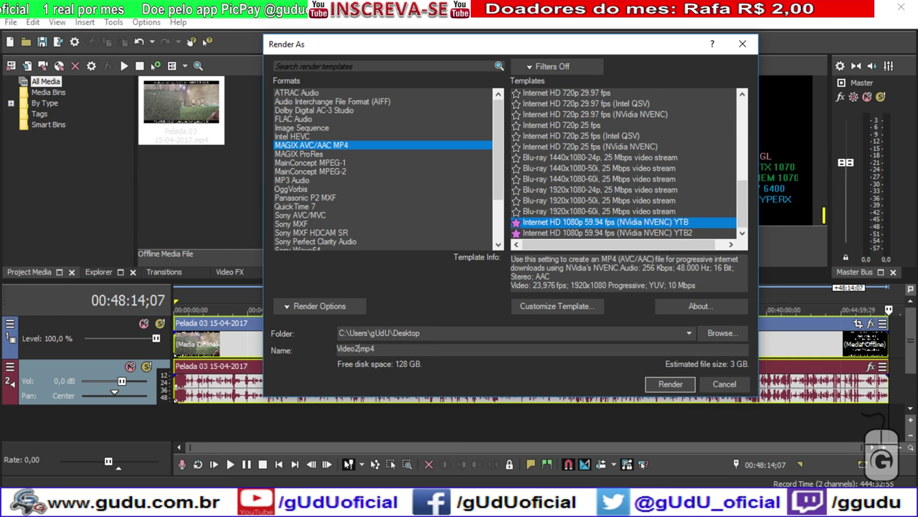
click(669, 381)
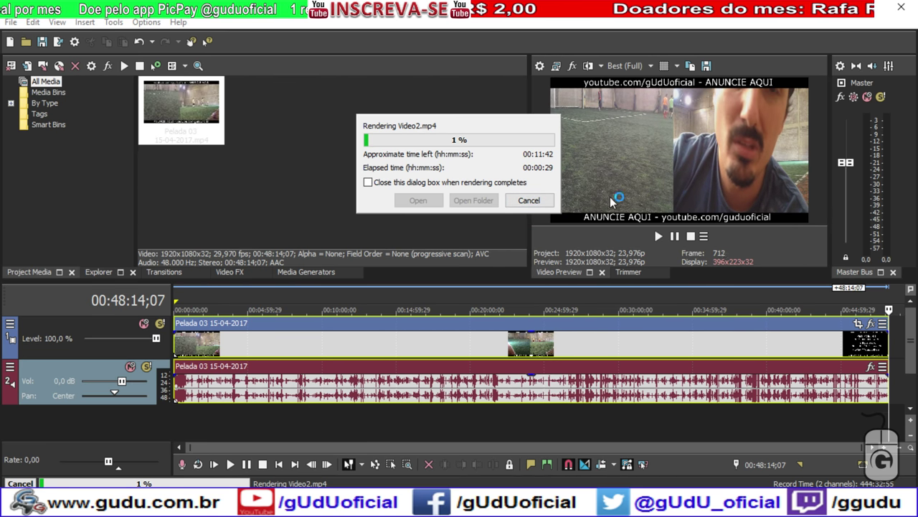
click(529, 202)
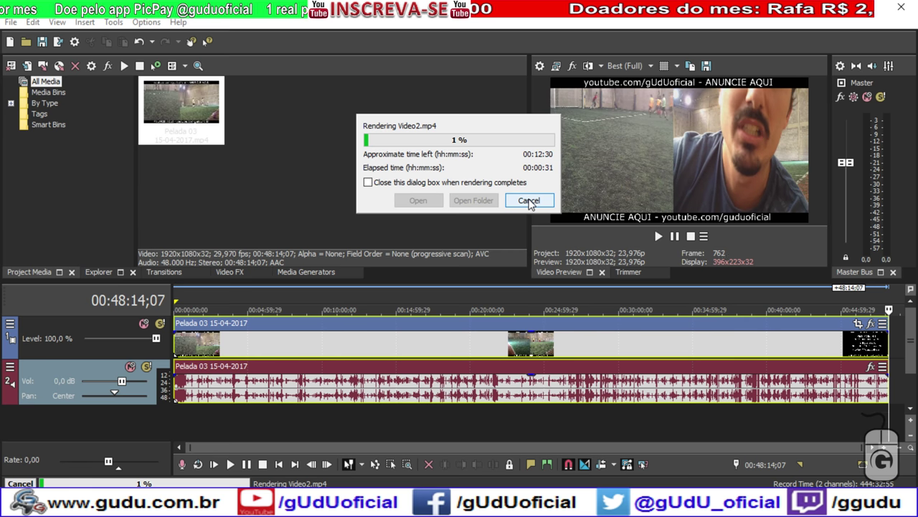
click(530, 201)
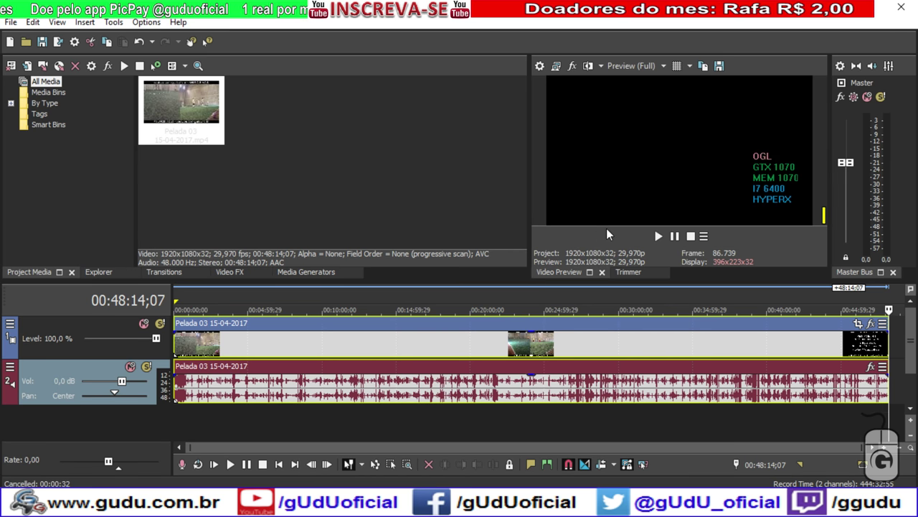
Close the Video Preview window, reopen it and undock it as a floating window.
click(602, 273)
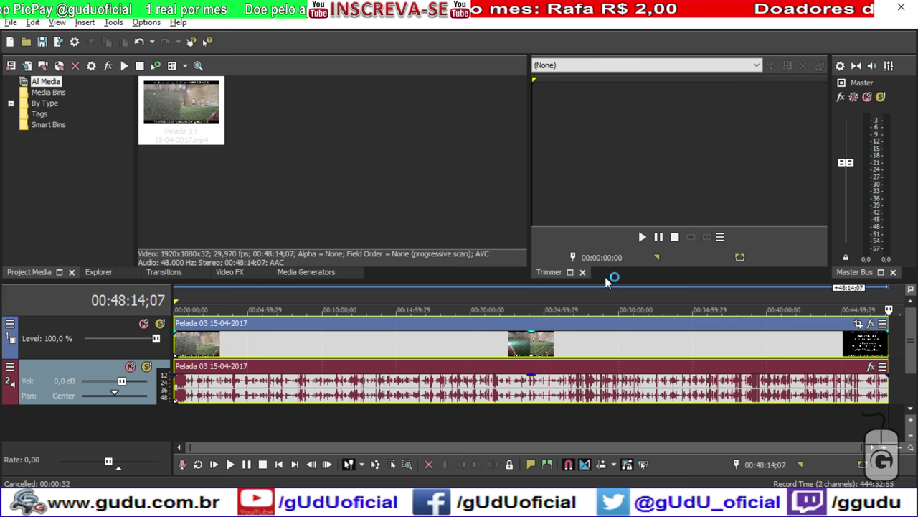
key(alt+6)
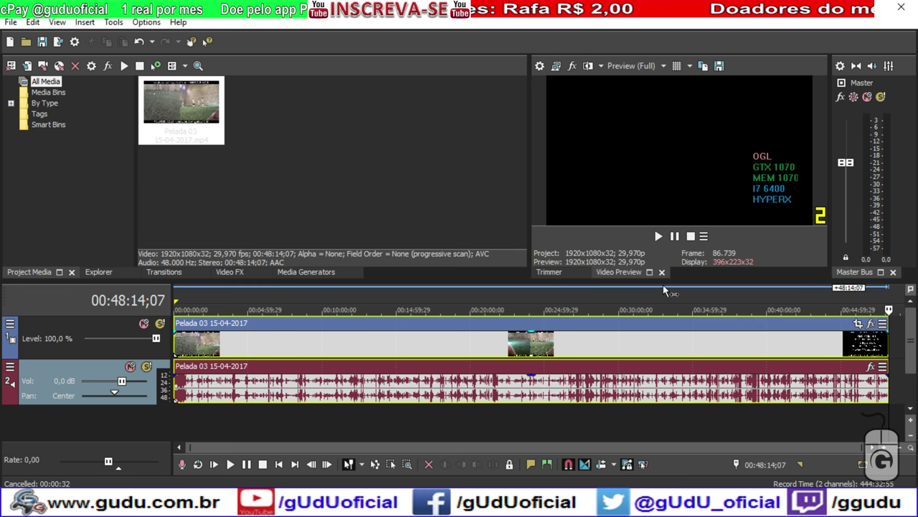
drag(611, 282, 370, 147)
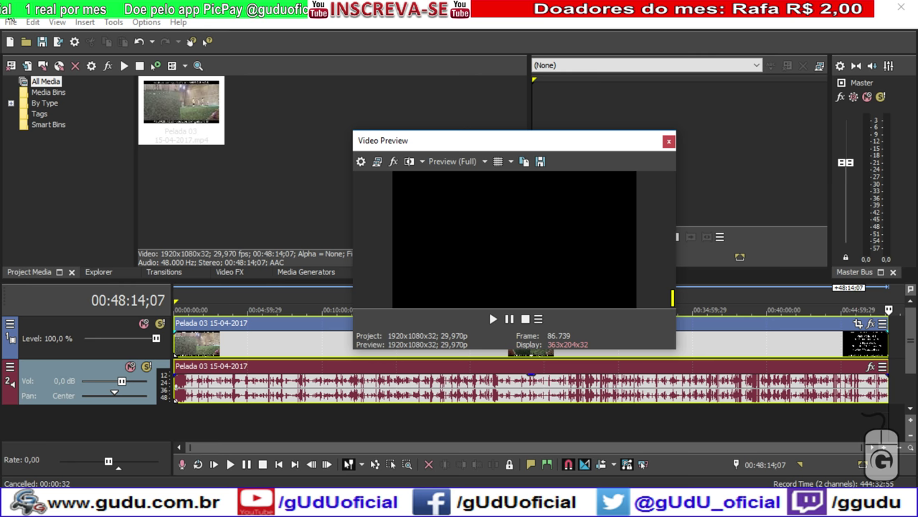
Load the Default Layout to dock the floating Video Preview window back in its original place.
click(57, 22)
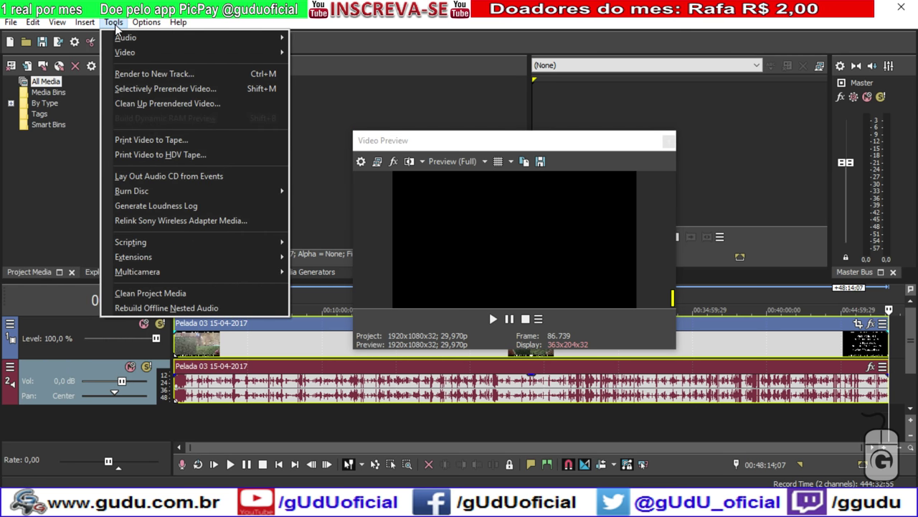
mouse_move(56, 21)
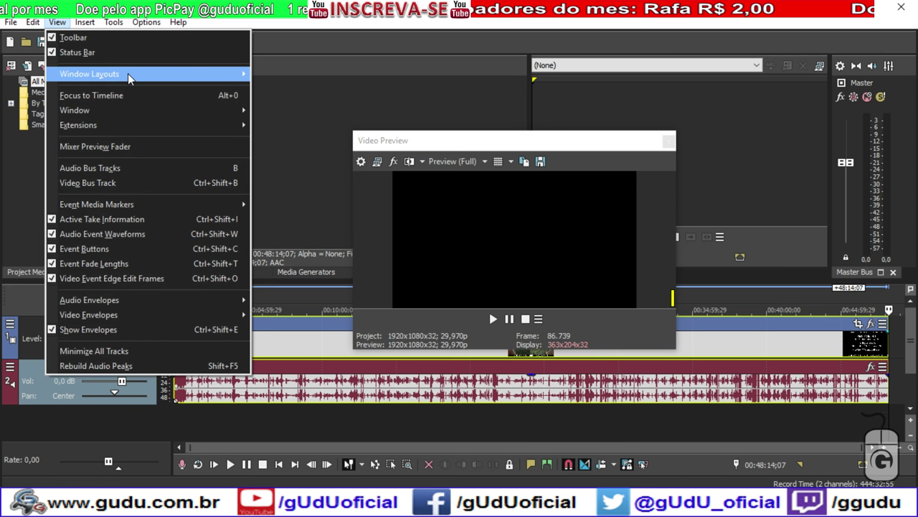
mouse_move(144, 77)
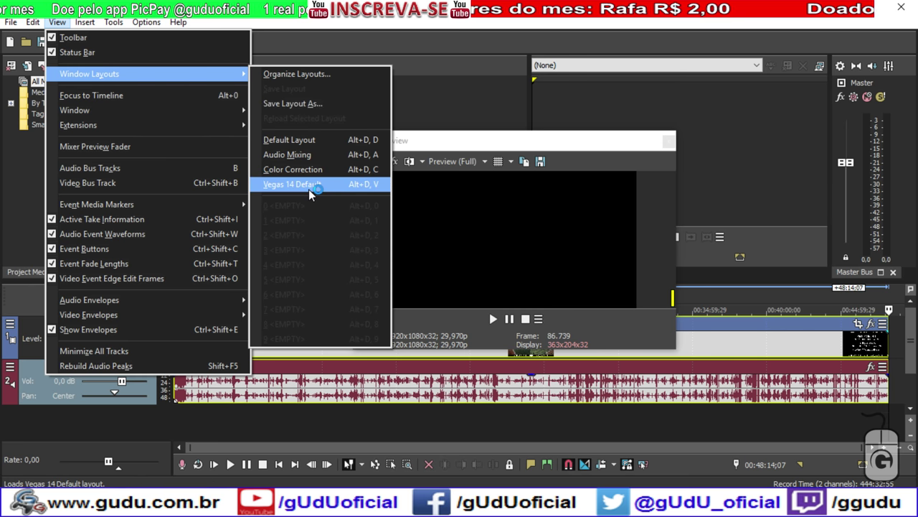
click(314, 142)
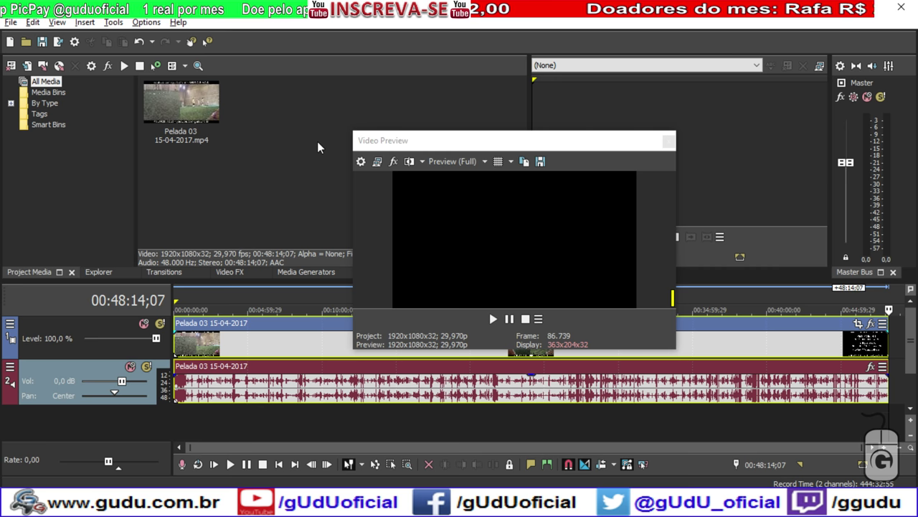
click(57, 22)
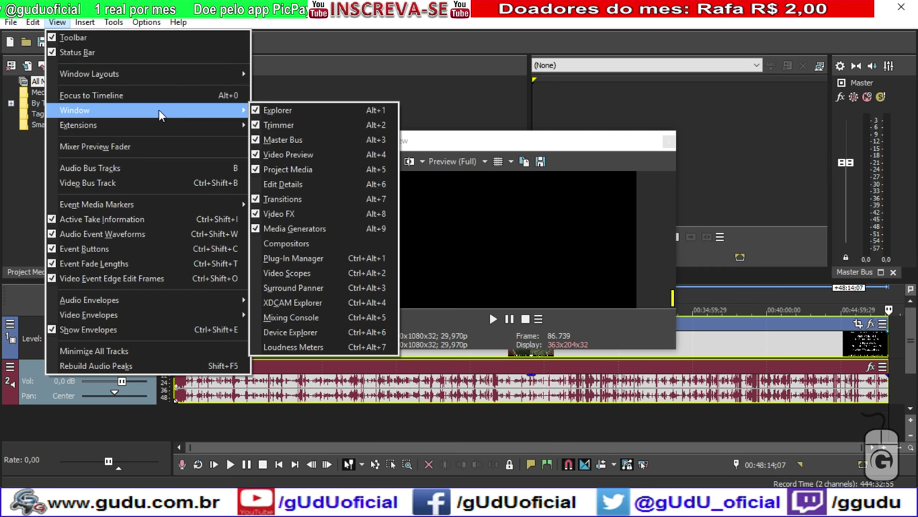
click(205, 75)
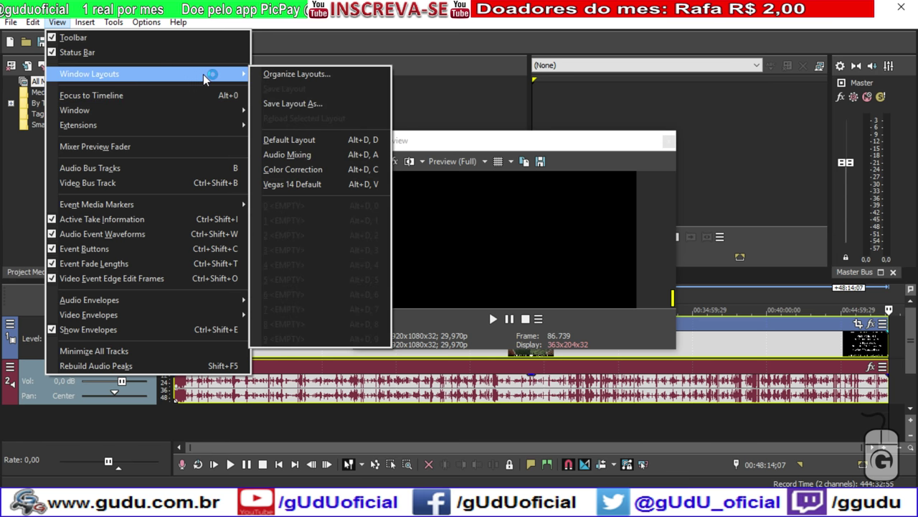
click(311, 142)
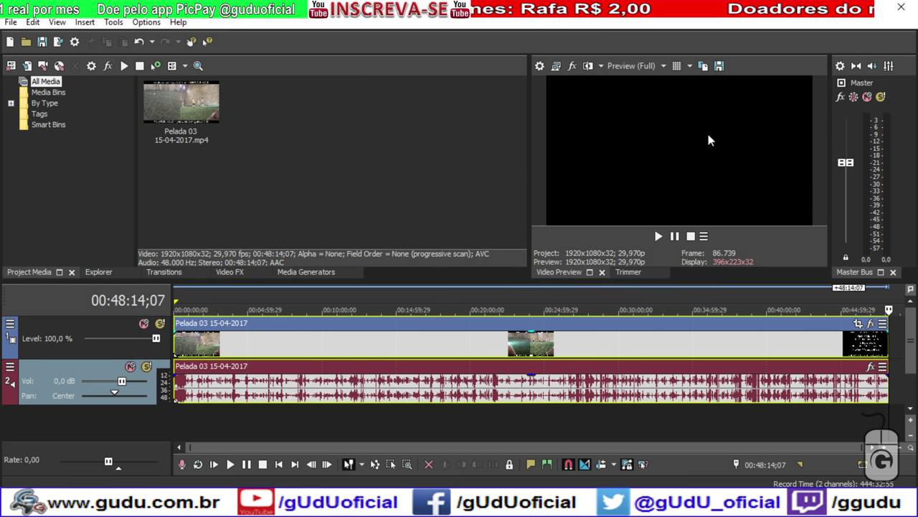
Close the Video Preview window, bring it back once and close it again.
click(601, 272)
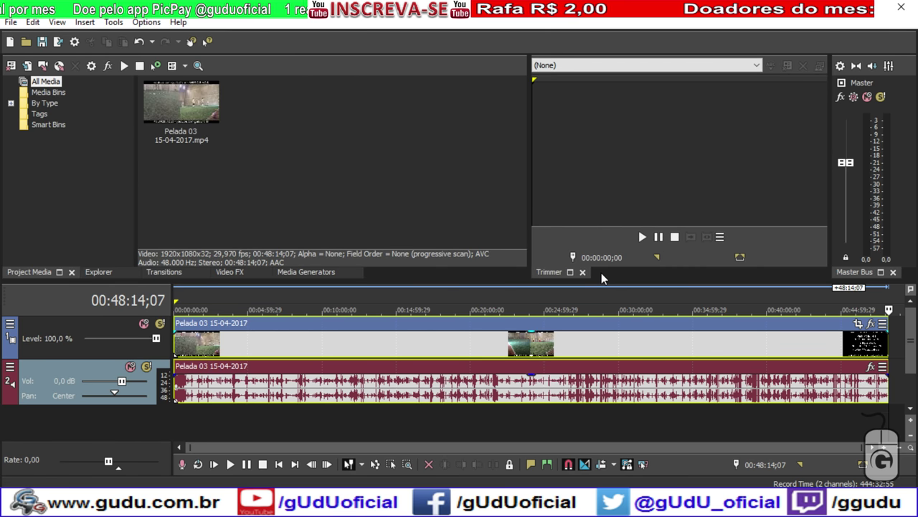
key(alt+6)
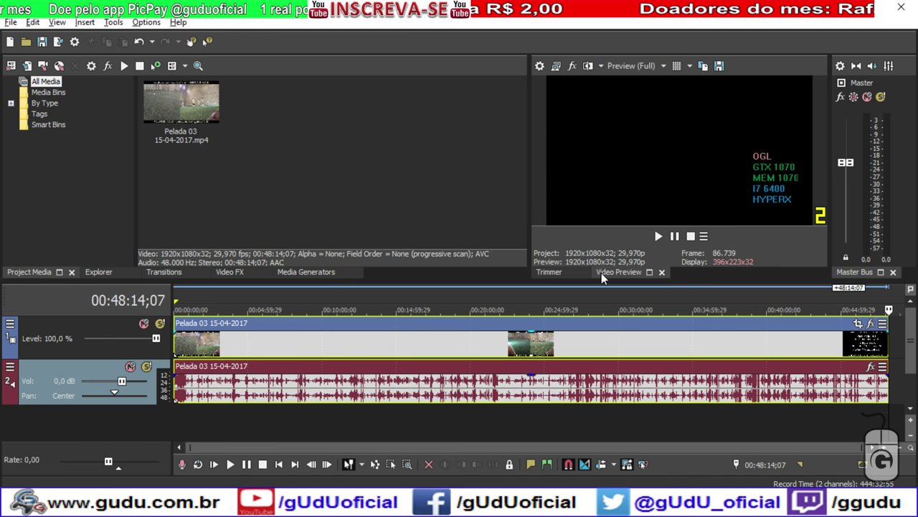
click(661, 272)
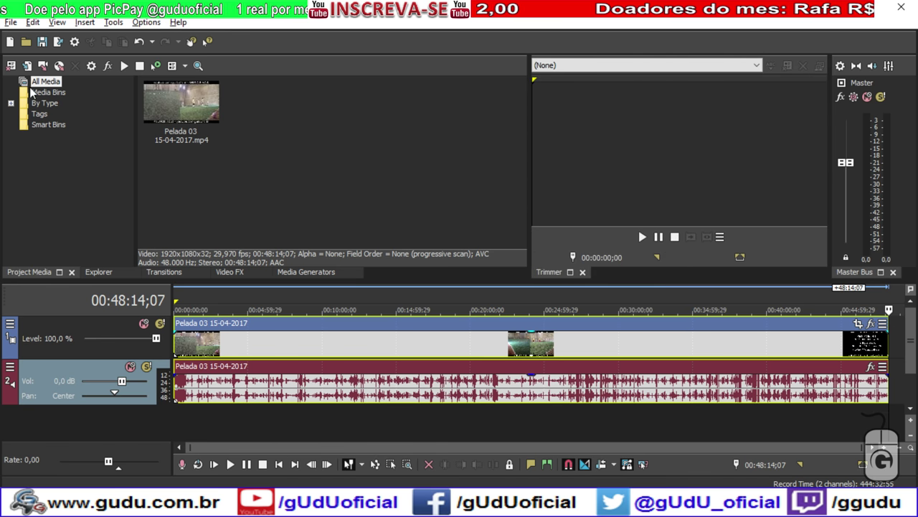
Start rendering the project as Video2.mp4 with the Internet HD 1080p 59.94 fps (NVidia NVENC) YTB template.
click(10, 22)
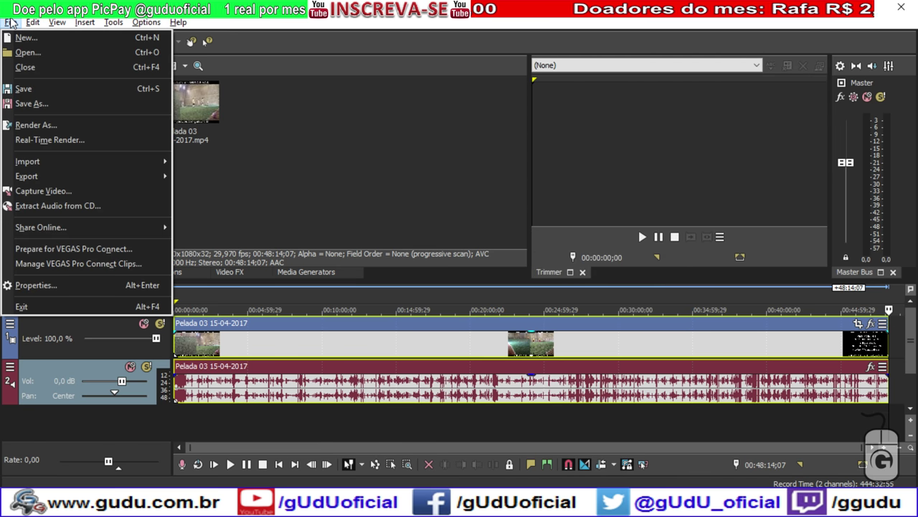
click(57, 125)
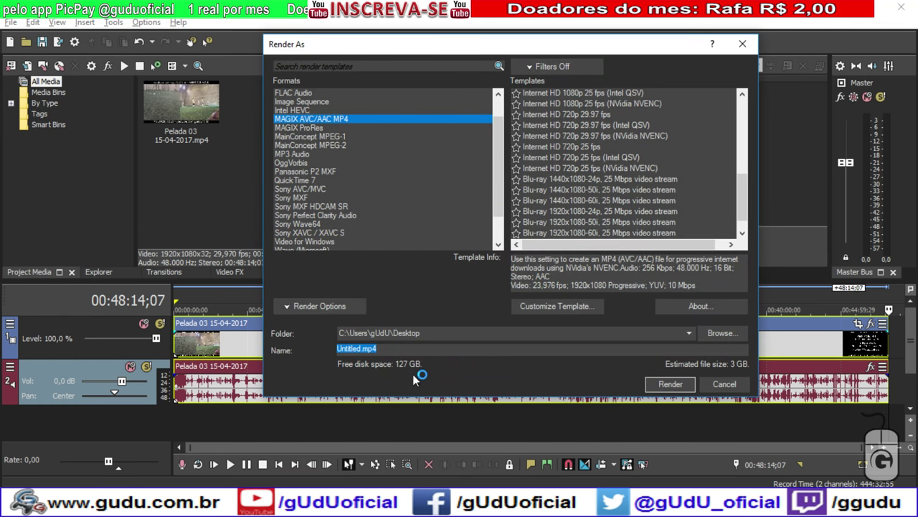
scroll(708, 189, down, 1)
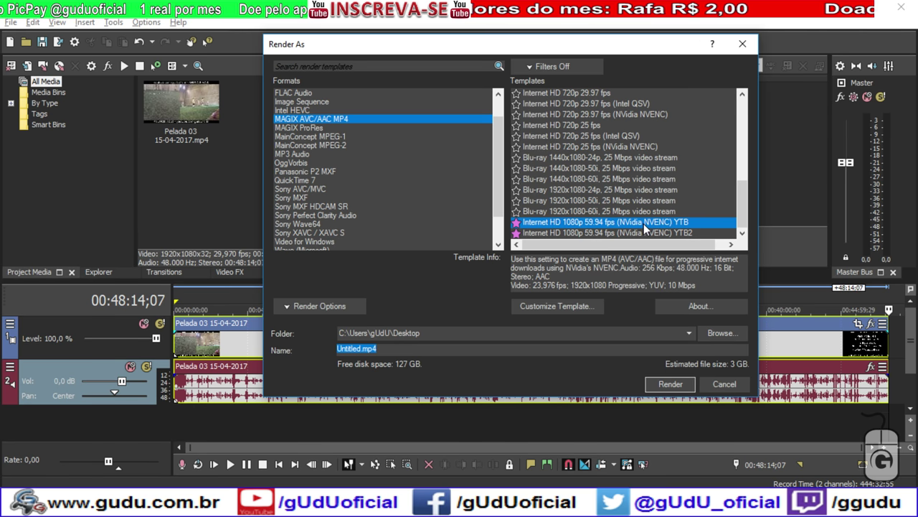
double_click(352, 349)
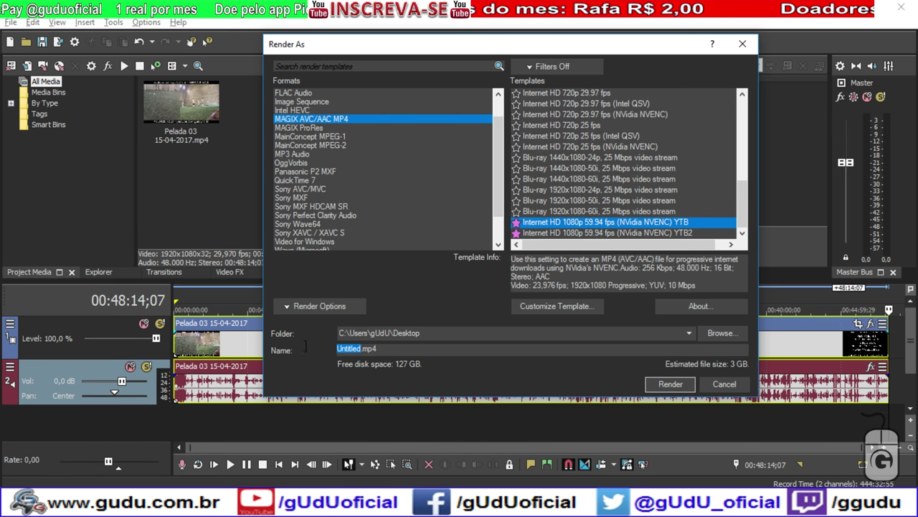
text(Video2)
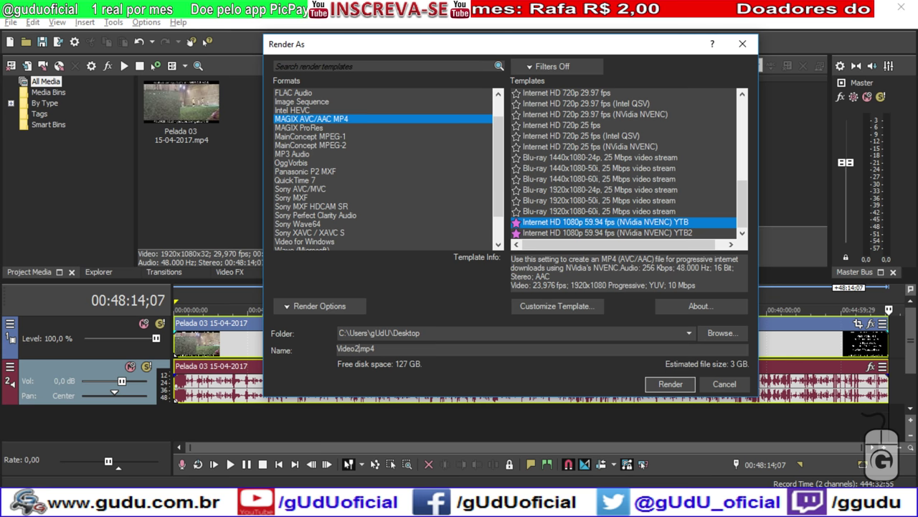
click(670, 384)
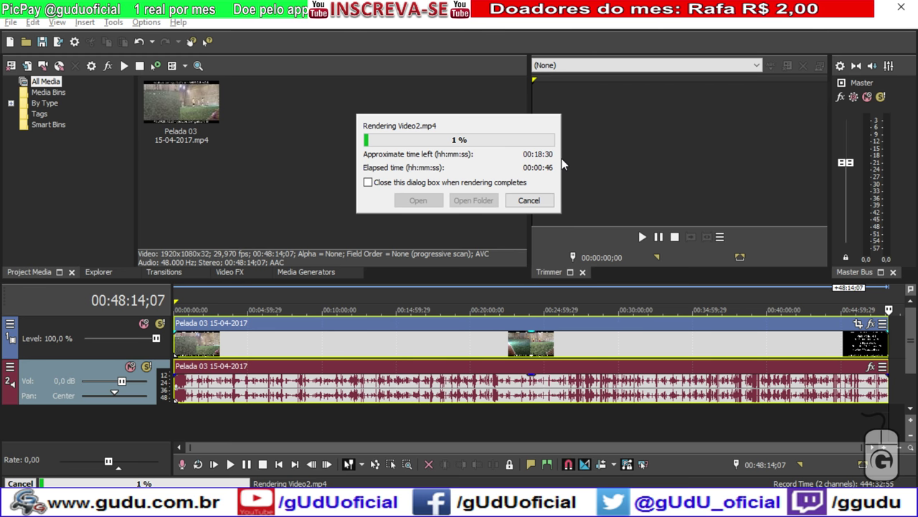
Switch to the Calculator, move it clear of the render progress dialog and compute 100 × 11 ÷ 60.
key(alt+Tab)
key(Escape)
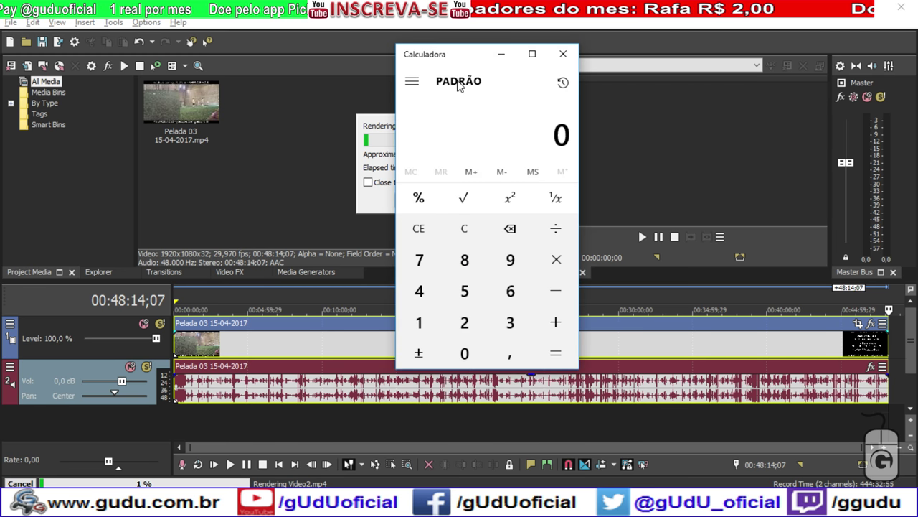
drag(463, 59, 718, 67)
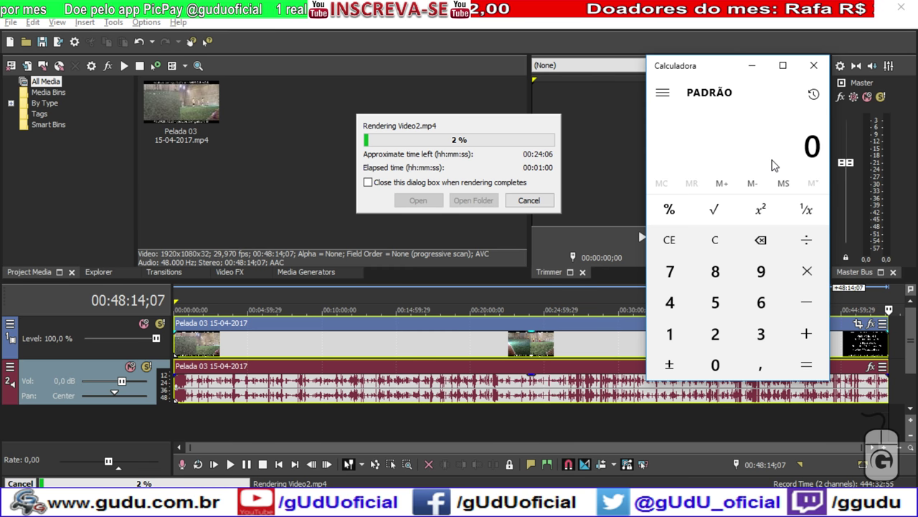
text(100*)
text(11)
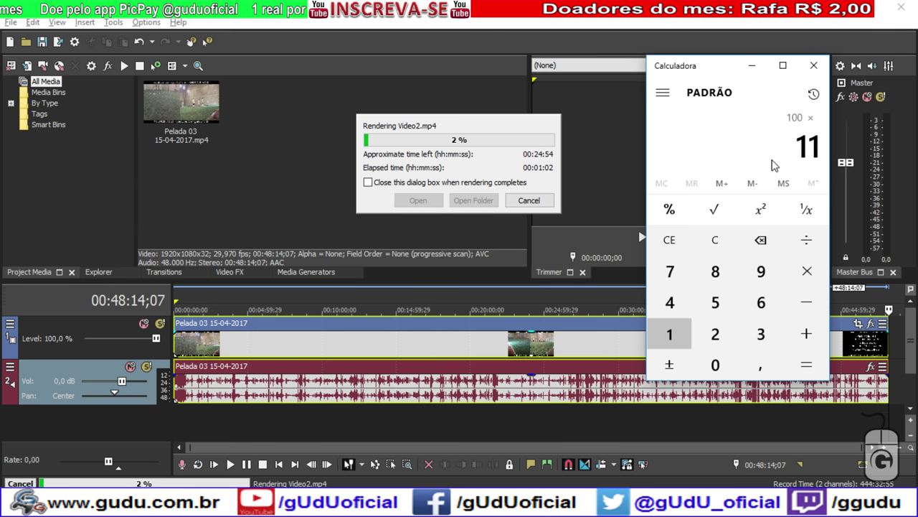
key(Return)
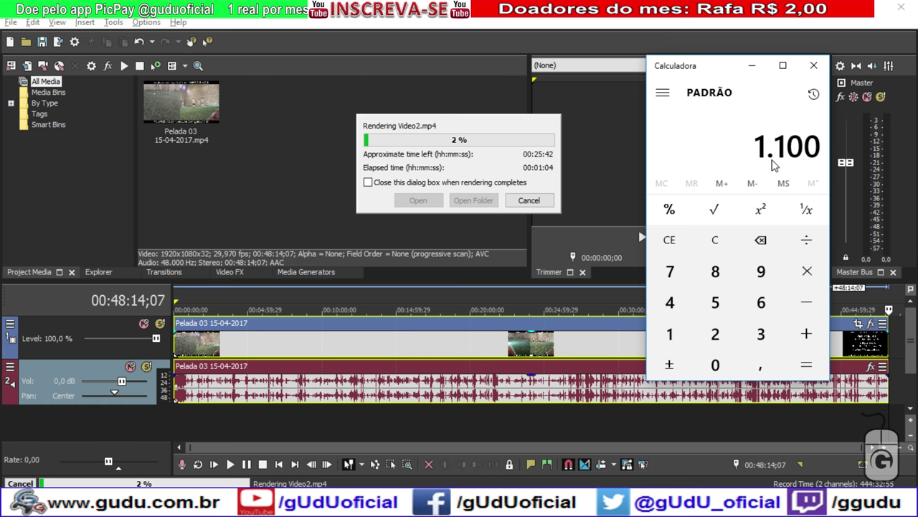
text(/60)
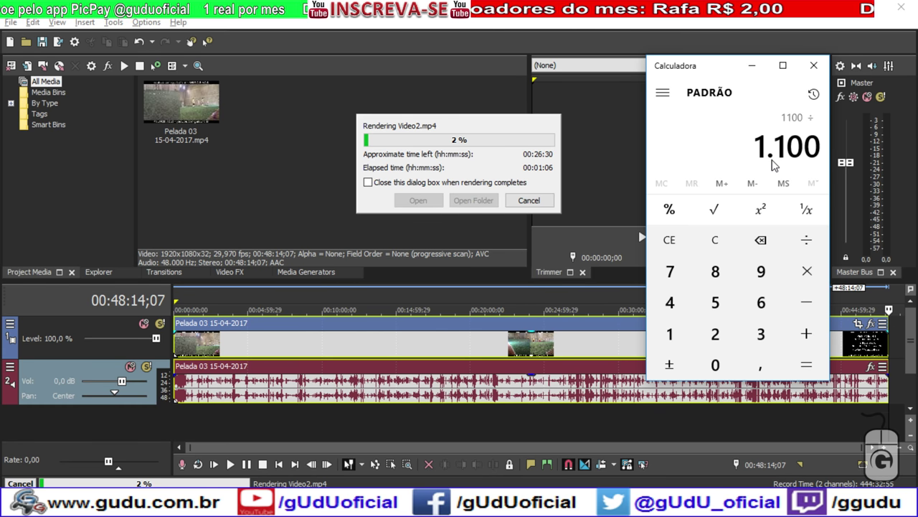
key(Return)
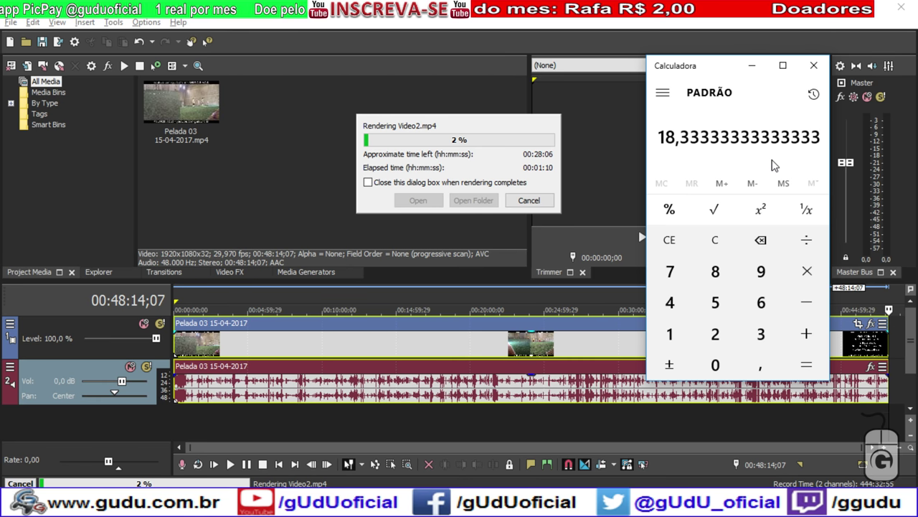
Clear the Calculator and divide 1100 by 60 to estimate the render time in minutes.
key(Escape)
text(1100)
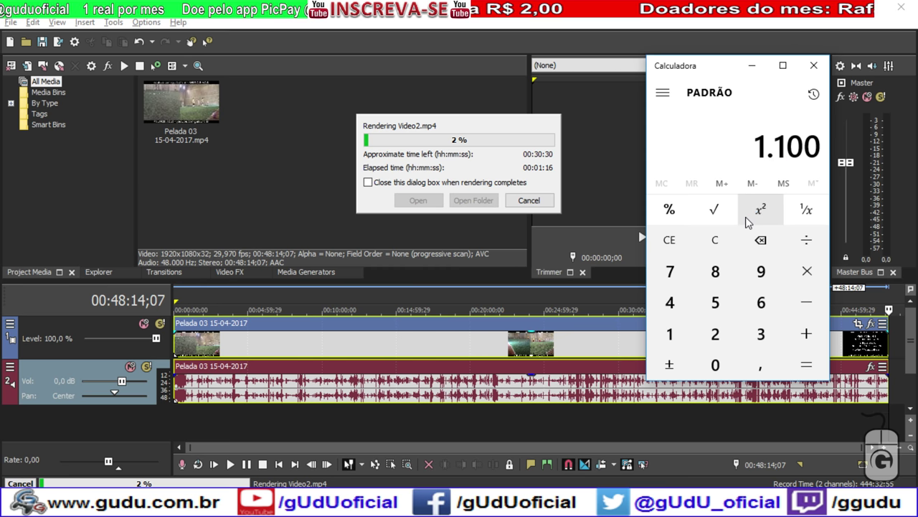
key(slash)
text(60)
key(Return)
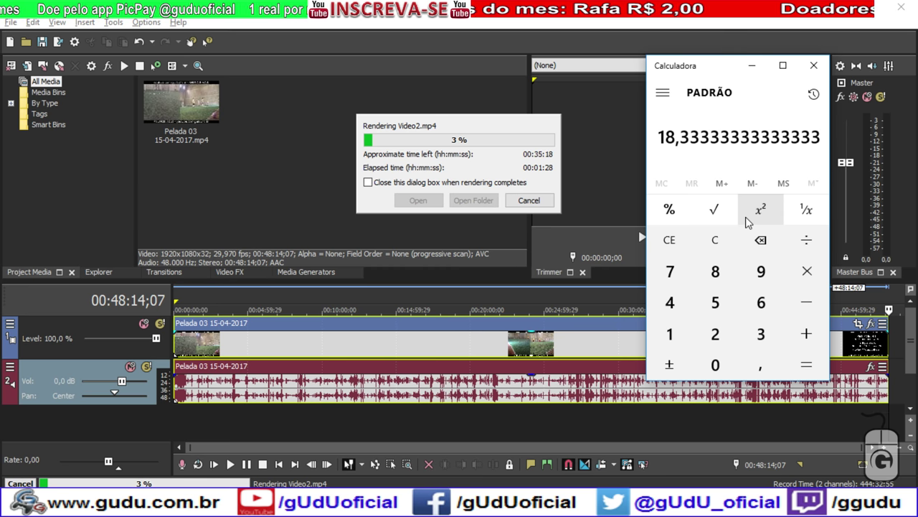
click(747, 220)
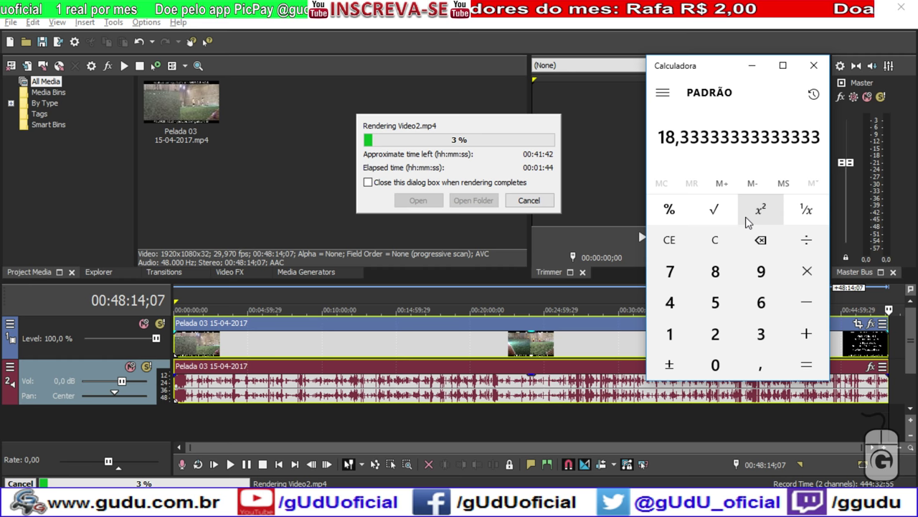
click(747, 221)
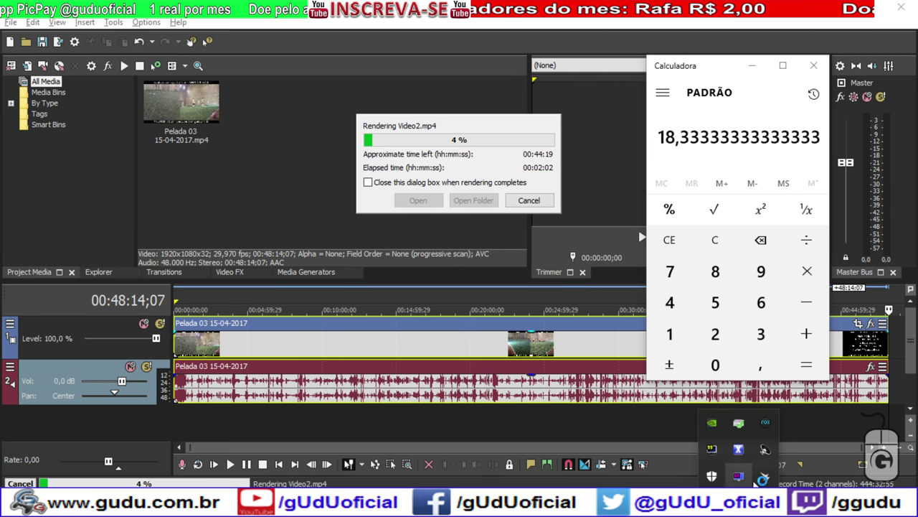
Open MSI Afterburner to check the graphics card's clocks and temperature during the render, and minimise it and the Calculator.
click(766, 475)
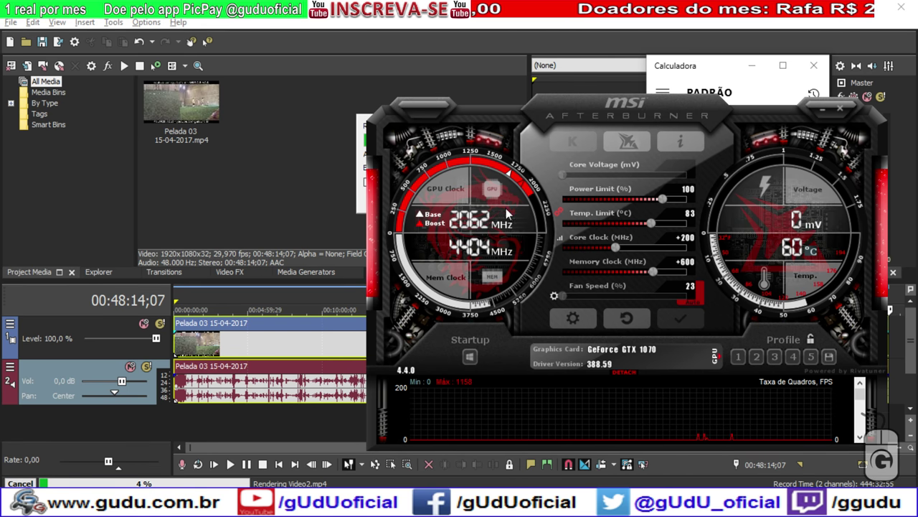
click(822, 109)
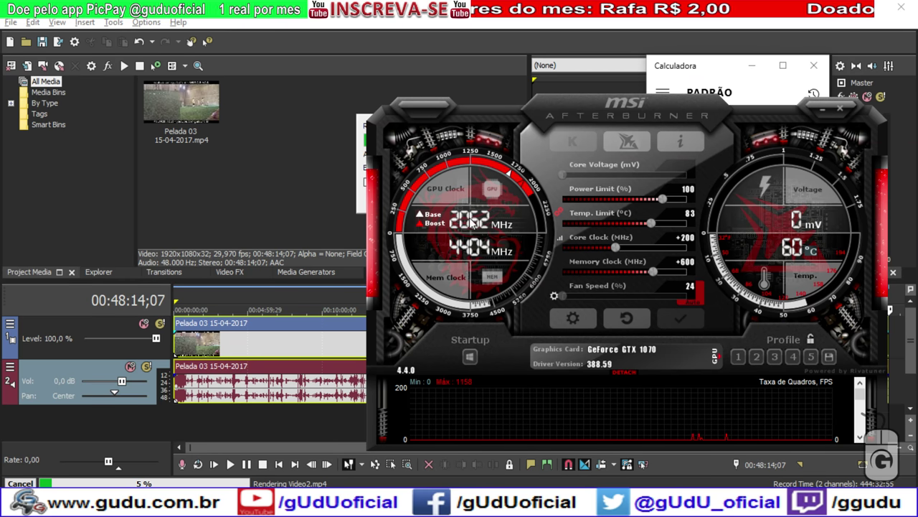
click(822, 112)
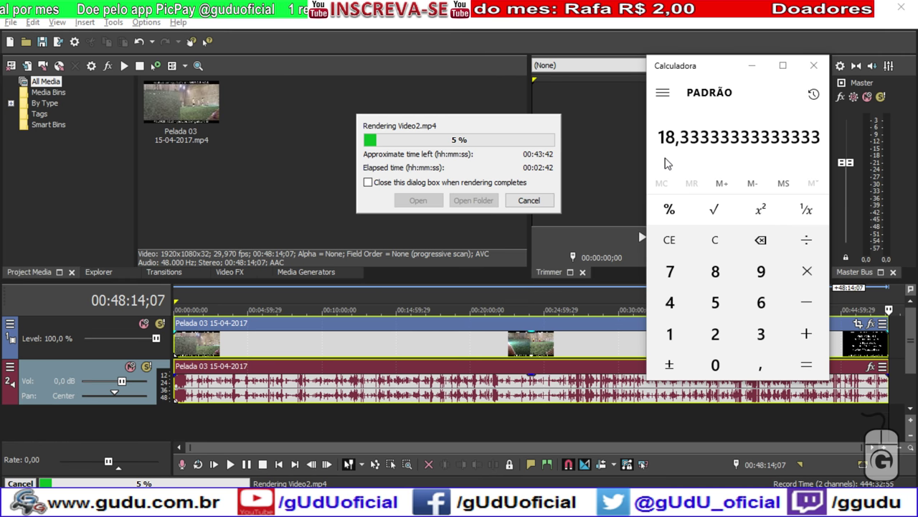
click(752, 65)
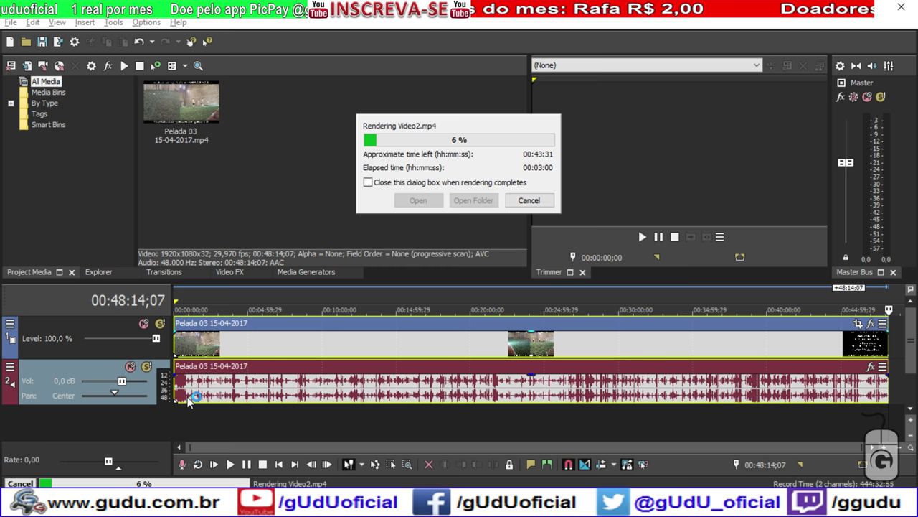
Reopen MSI Afterburner during the render, shift its window to inspect the GPU readings, and minimise it.
click(740, 504)
click(738, 475)
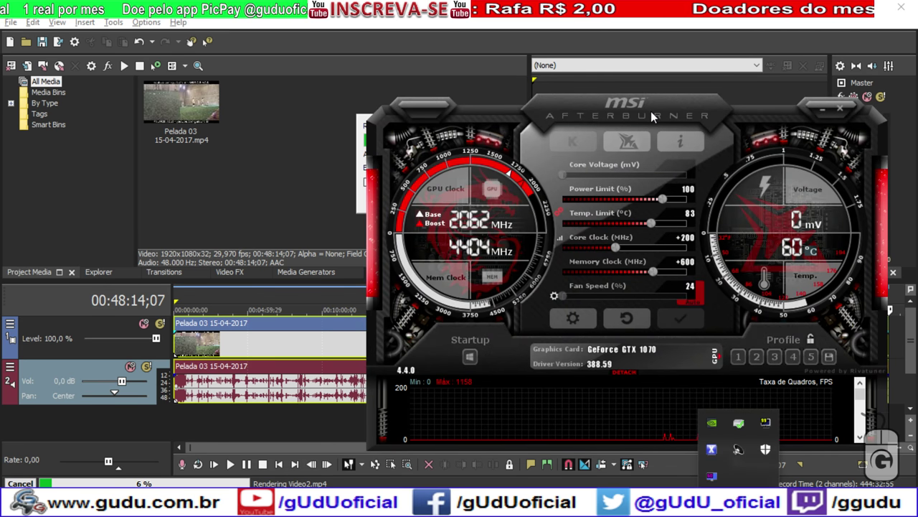
drag(650, 112, 729, 68)
click(432, 148)
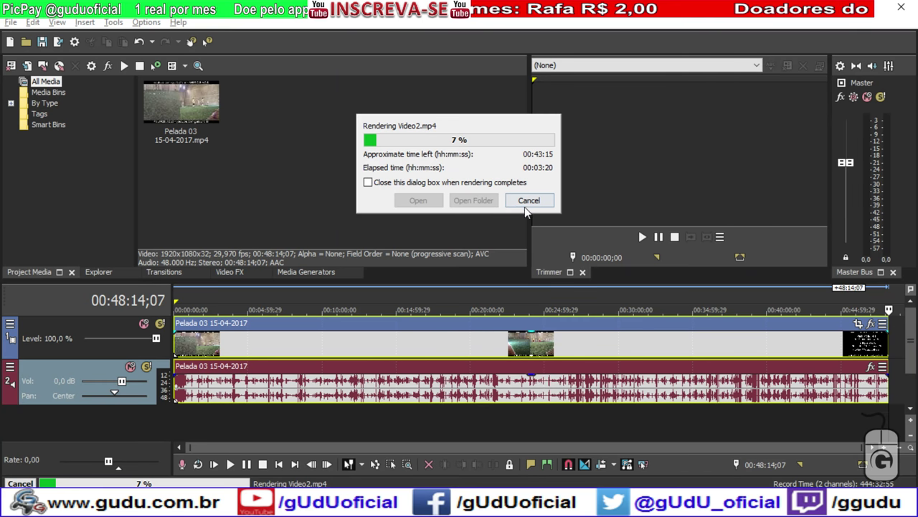
Cancel the Video2.mp4 render and close VEGAS Pro without saving the project.
click(527, 205)
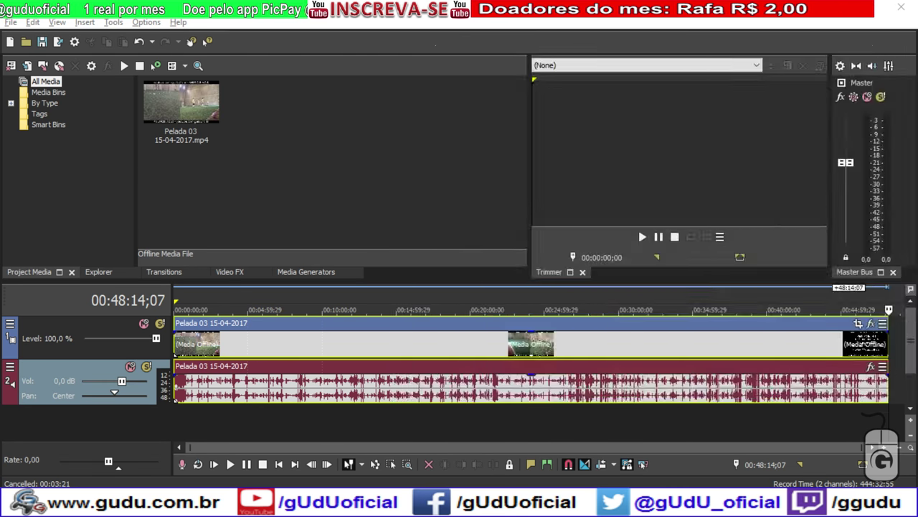
click(901, 7)
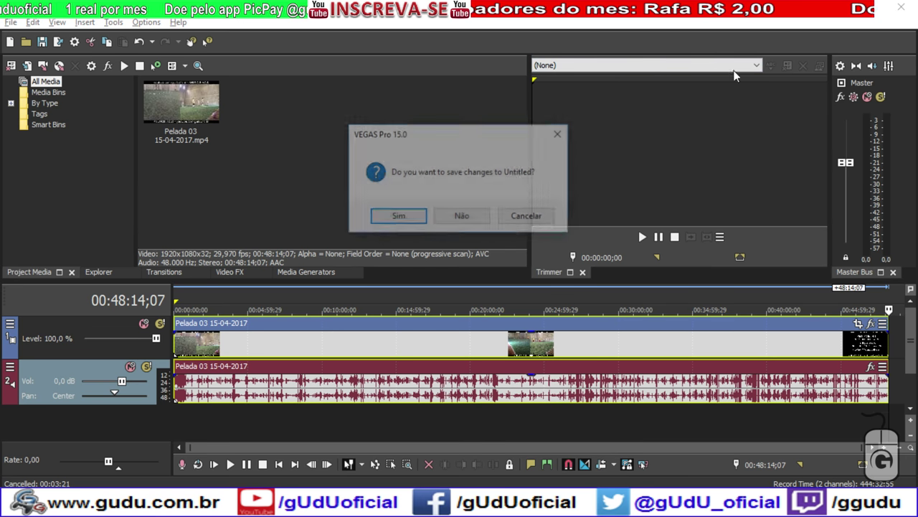
click(460, 217)
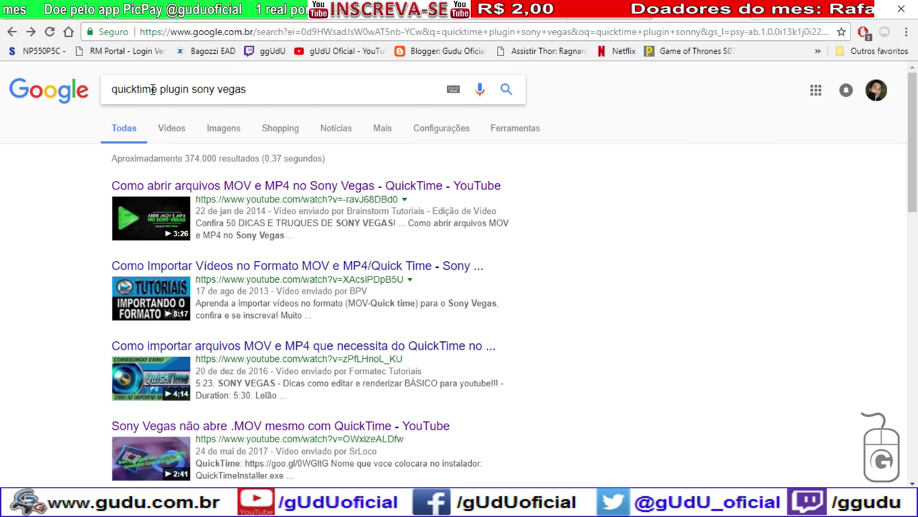
Highlight the terms of the Google search "quicktime plugin sony vegas" in the web browser.
drag(158, 87, 111, 93)
click(185, 87)
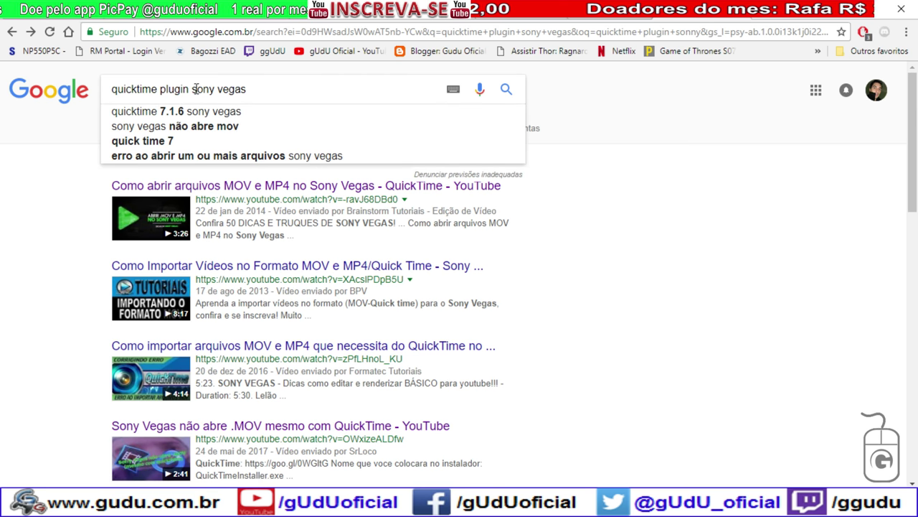
drag(271, 89, 173, 90)
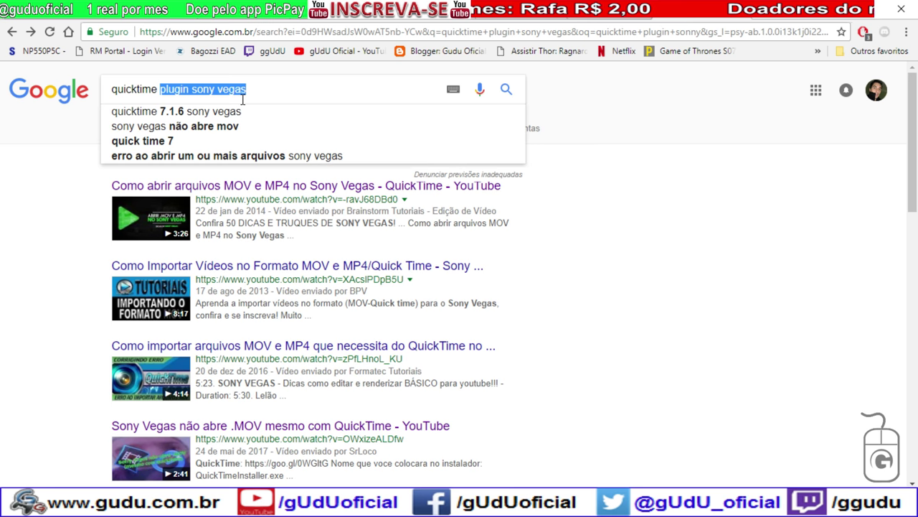
click(24, 199)
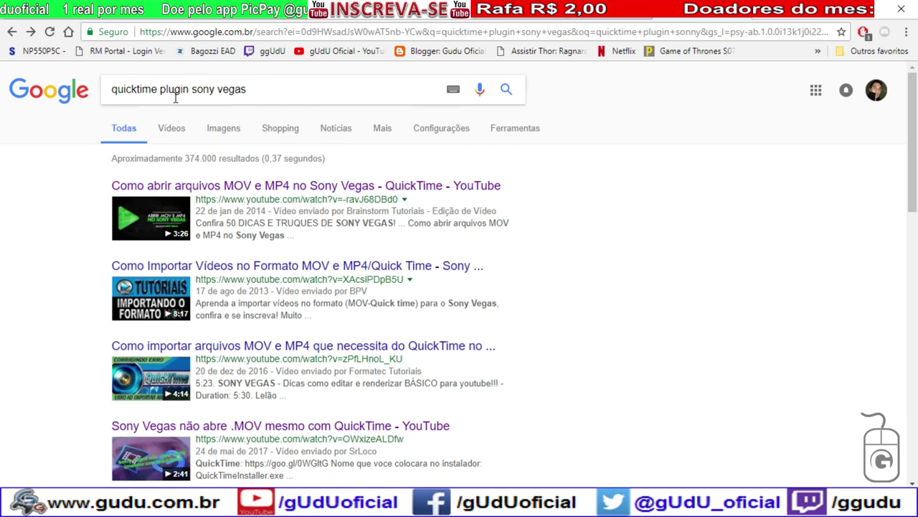
drag(189, 89, 57, 93)
click(64, 195)
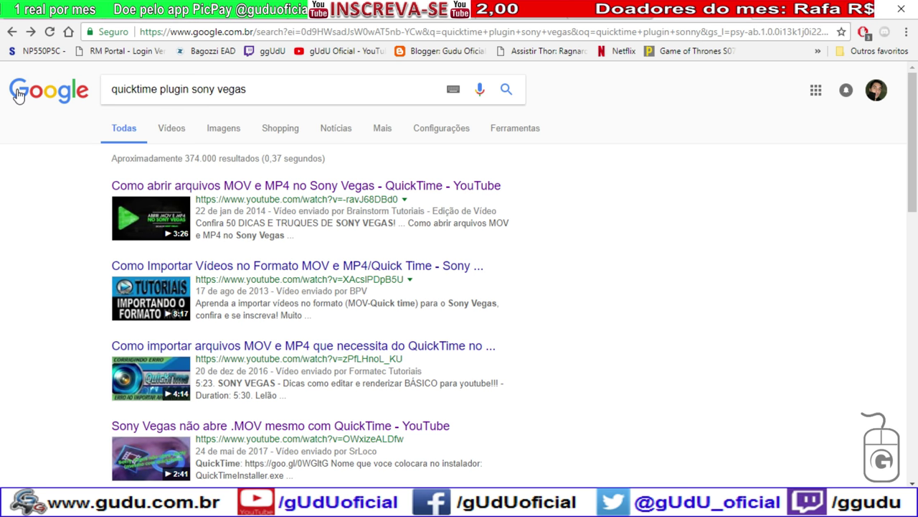
Return to the "quicktime plugin" search results and open Apple's QuickTime 7.7.8 download page for Windows.
key(alt+Left)
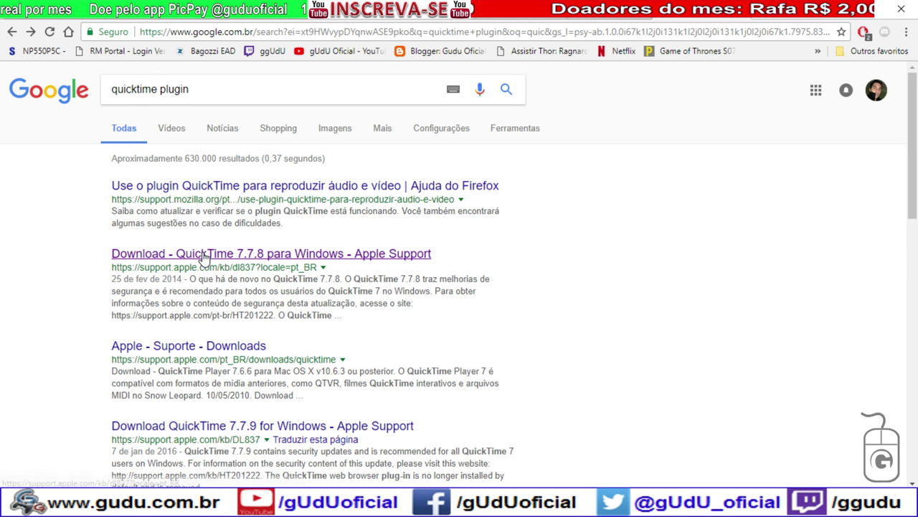
drag(230, 88, 92, 134)
click(92, 133)
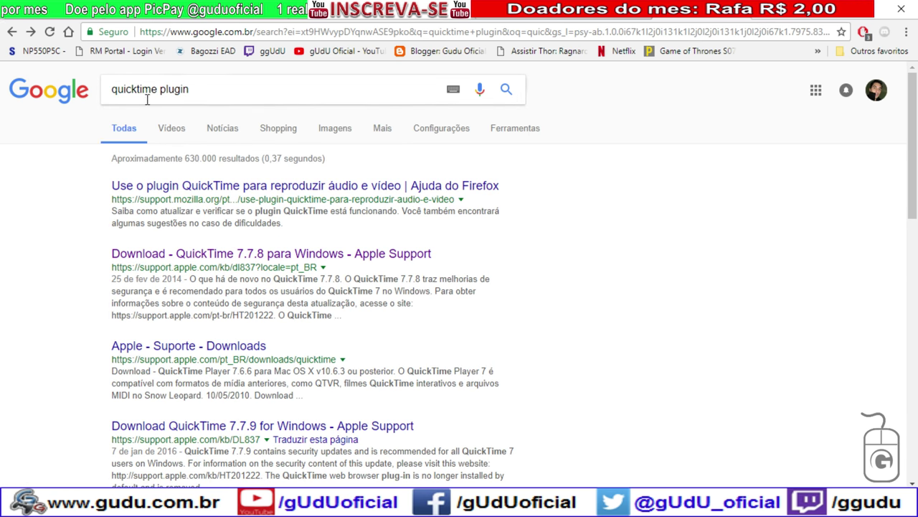
click(202, 258)
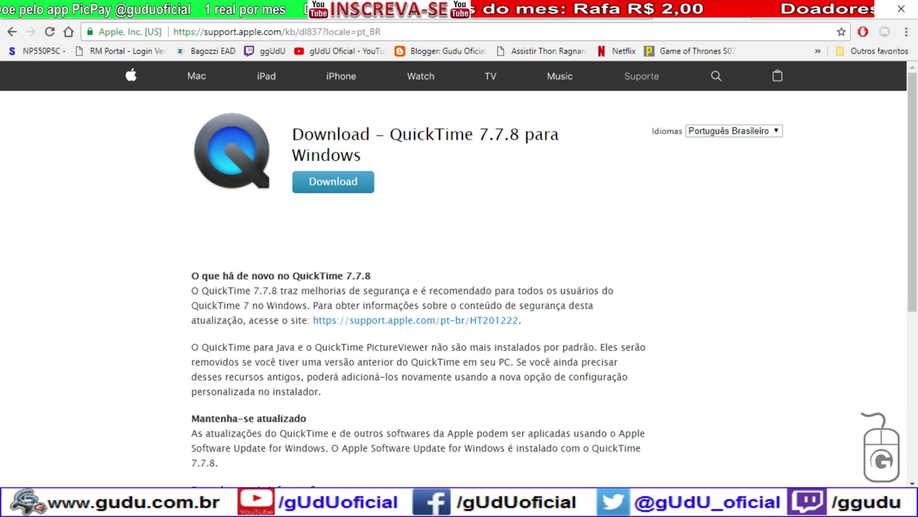
Check the recently added Windows programs for QuickTime Player and switch to the CUDA Toolkit 9.1 download page.
key(super)
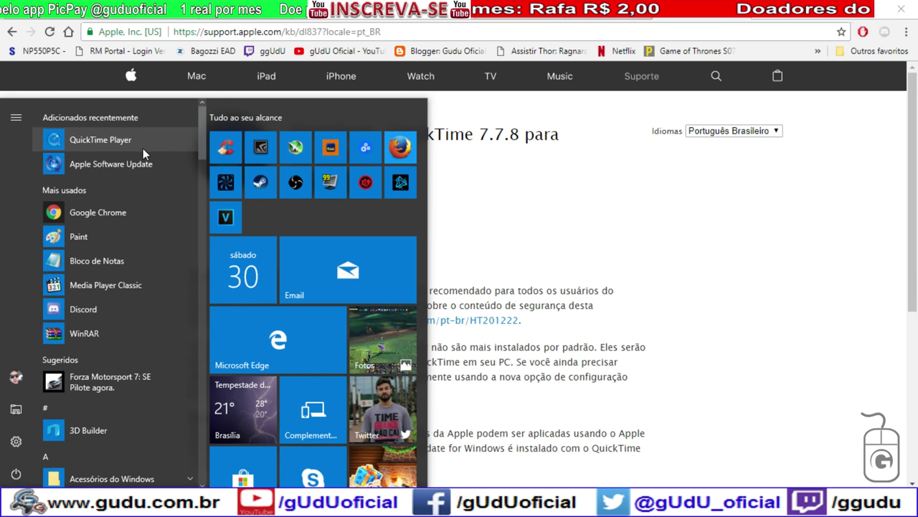
click(685, 244)
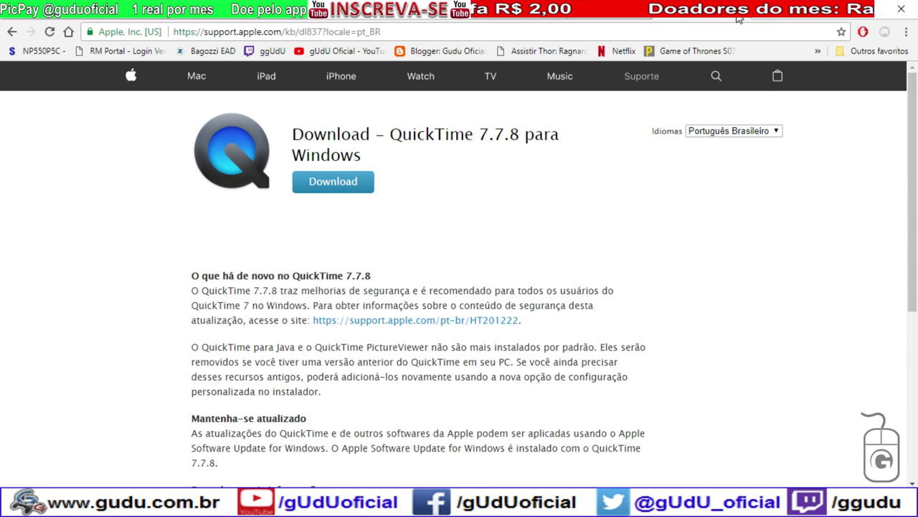
click(599, 24)
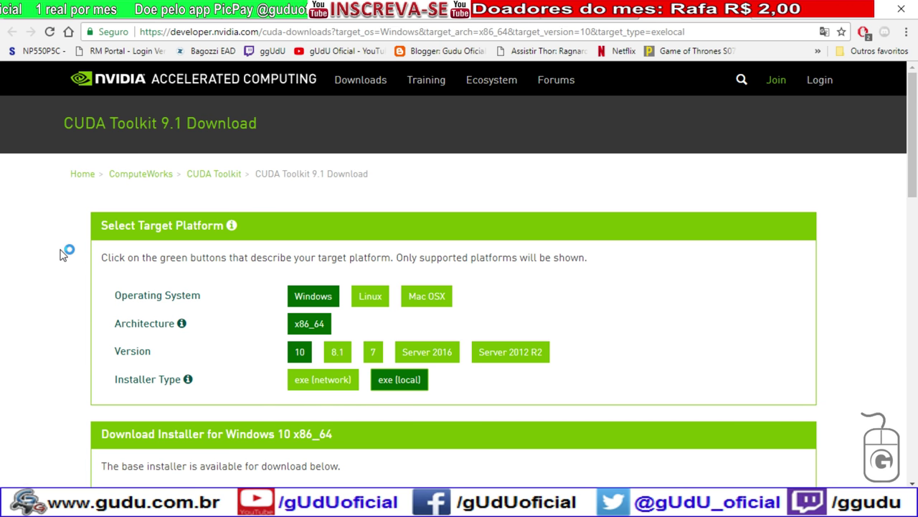
Examine the CUDA Toolkit 9.1 download page for its platform options, Windows 10 base installer and installation instructions.
scroll(113, 249, down, 1)
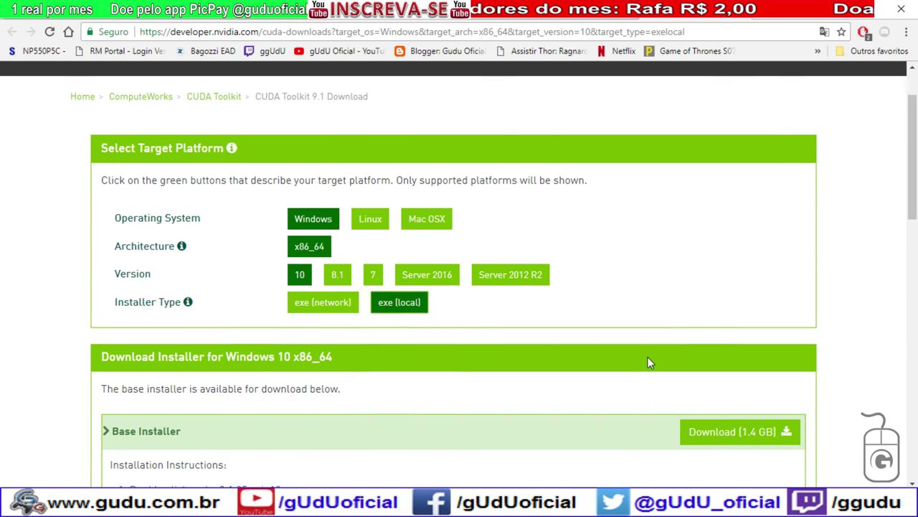
scroll(648, 359, down, 2)
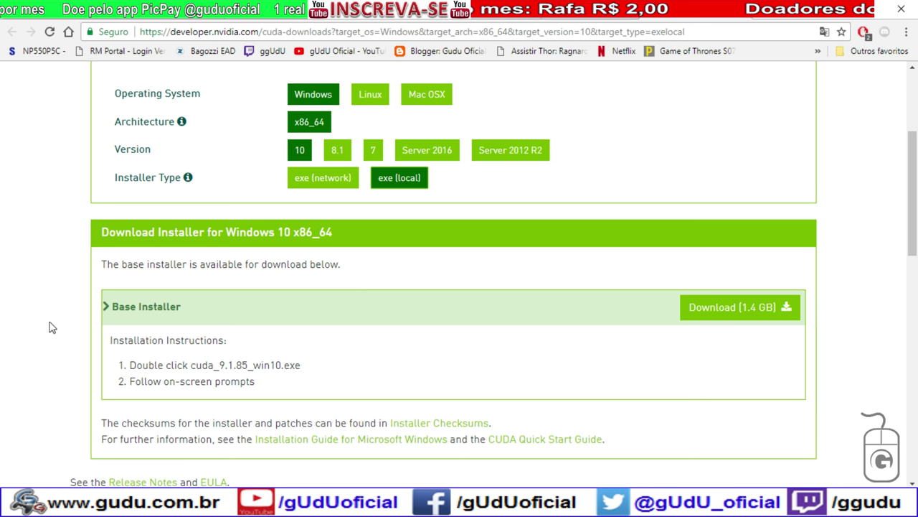
scroll(84, 311, down, 1)
scroll(64, 312, down, 4)
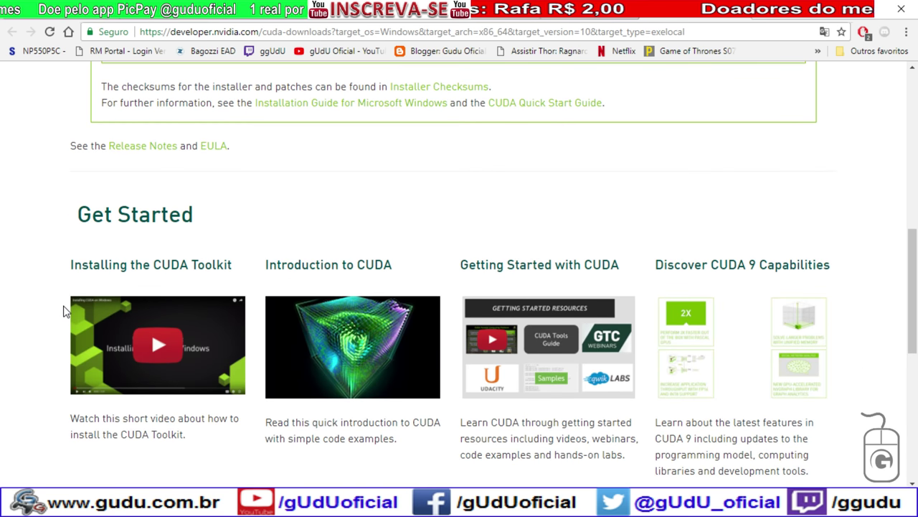
scroll(64, 311, down, 3)
scroll(63, 310, up, 8)
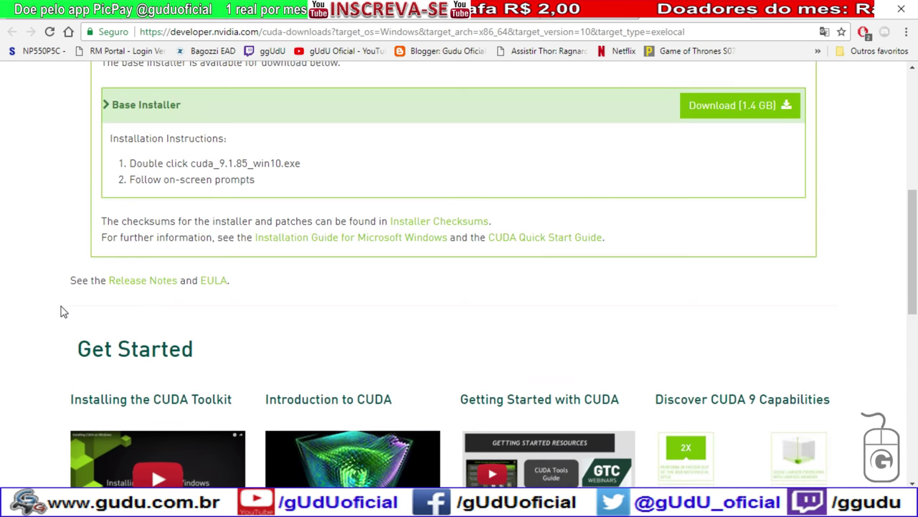
scroll(64, 311, up, 2)
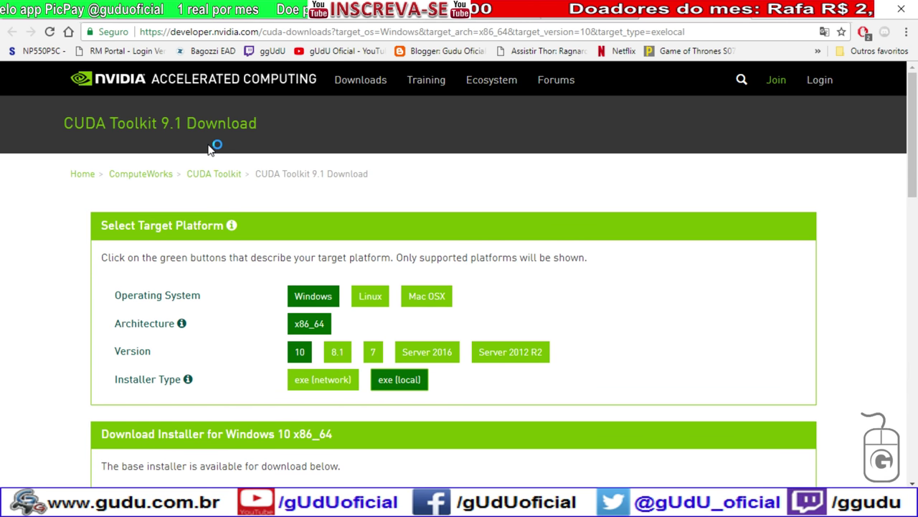
scroll(264, 184, down, 1)
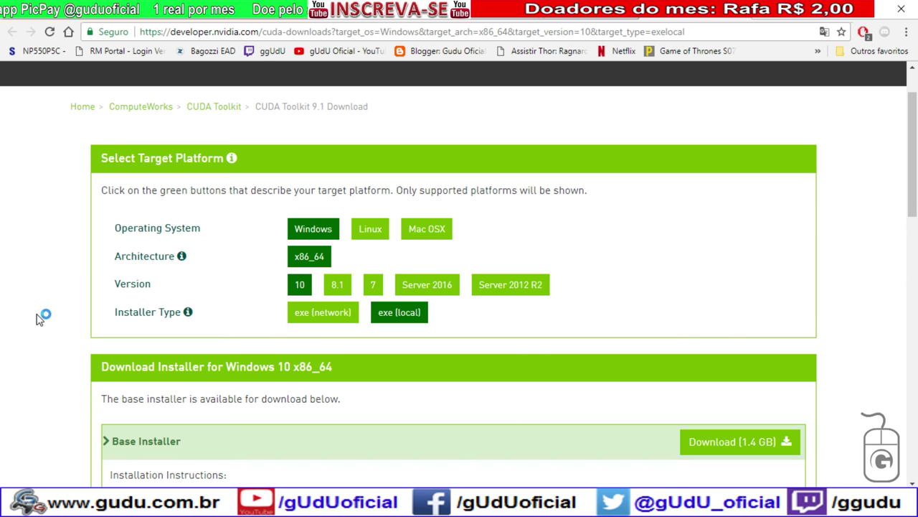
scroll(39, 320, down, 1)
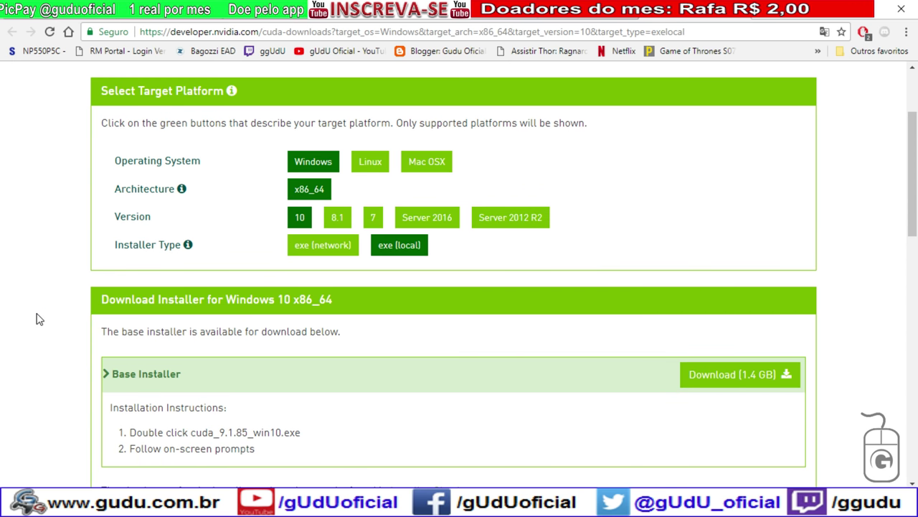
scroll(39, 319, down, 1)
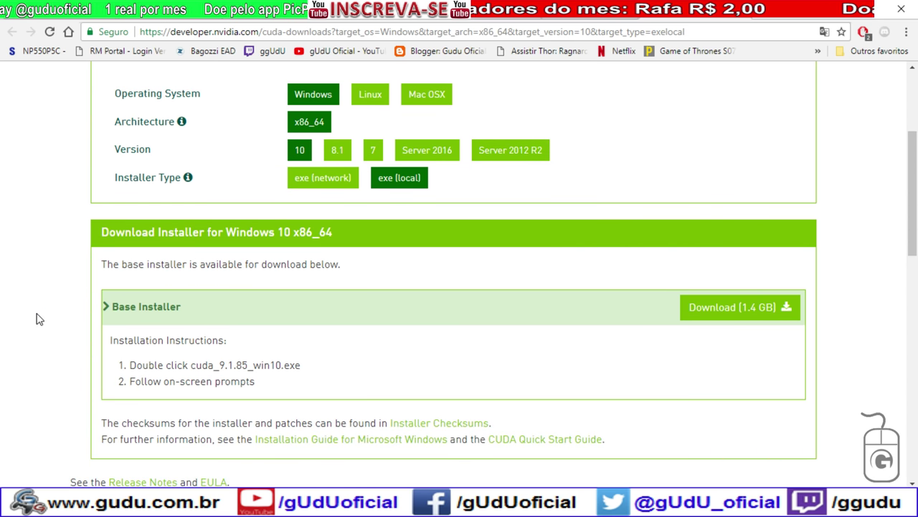
key(super+d)
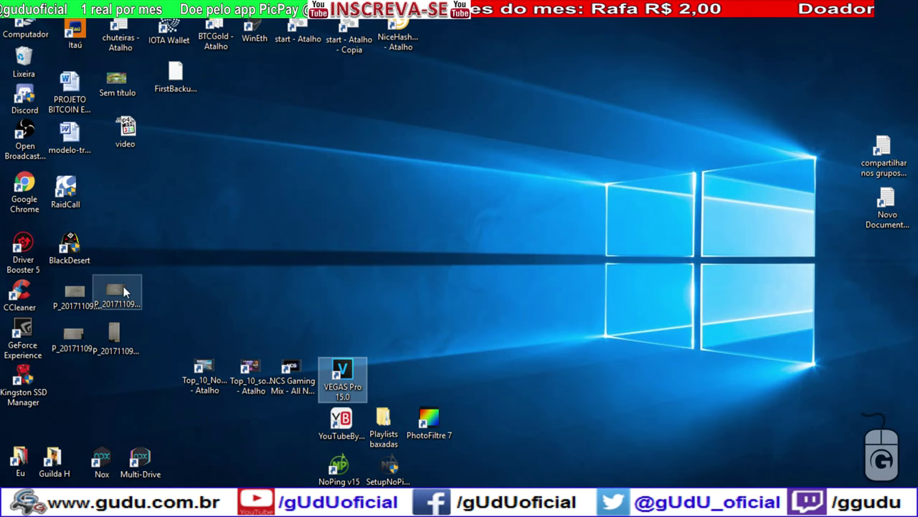
double_click(343, 373)
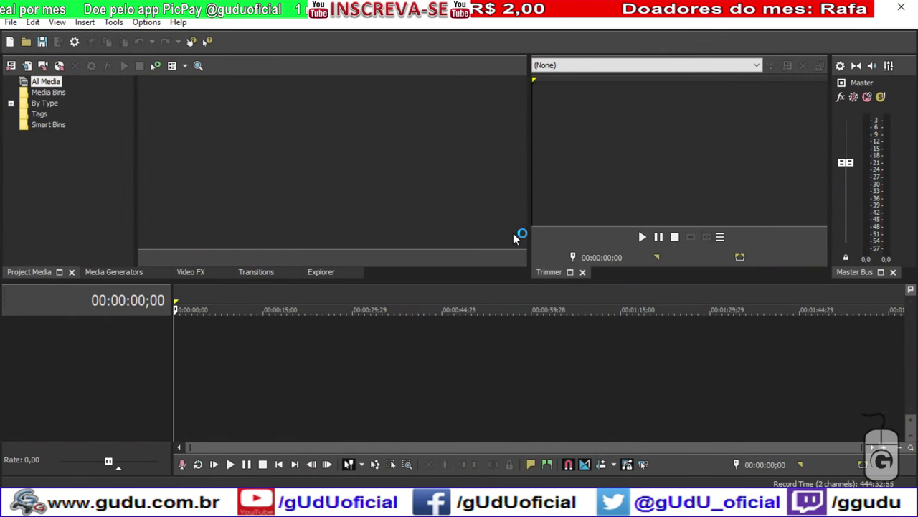
click(26, 42)
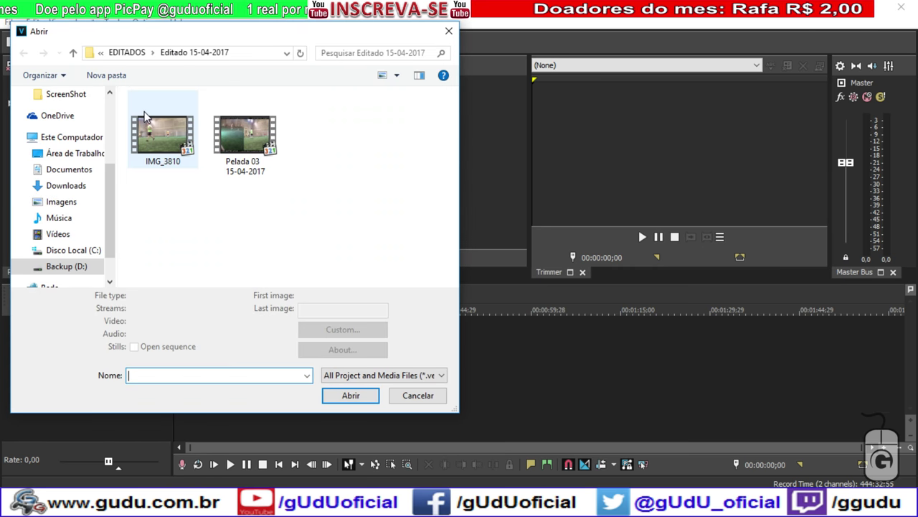
double_click(225, 147)
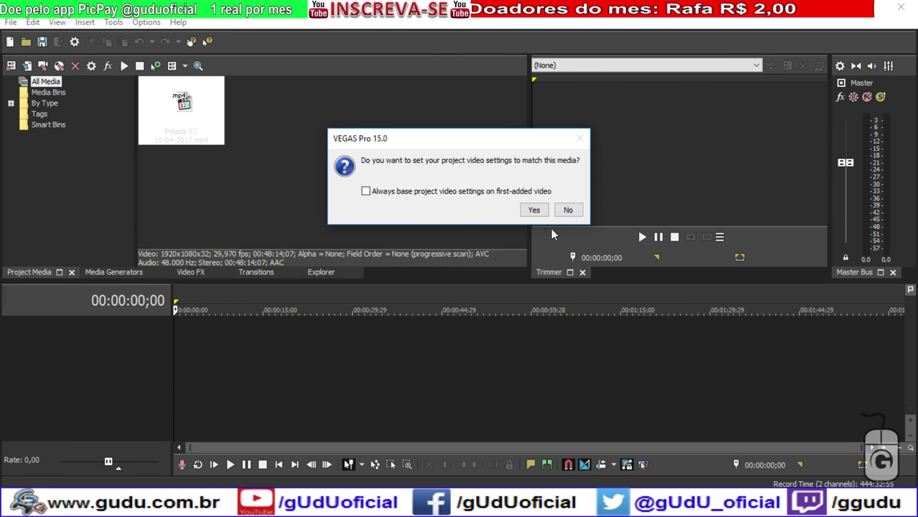
click(534, 210)
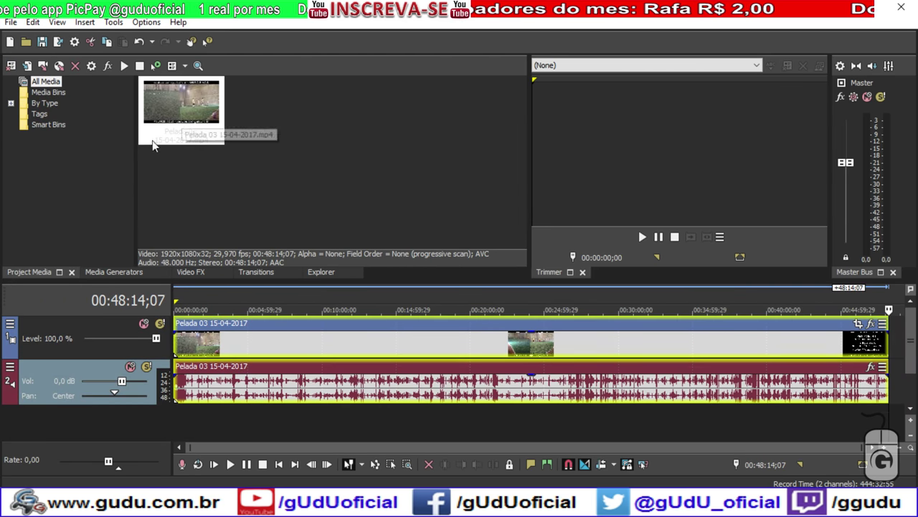
Bring up the Render As settings and select the MAGIX AVC/AAC MP4 template Internet HD 1080p 50 fps.
click(15, 23)
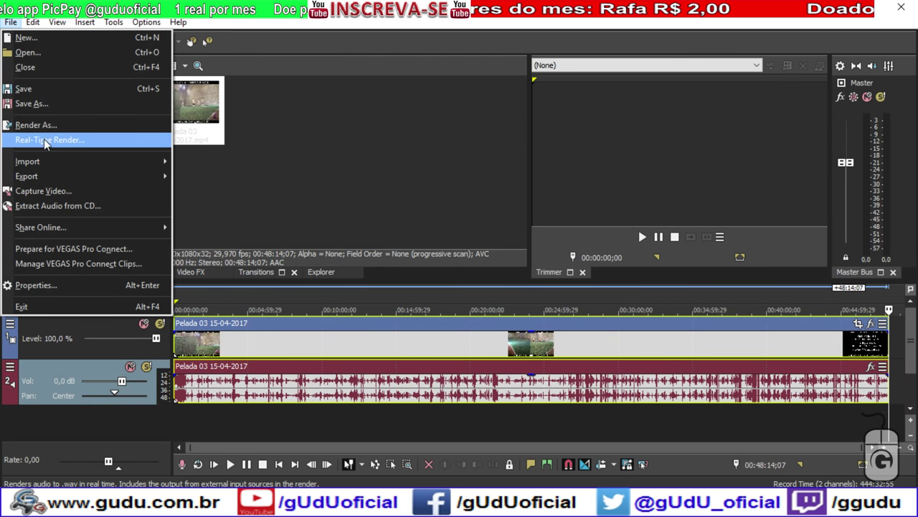
click(64, 139)
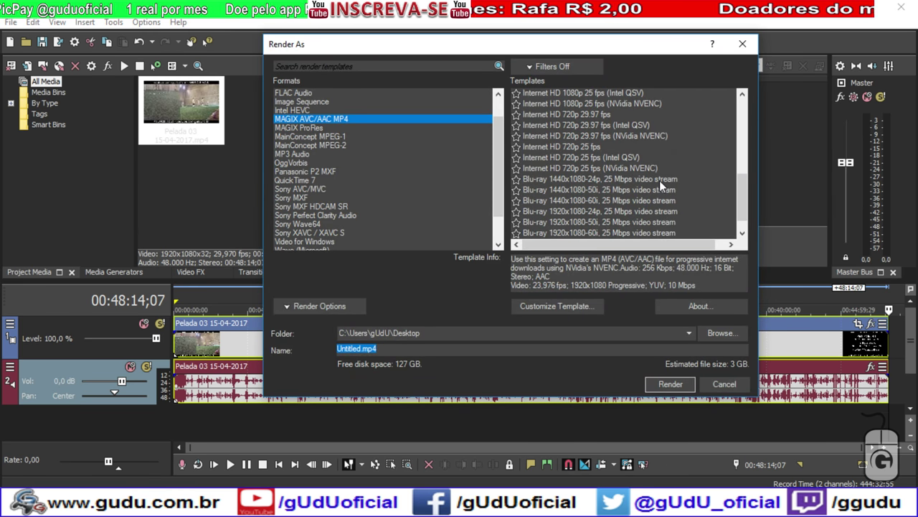
click(617, 146)
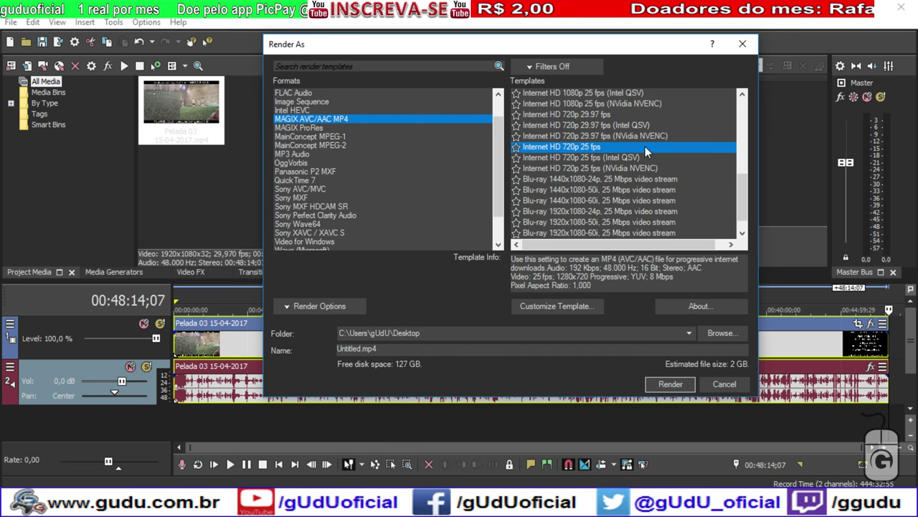
scroll(666, 160, up, 6)
scroll(678, 170, down, 2)
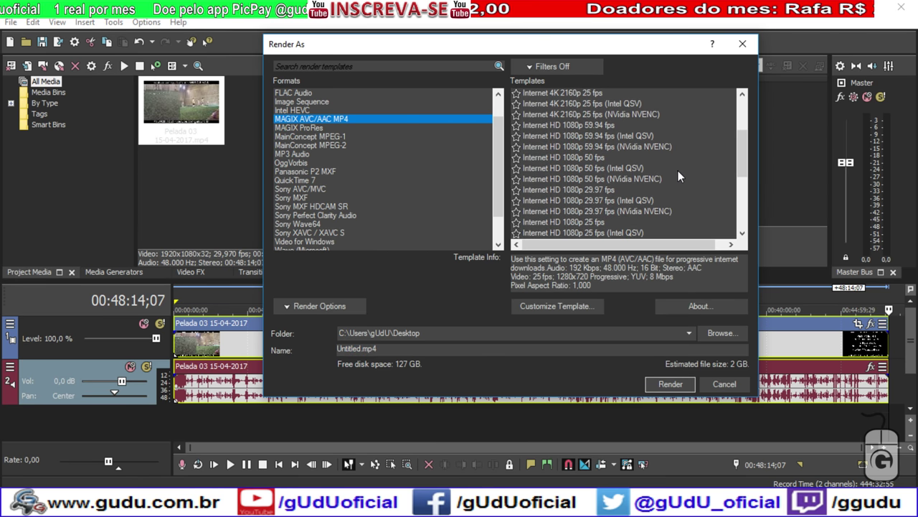
click(618, 158)
View the encode mode options in the template's custom settings and close them without changing anything.
click(585, 306)
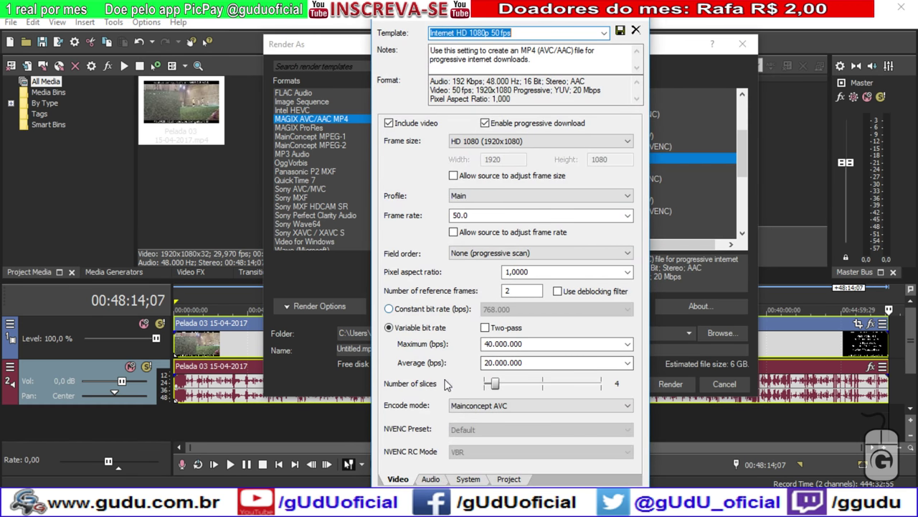
click(509, 406)
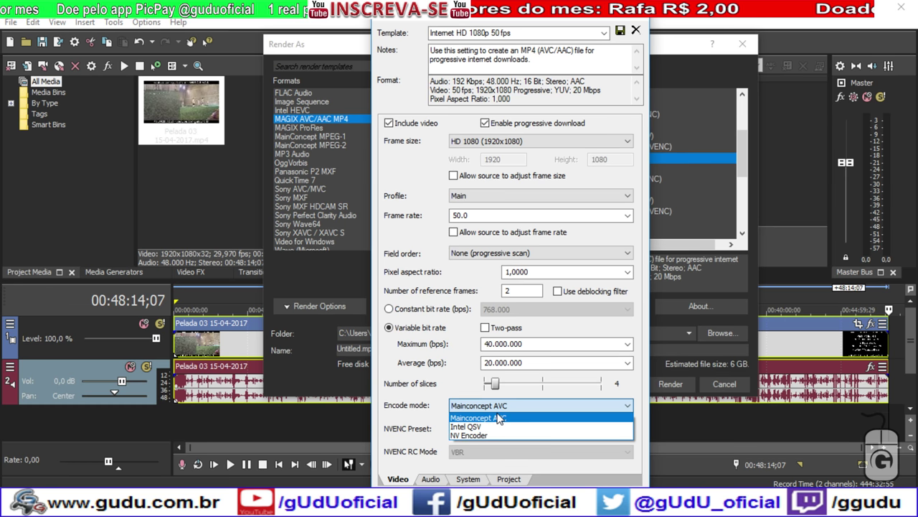
click(636, 30)
click(635, 31)
Open the Windows Task Manager, move it aside and return to the Render As dialog.
right_click(549, 502)
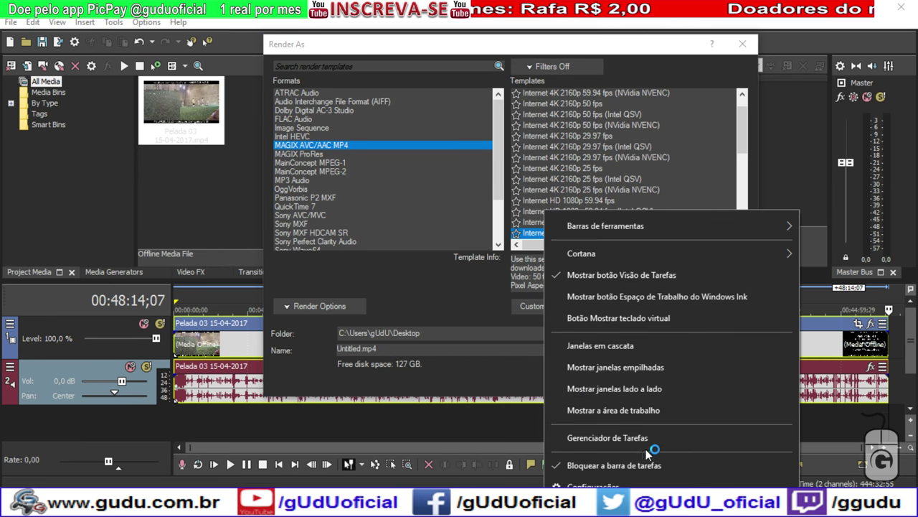
click(646, 440)
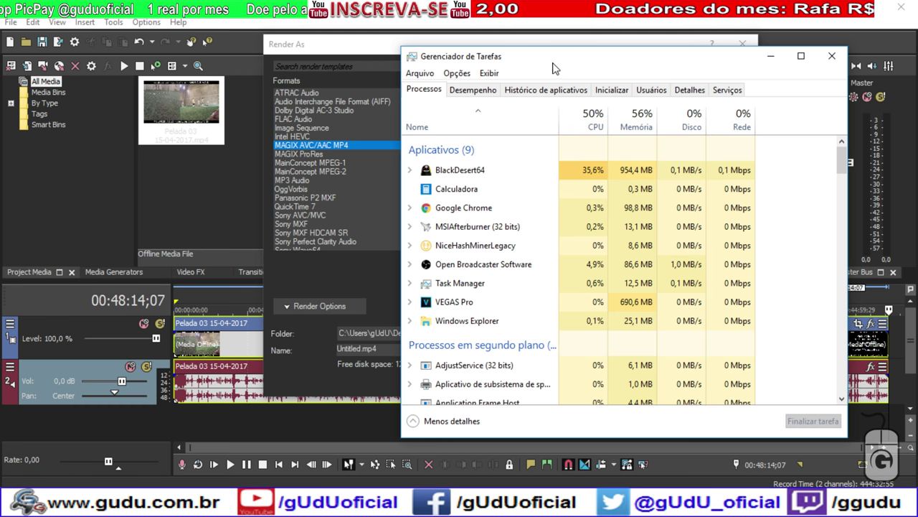
drag(560, 63, 655, 65)
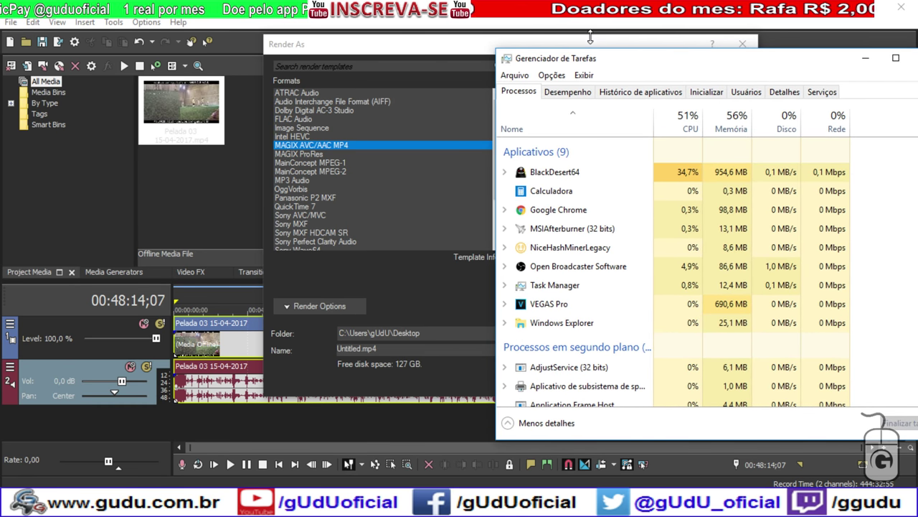
click(483, 105)
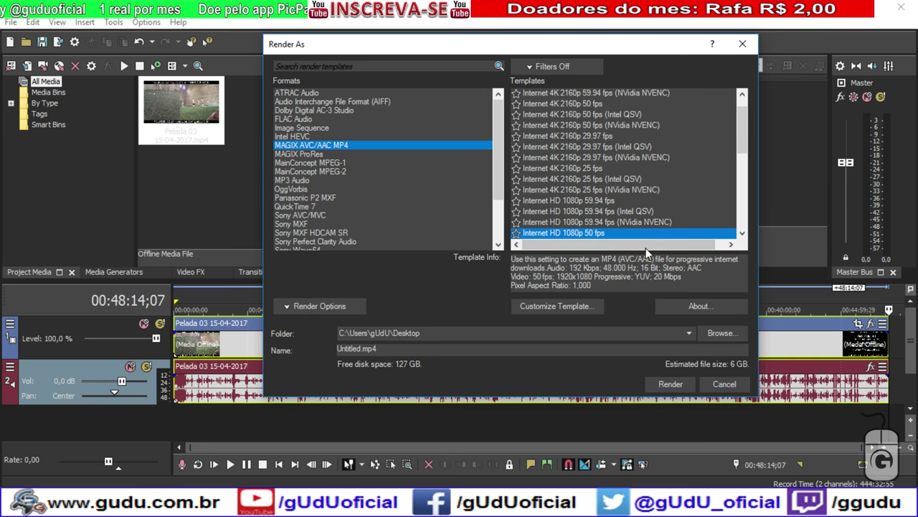
Start rendering Untitled.mp4 with the non-GPU Internet HD 1080p 50 fps template.
scroll(670, 216, down, 1)
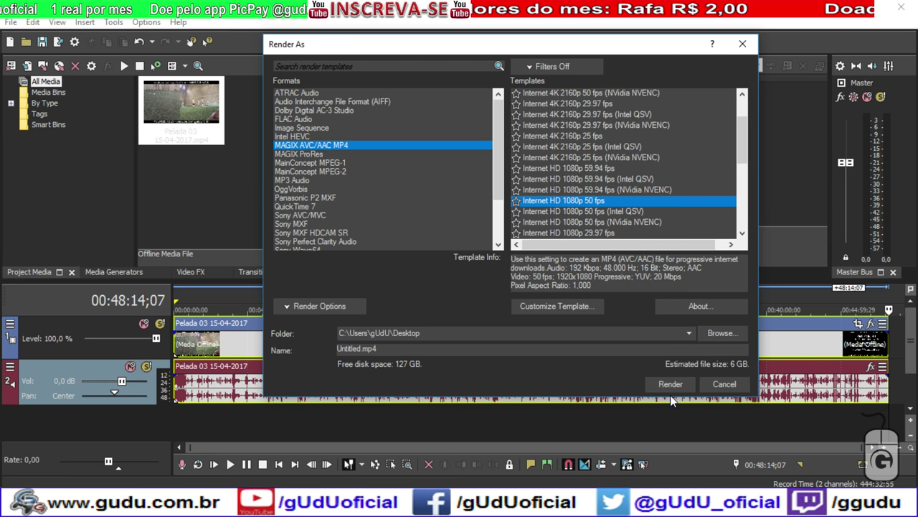
scroll(653, 223, down, 1)
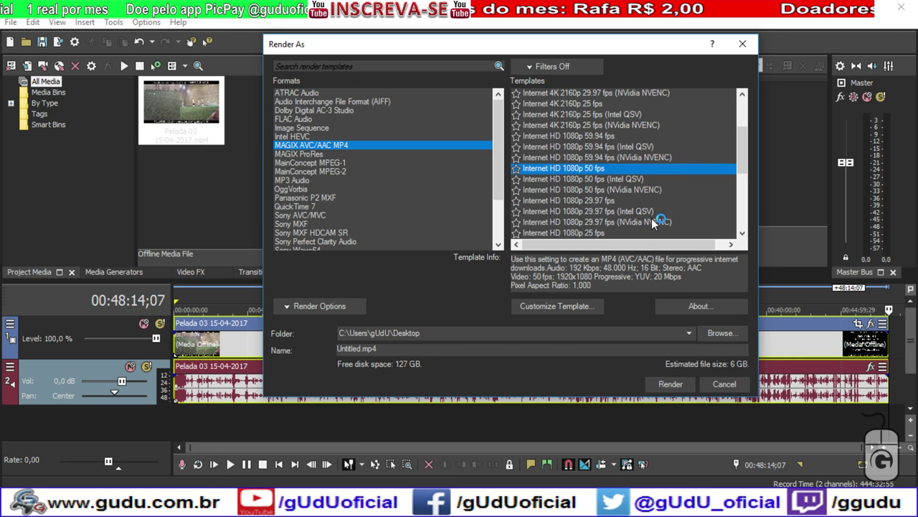
click(616, 200)
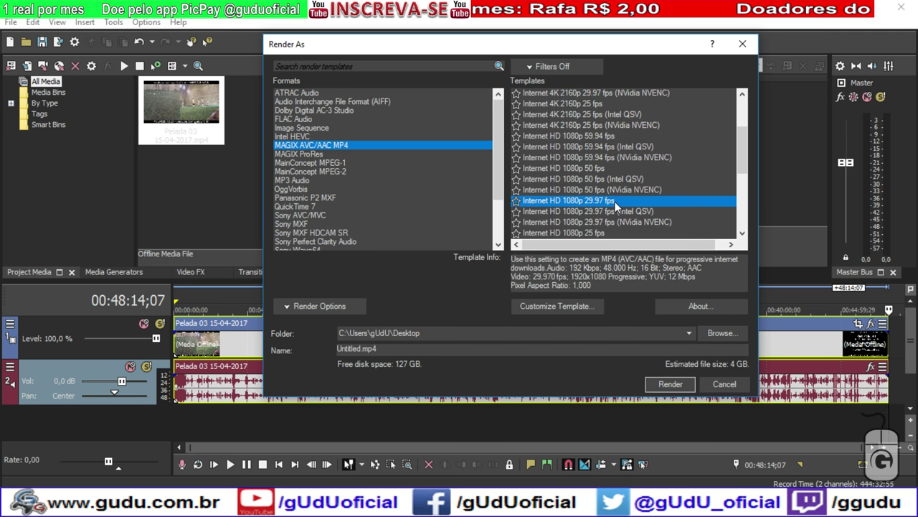
click(612, 169)
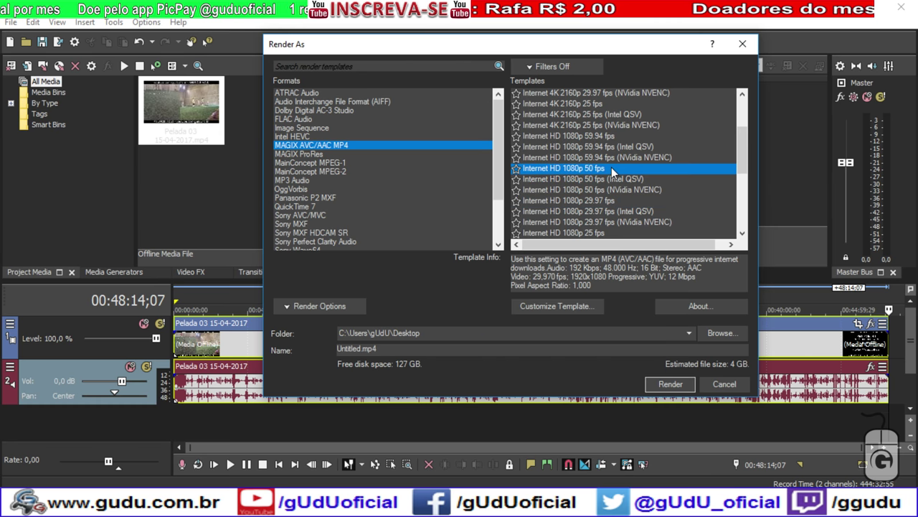
click(670, 384)
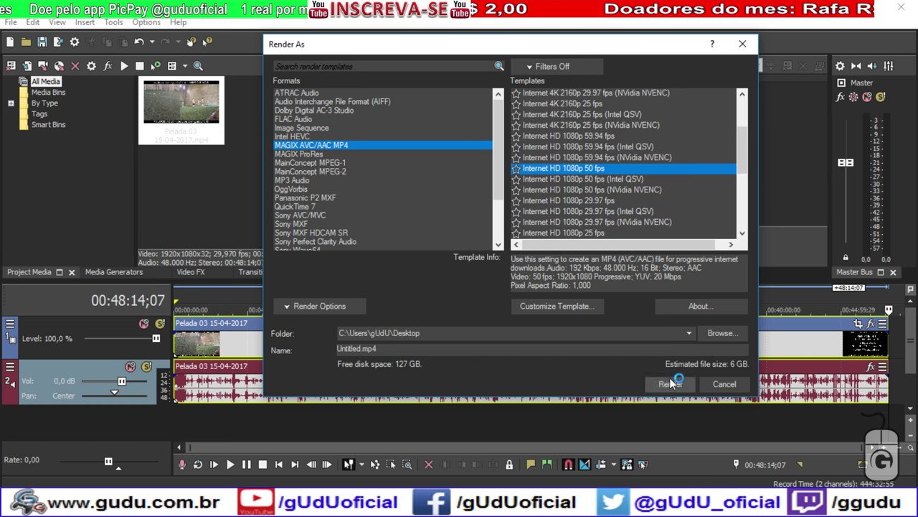
Check the CPU usage in Task Manager during the render and cancel the render.
key(ctrl+shift+Escape)
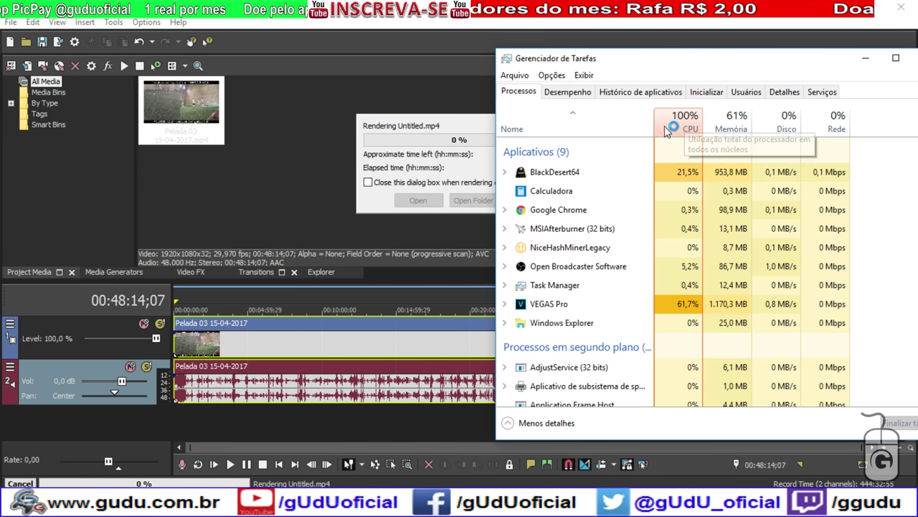
click(471, 129)
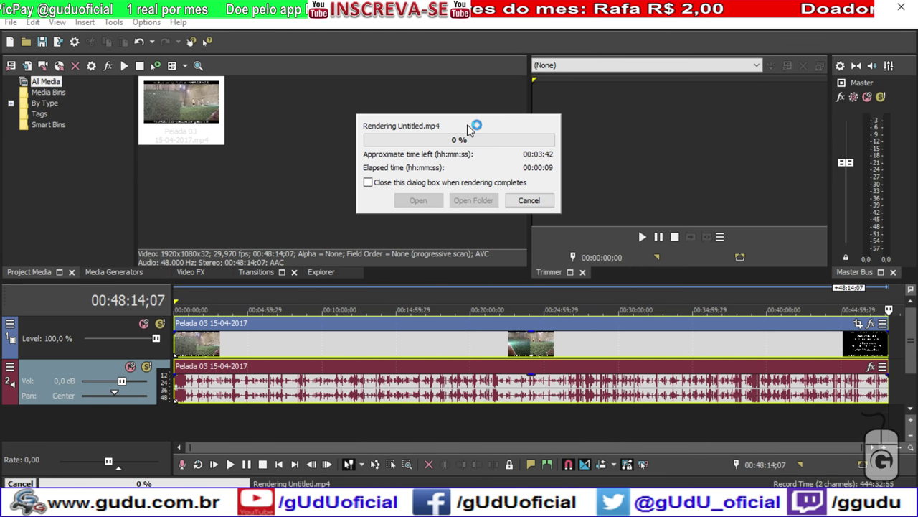
click(531, 201)
click(529, 200)
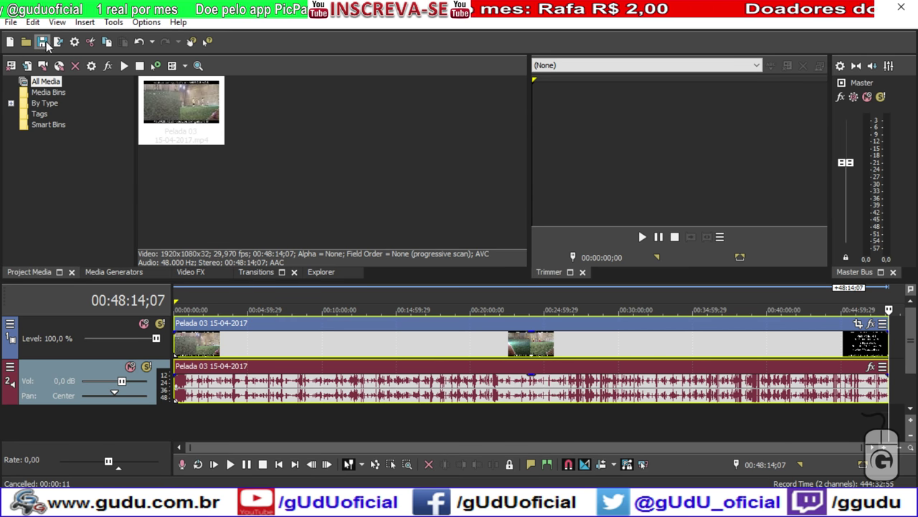
Start rendering Untitled.mp4 with the Internet HD 1080p 59.94 fps (NVidia NVENC) YTB template and bring up Task Manager to check CPU usage.
click(11, 21)
click(63, 124)
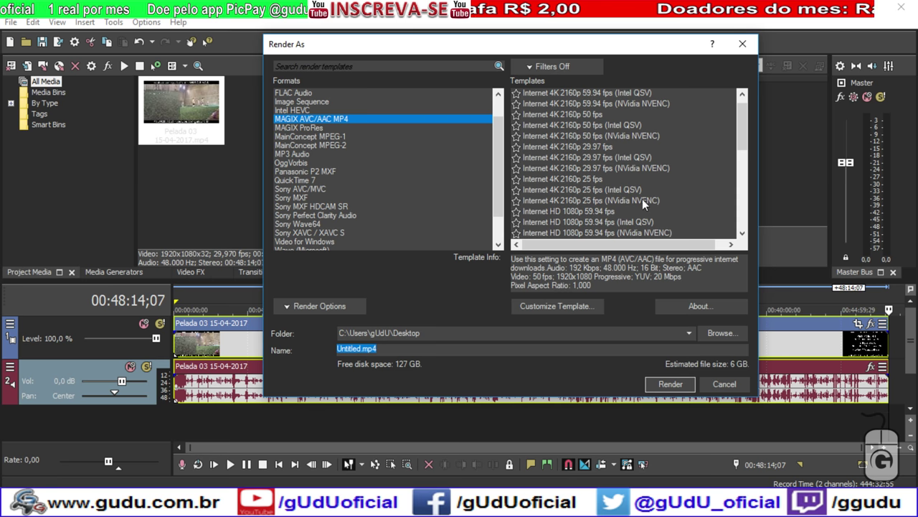
scroll(654, 169, down, 10)
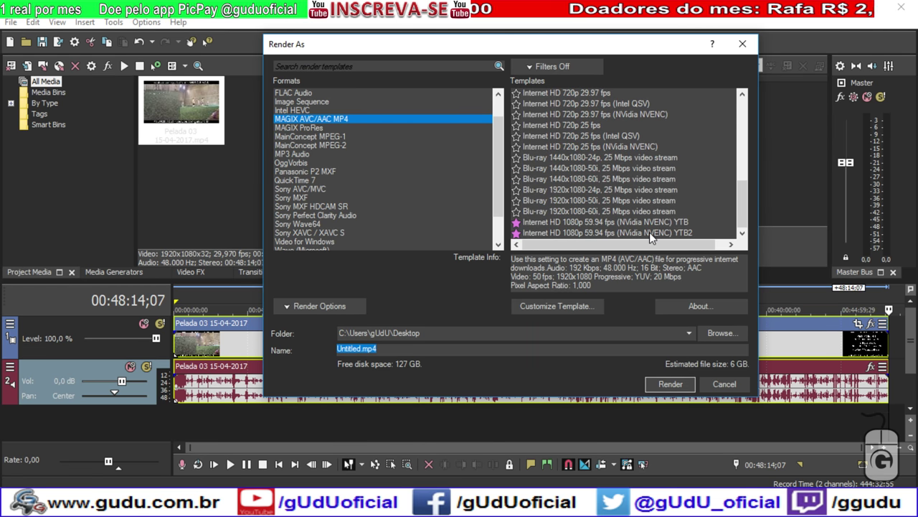
click(649, 233)
click(654, 222)
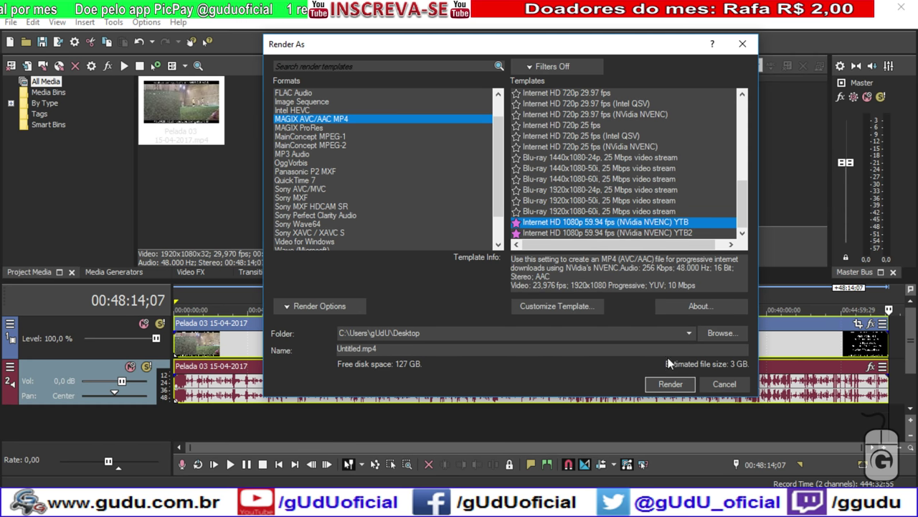
click(669, 385)
key(ctrl+shift+Escape)
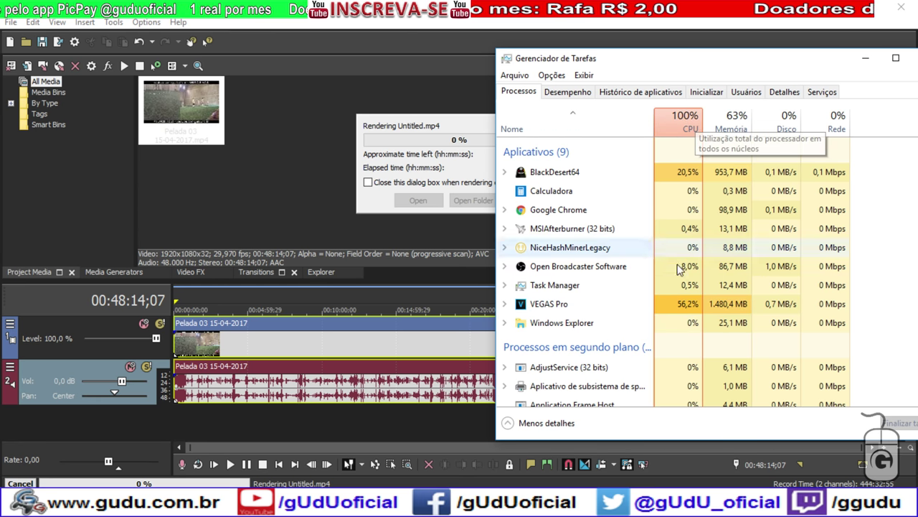
Check the expanded VEGAS Pro process in Task Manager and the GPU clock in MSI Afterburner, and cancel the NVENC render.
click(506, 305)
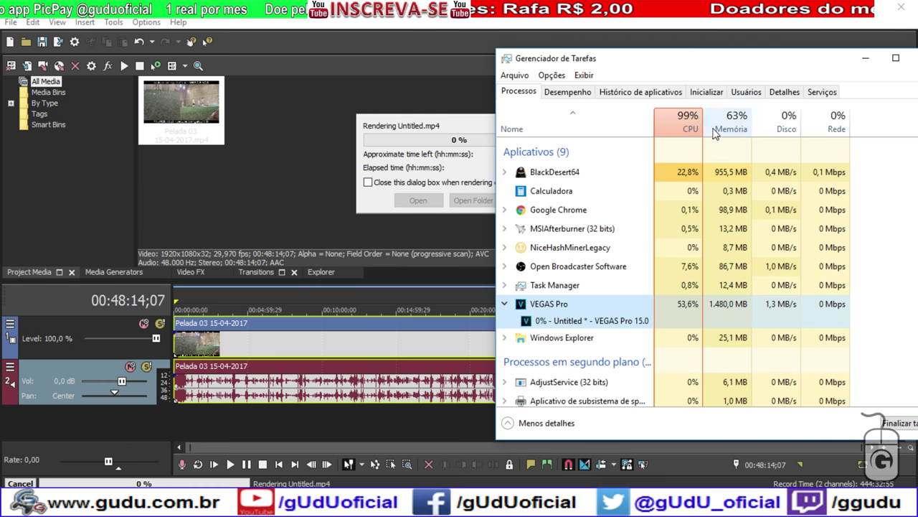
click(470, 127)
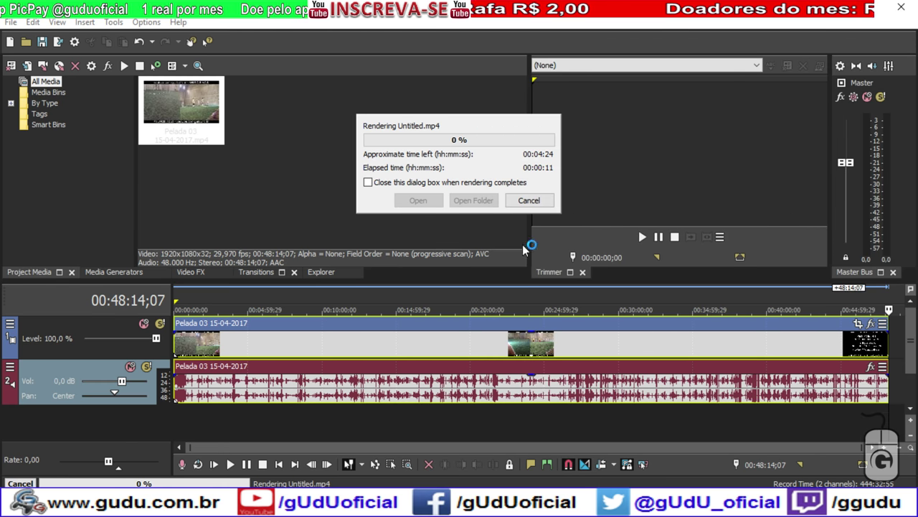
click(739, 506)
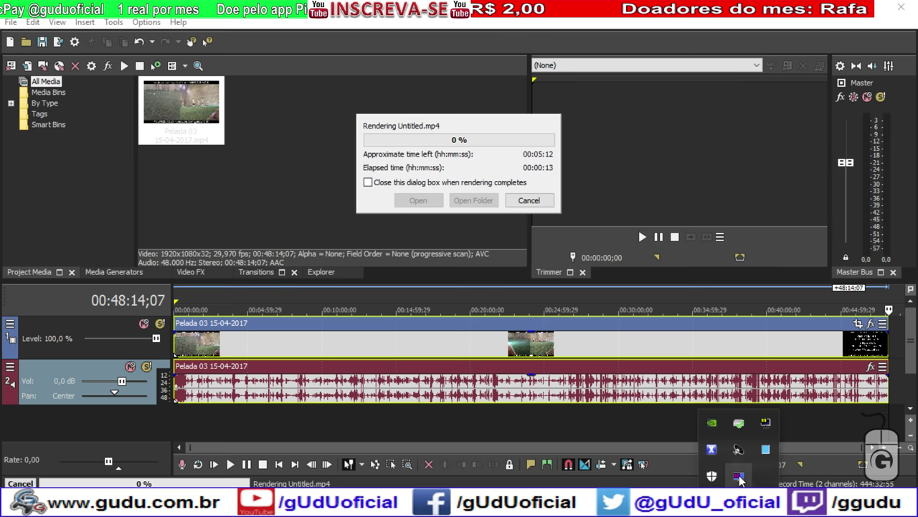
click(740, 477)
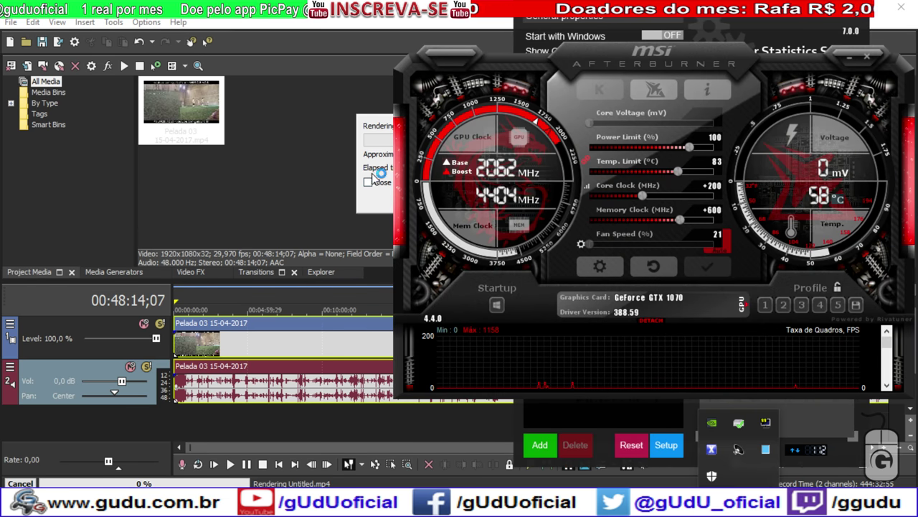
click(374, 179)
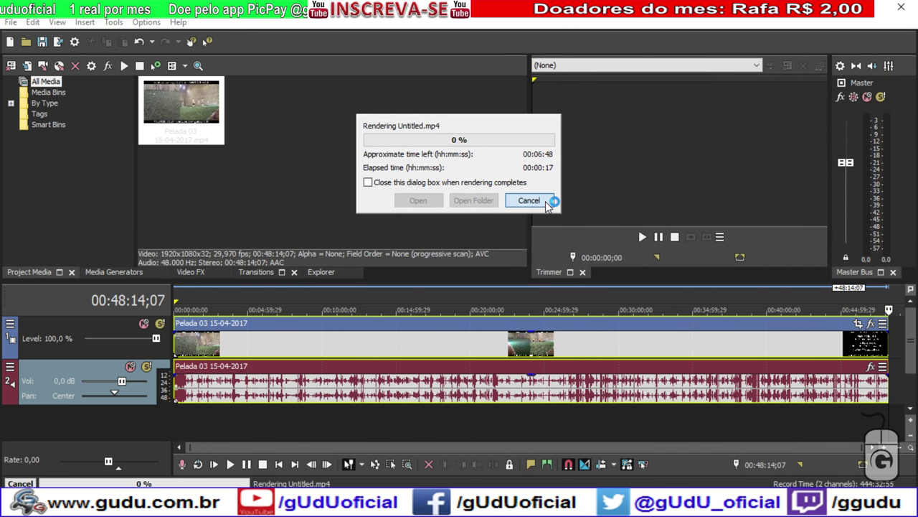
click(527, 199)
Start rendering Untitled.mp4 with the MAGIX AVC/AAC MP4 Internet HD 1080p 50 fps template without GPU encoding.
click(14, 23)
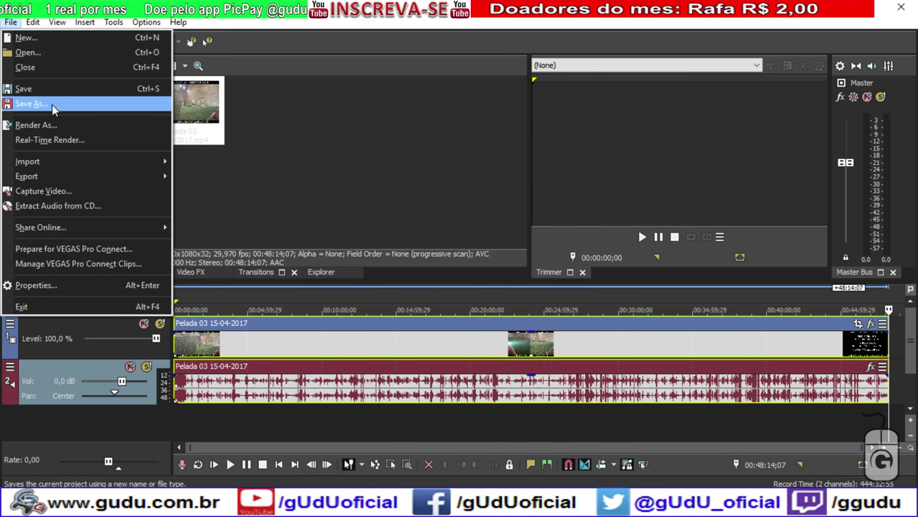
click(43, 125)
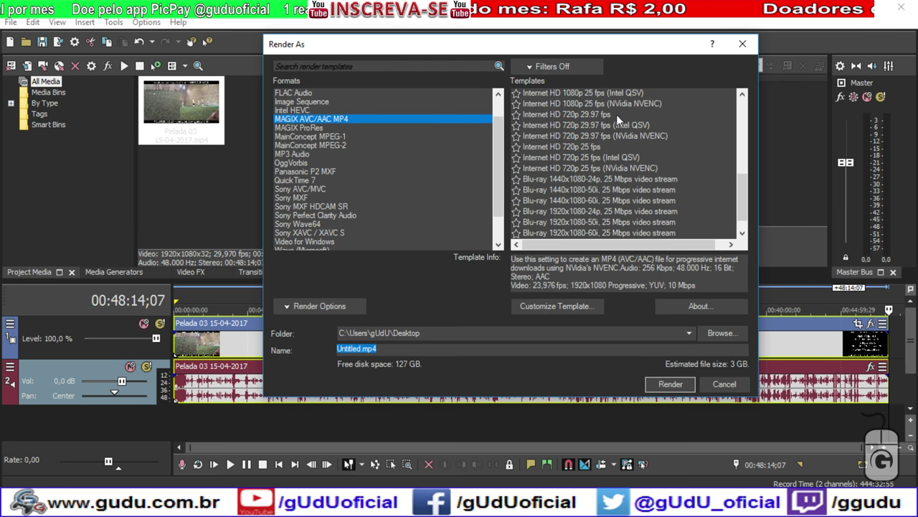
scroll(626, 164, down, 1)
scroll(627, 168, up, 5)
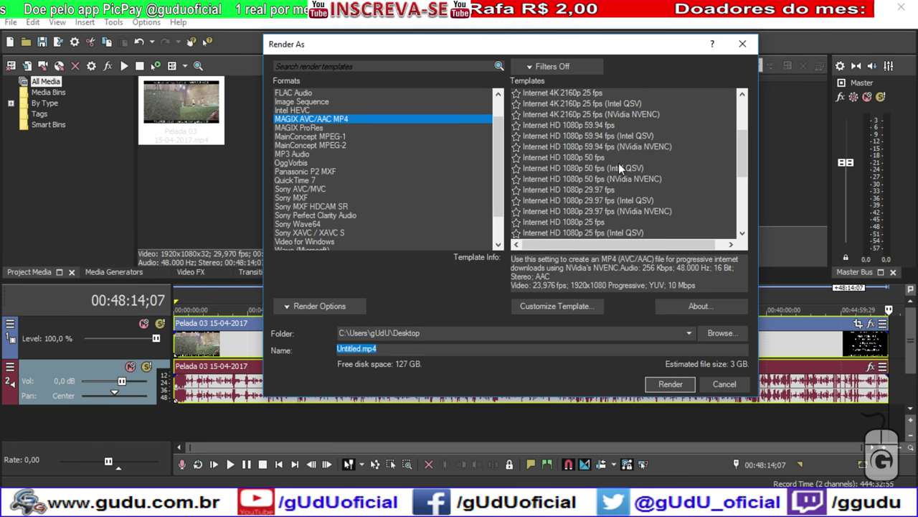
click(619, 158)
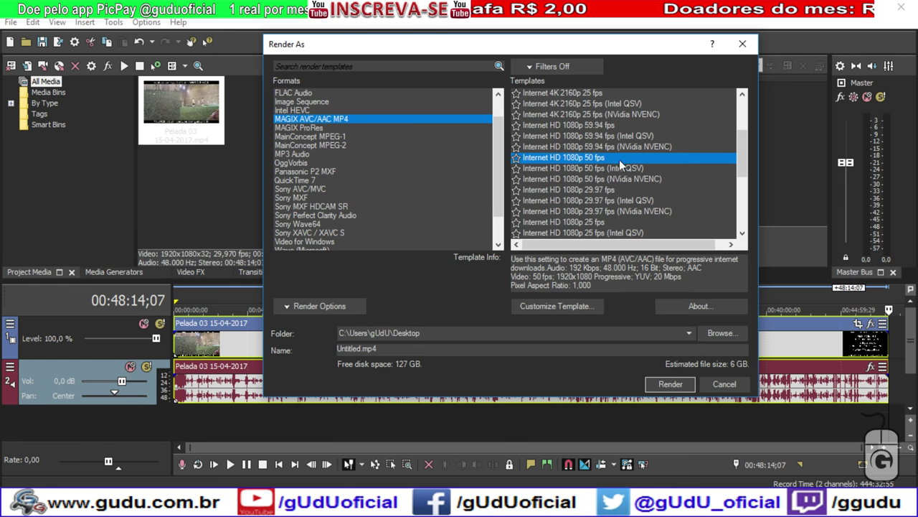
click(667, 383)
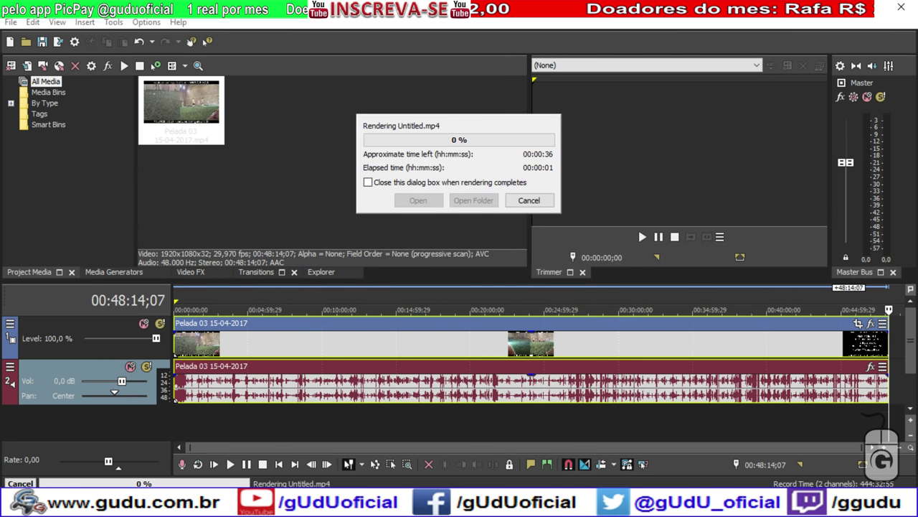
Place MSI Afterburner beside the render progress to check the GPU clock, and check the CPU usage in Task Manager before closing it.
key(alt+Tab)
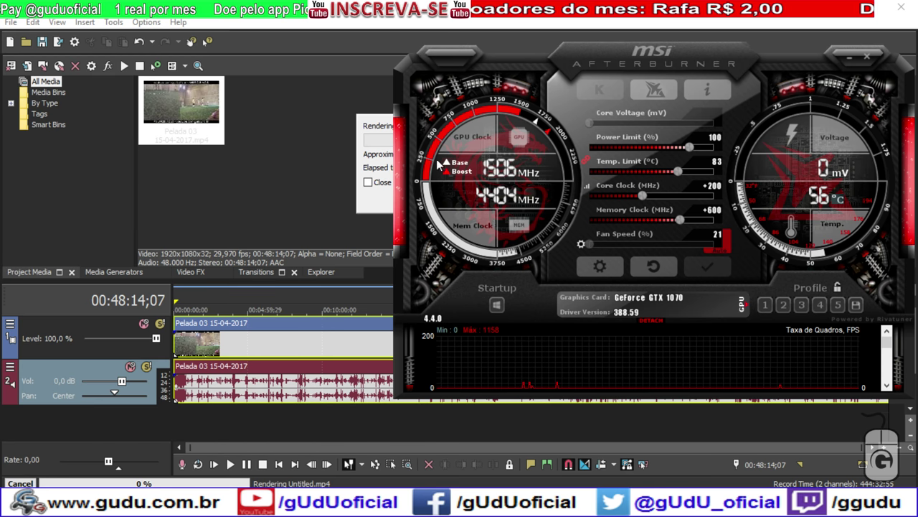
drag(586, 63, 730, 82)
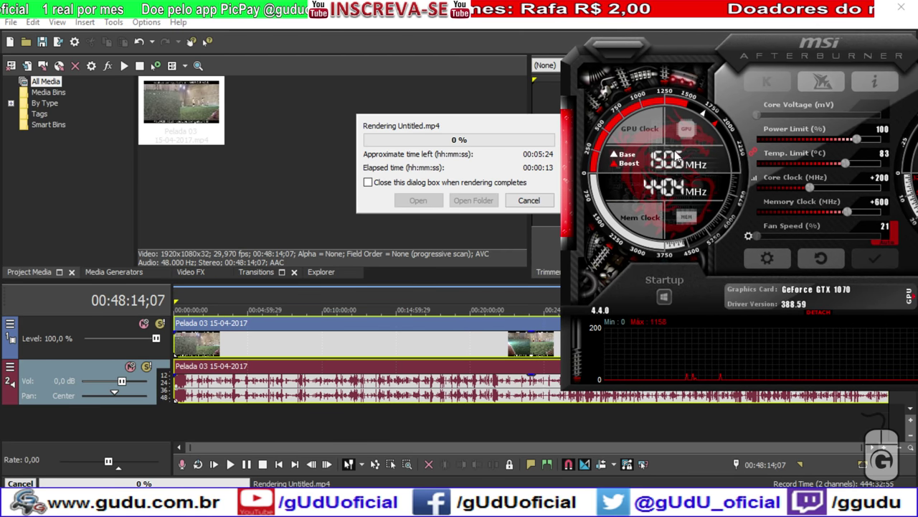
key(ctrl+shift+Escape)
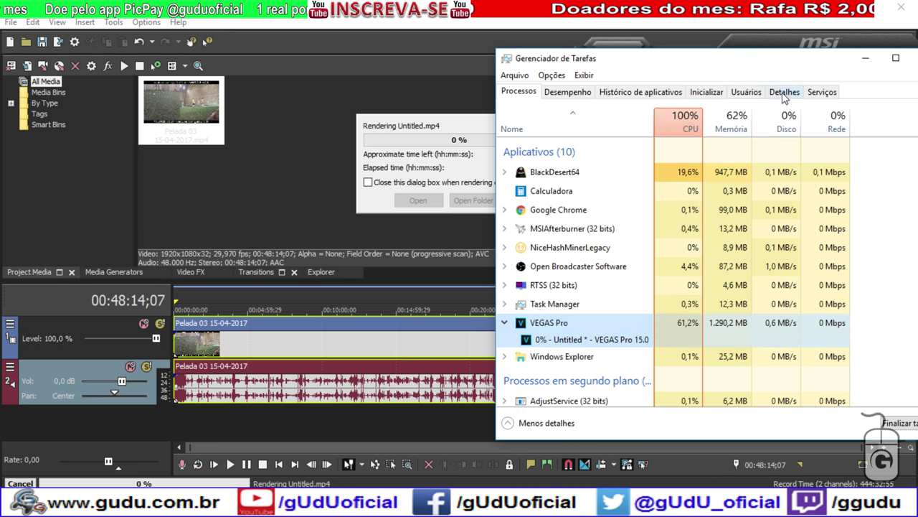
drag(816, 63, 684, 68)
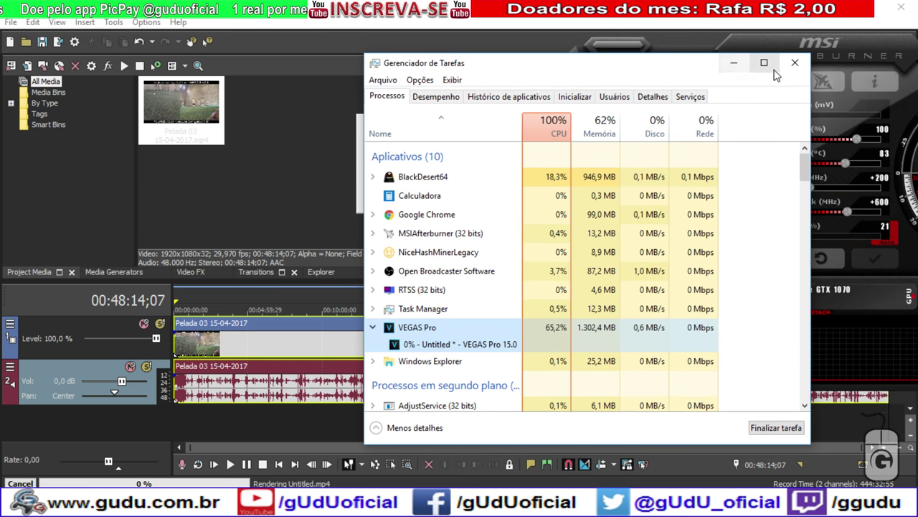
click(794, 65)
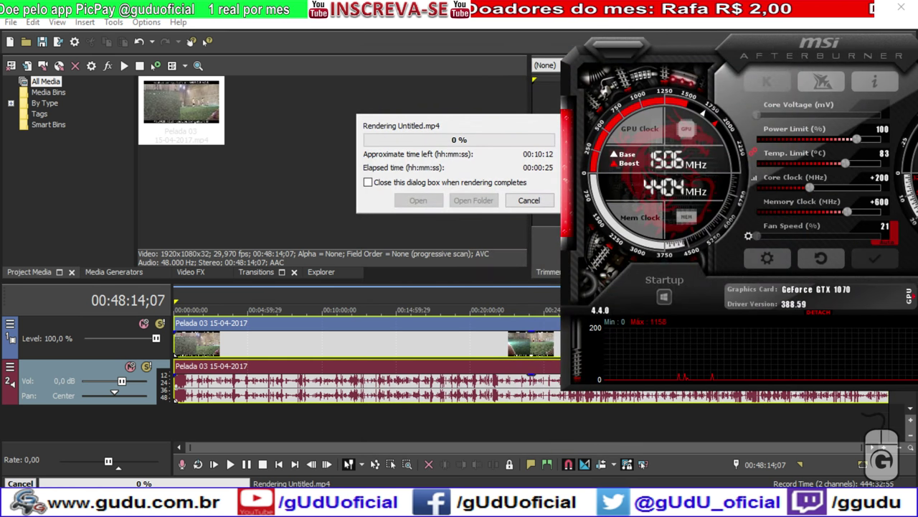
Switch to the Black Desert game, dismiss its minimize dialog, check the GPU and CPU load in its overlay, and return to VEGAS Pro.
mouse_move(330, 506)
click(329, 445)
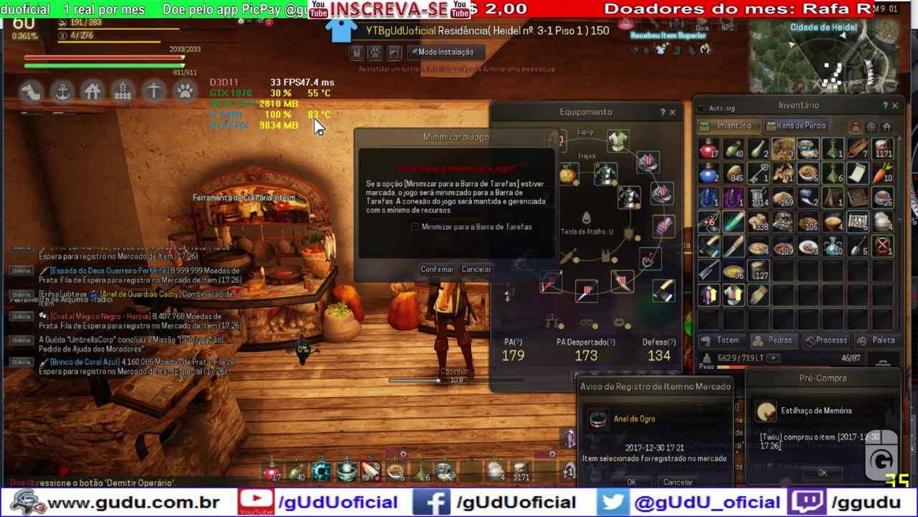
click(480, 270)
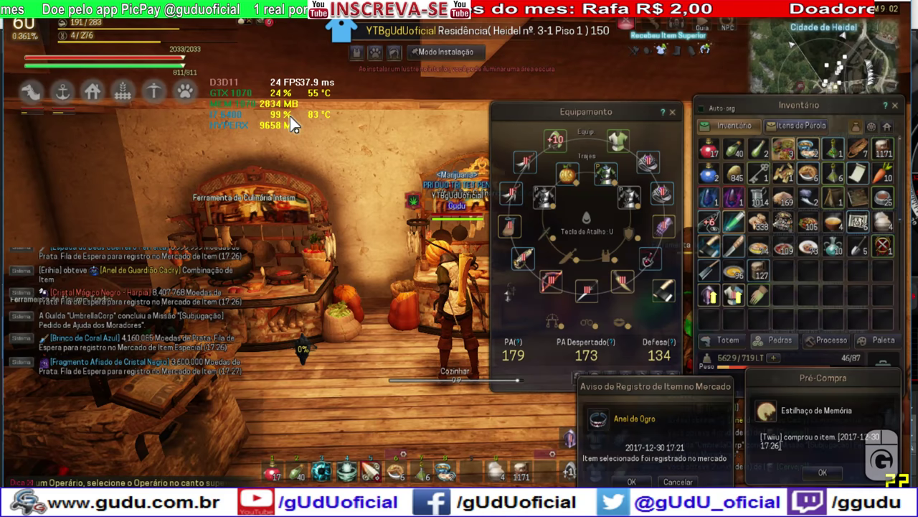
key(alt+Tab)
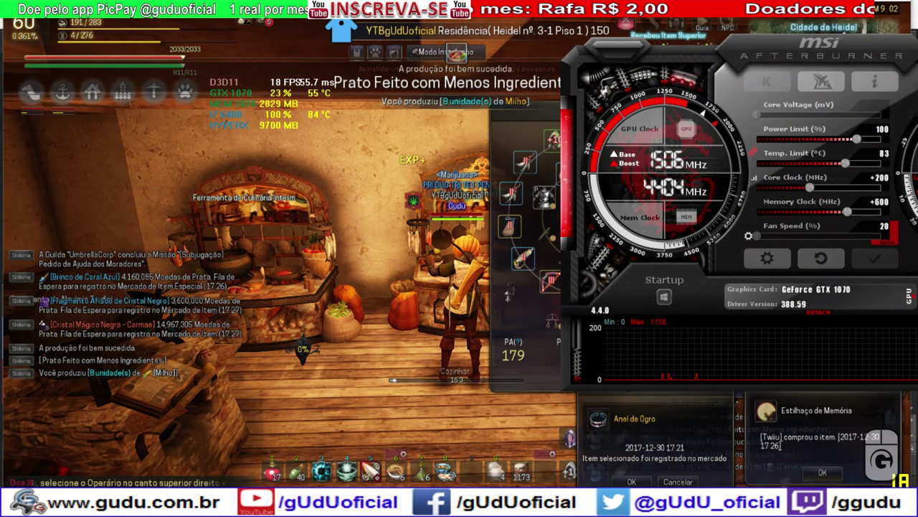
key(alt+Tab)
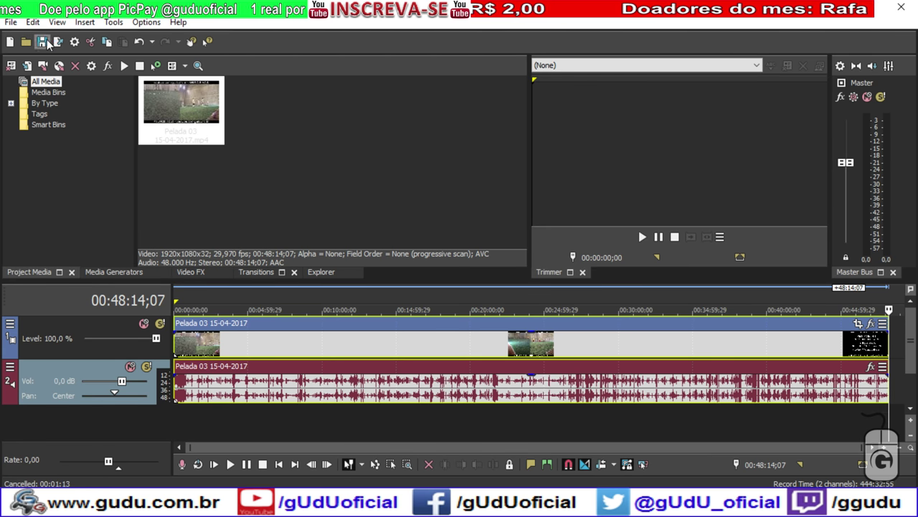
Start rendering Untitled.mp4 with the Internet HD 1080p 59.94 fps (NVidia NVENC) YTB2 template.
click(11, 23)
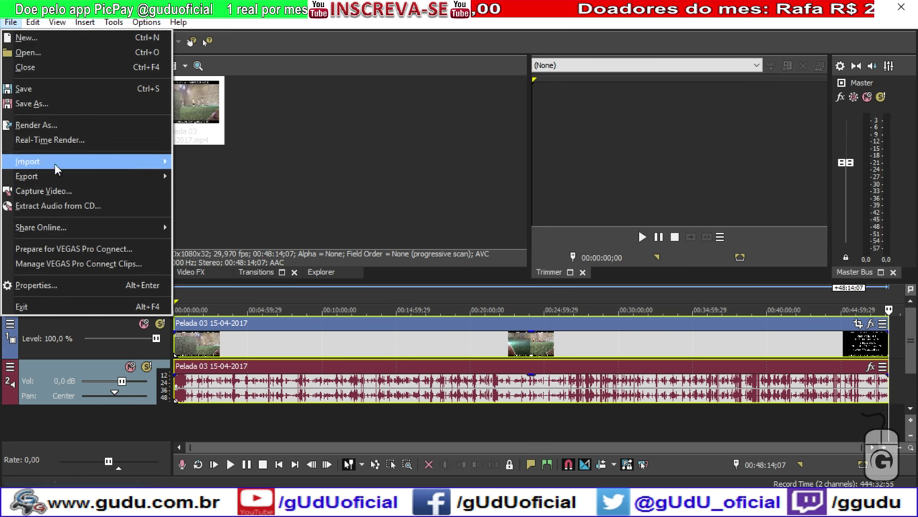
click(36, 125)
scroll(611, 194, down, 3)
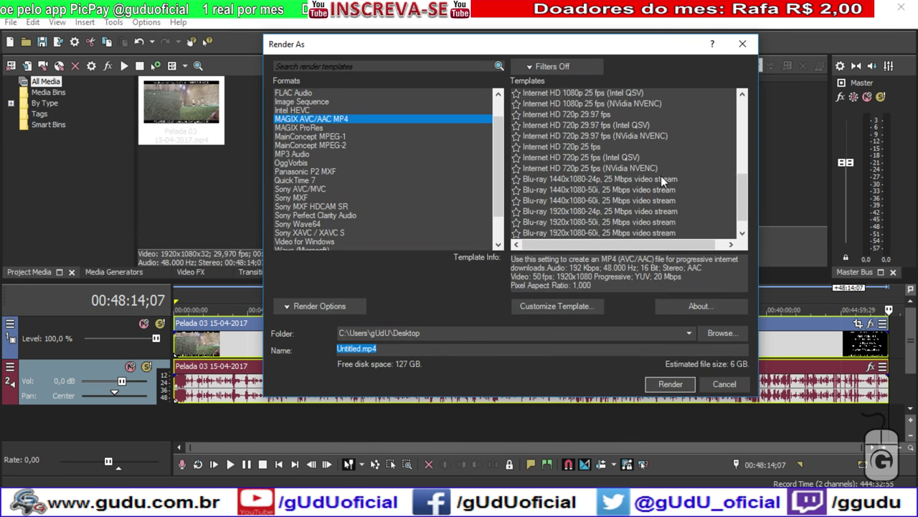
scroll(666, 175, down, 2)
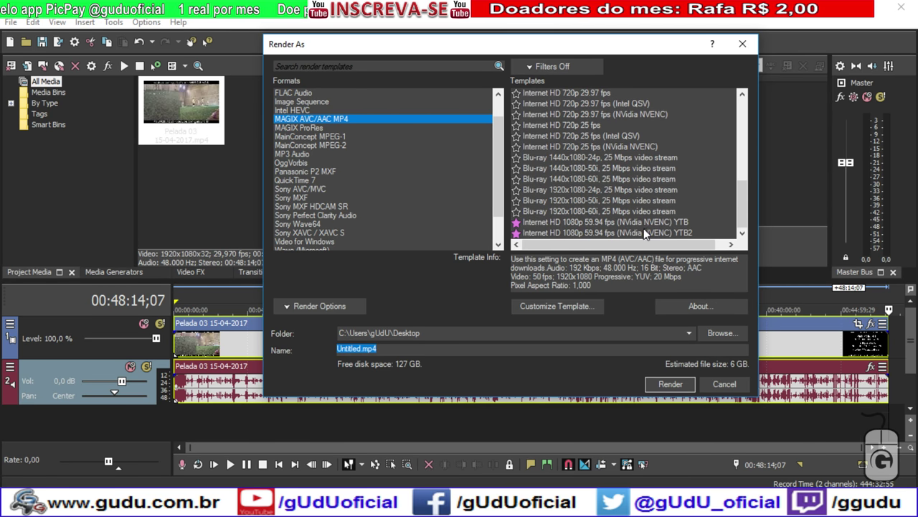
click(669, 232)
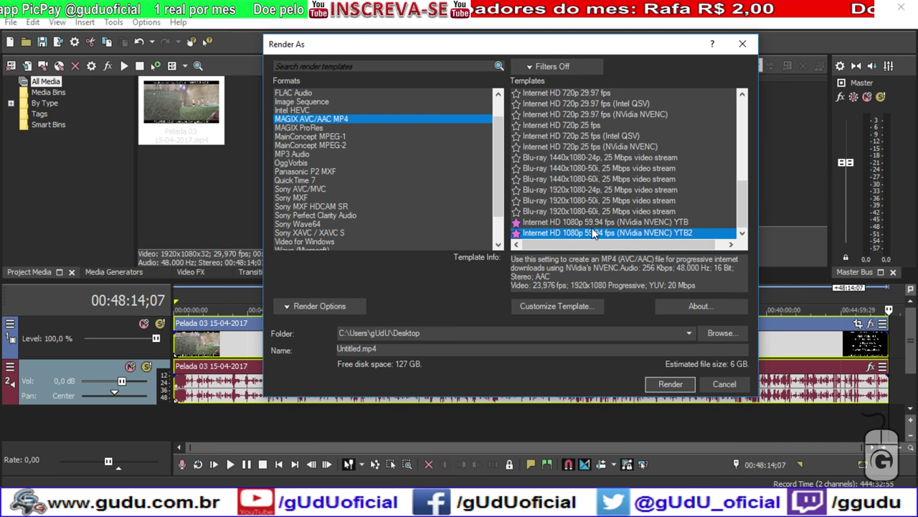
click(669, 384)
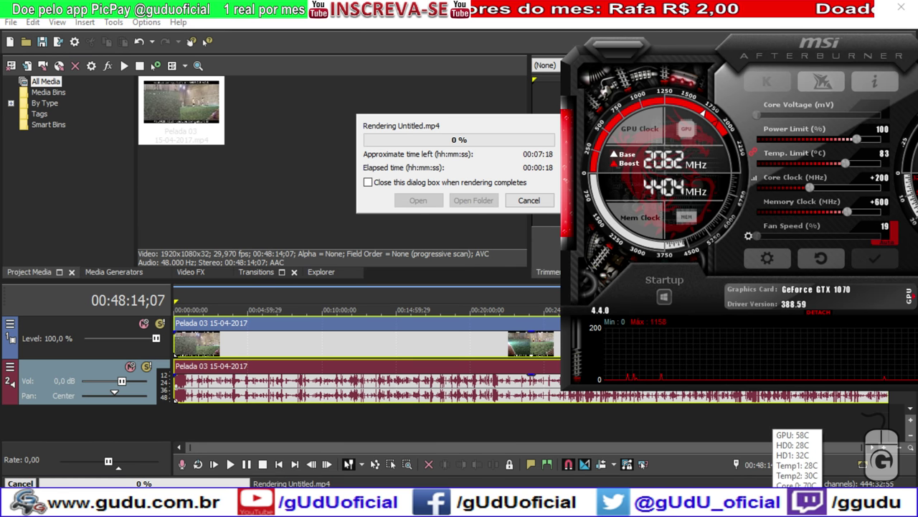
Compare the GPU clock in MSI Afterburner with the progress of the YTB2 render, and cancel the render.
mouse_move(313, 506)
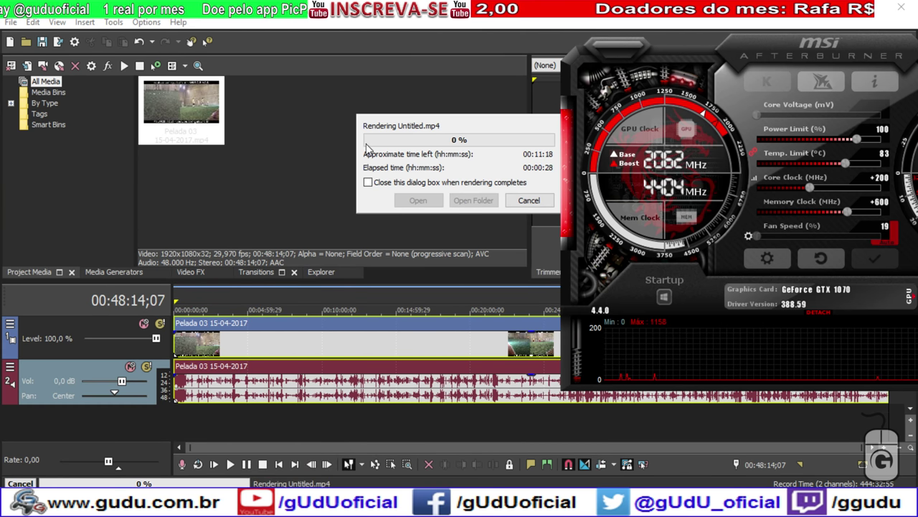
click(546, 163)
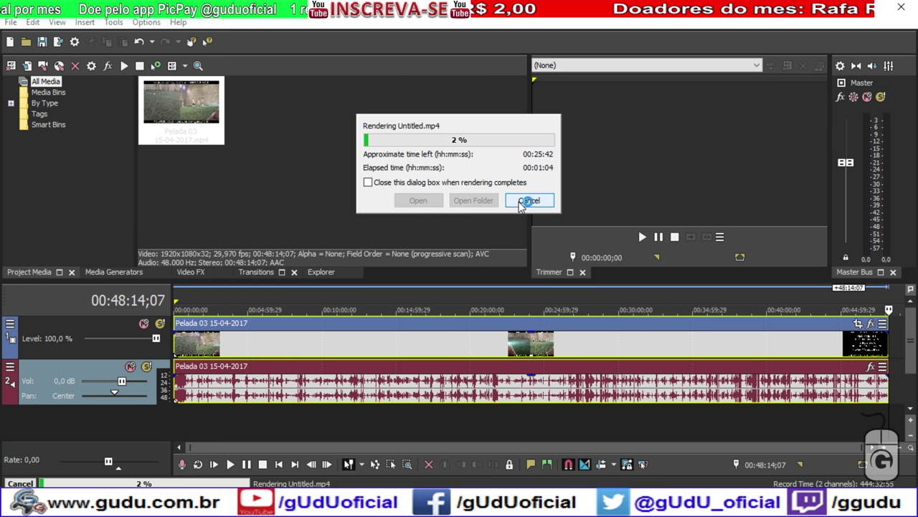
click(528, 201)
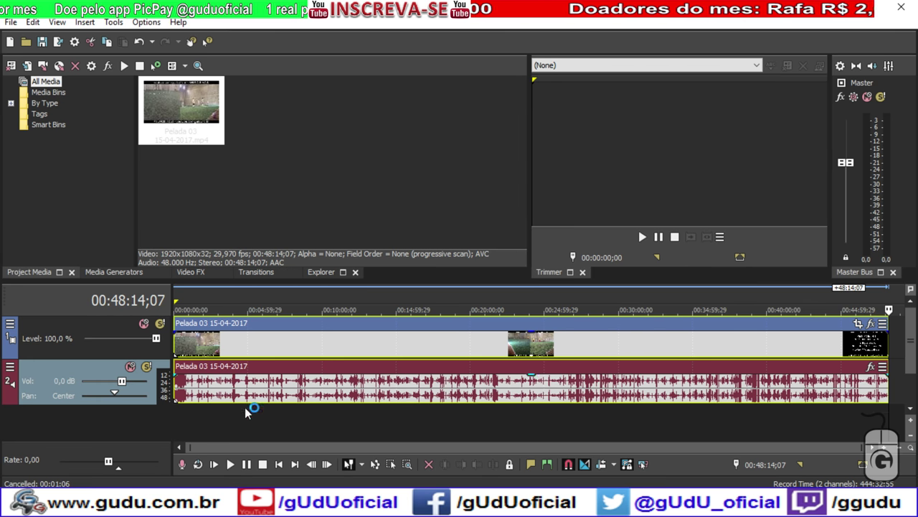
Switch to YouTube in Chrome, search for "nvidia quadro render vs gtx" and look through the results.
key(alt+Tab)
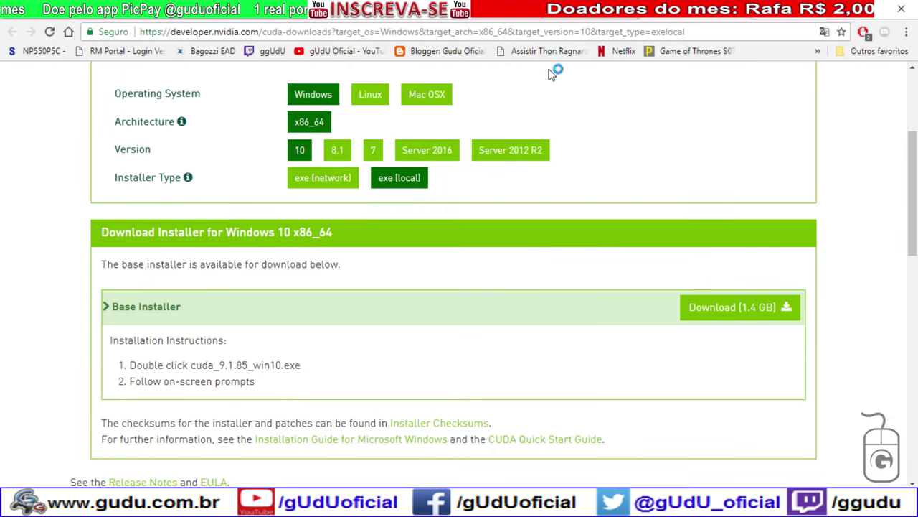
click(591, 18)
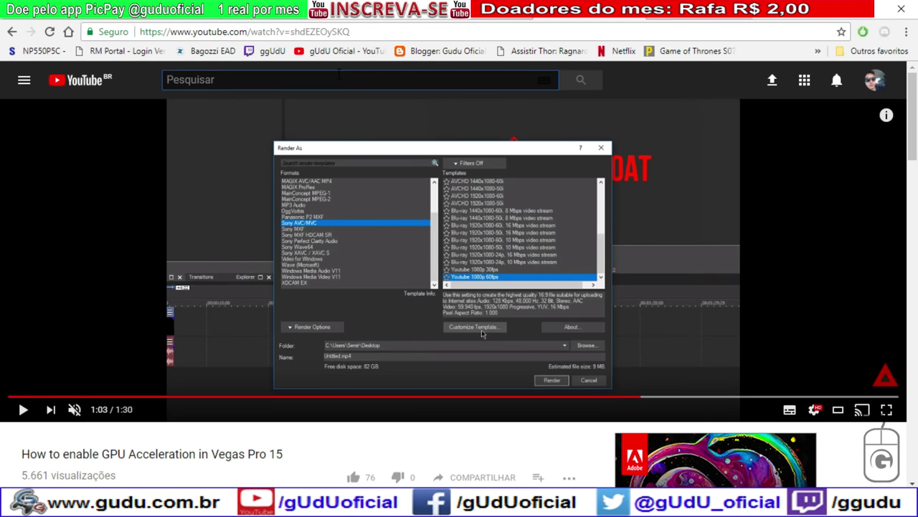
text(render )
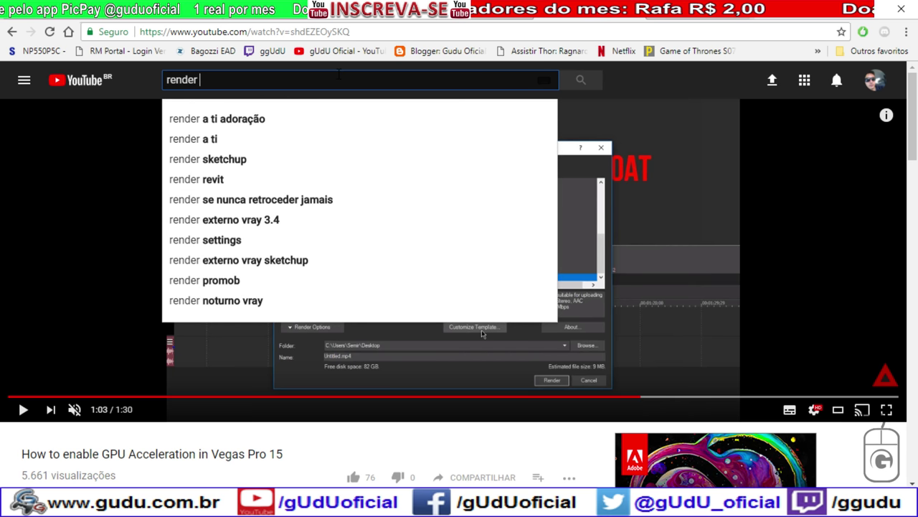
text(quabbr)
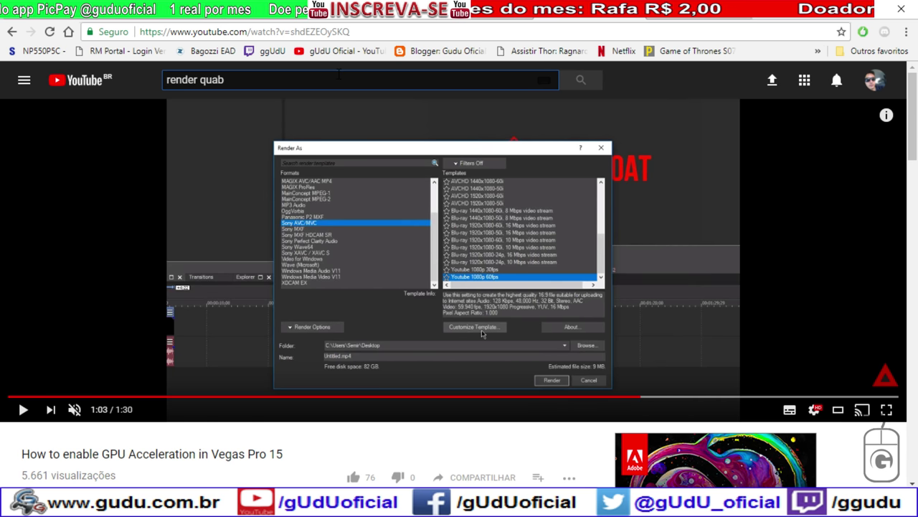
key(BackSpace)
text(dro)
key(Down)
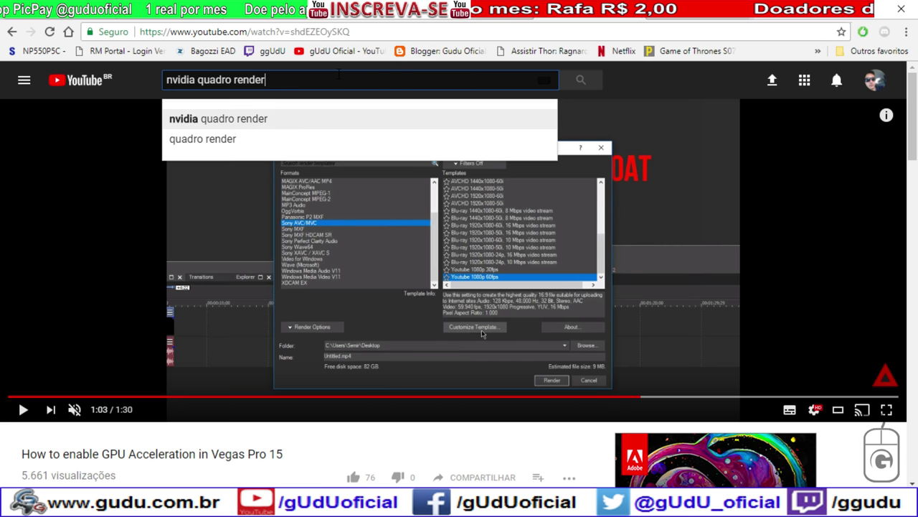
text(vs gtx)
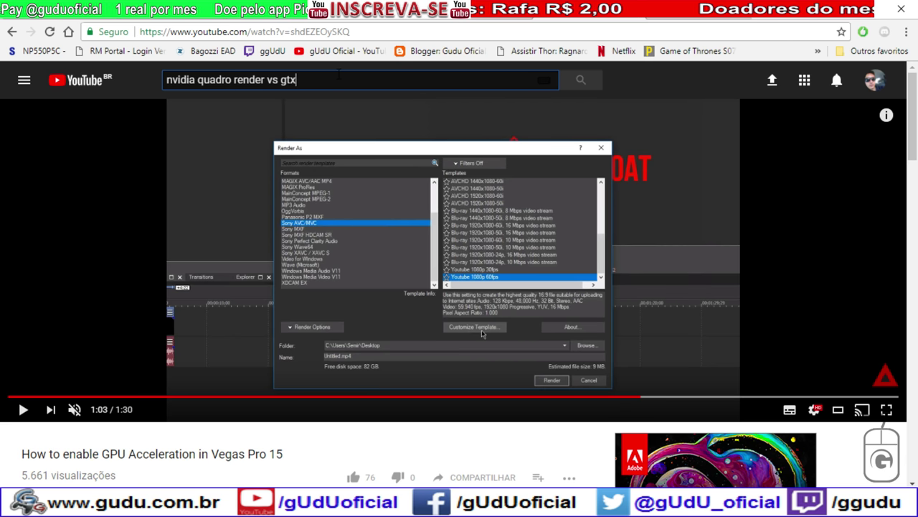
key(Return)
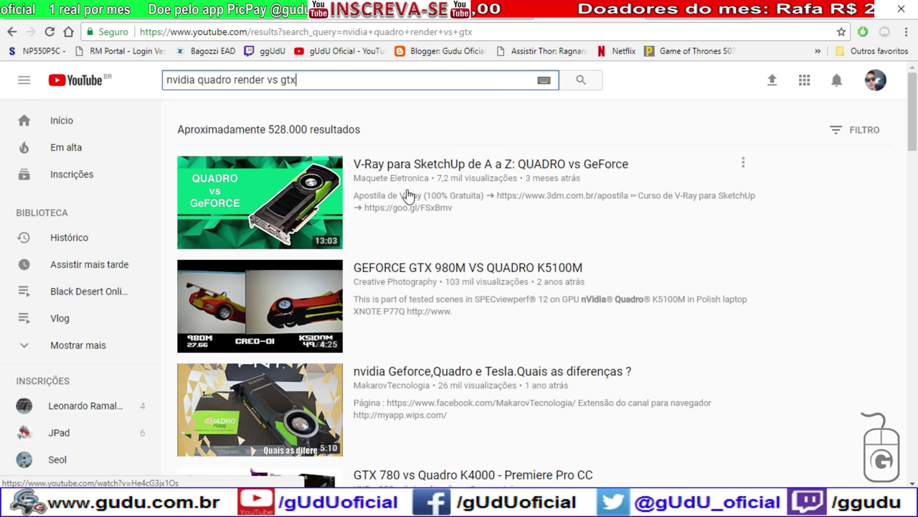
scroll(603, 172, down, 1)
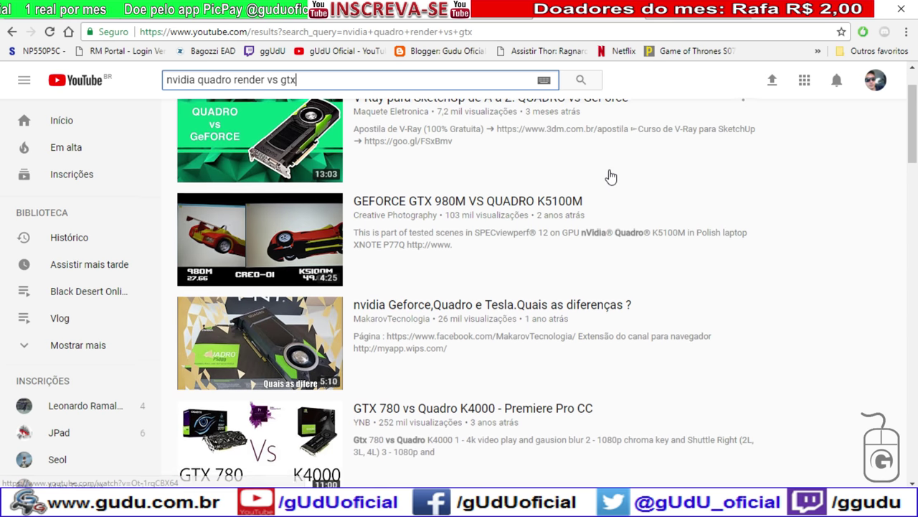
Open the "GTX 780 vs Quadro K4000 - Premiere Pro CC" video, skip ahead to the 4k test at about 1:59, and return to the YouTube dashboard.
scroll(611, 177, down, 1)
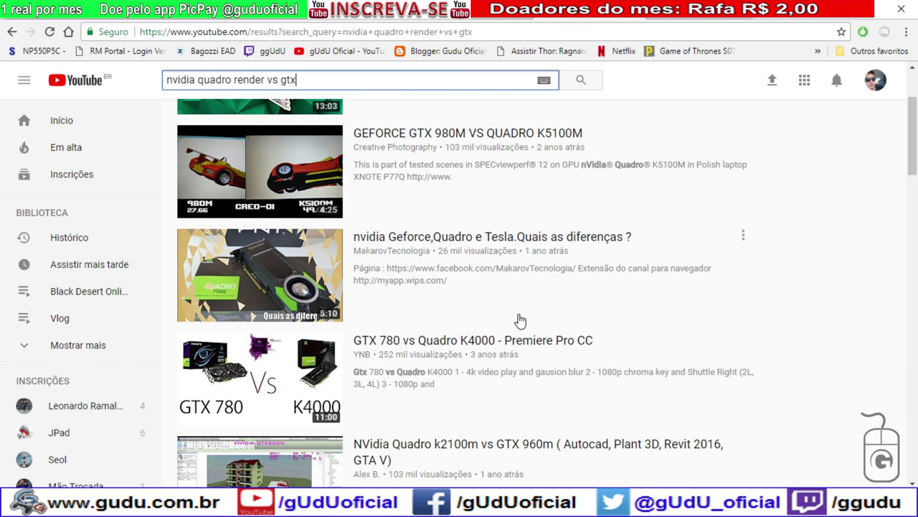
click(492, 343)
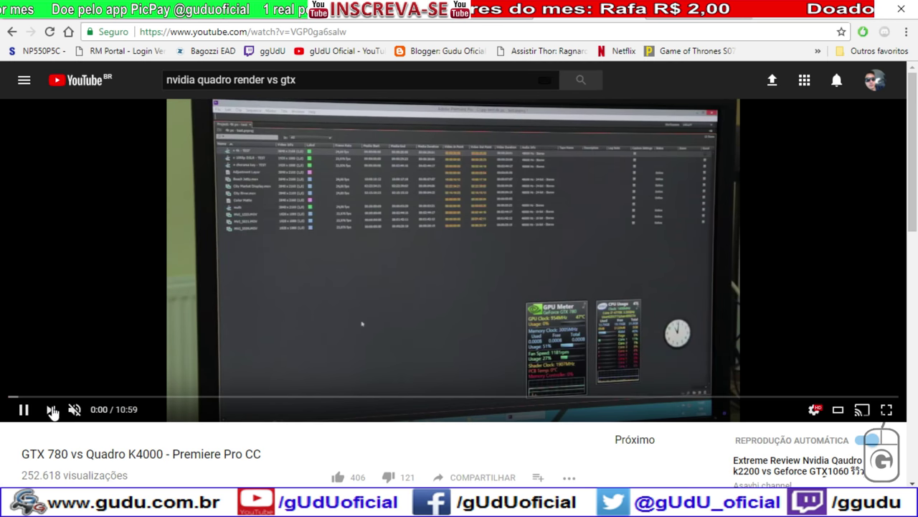
click(165, 399)
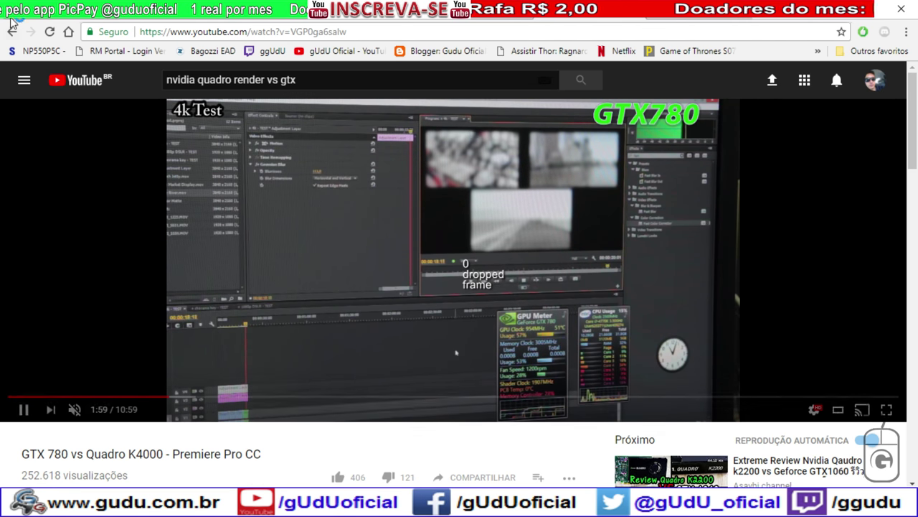
key(alt+Left)
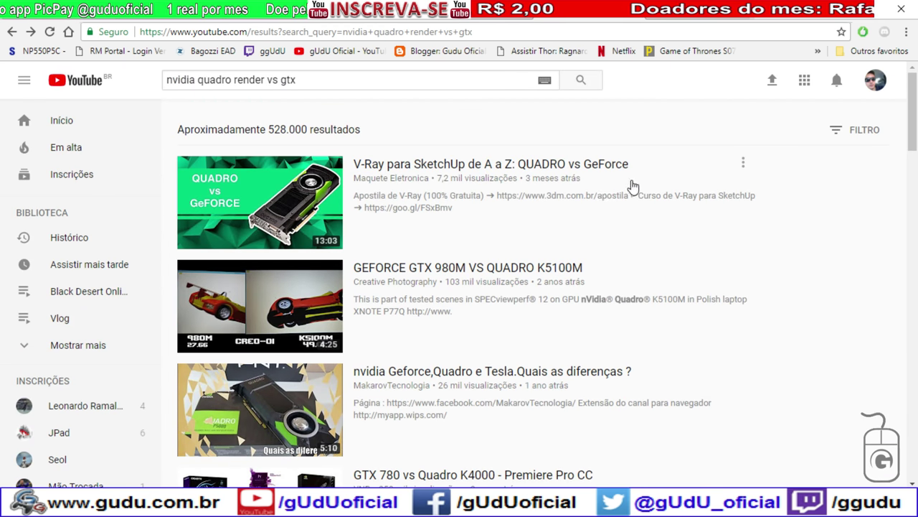
click(598, 174)
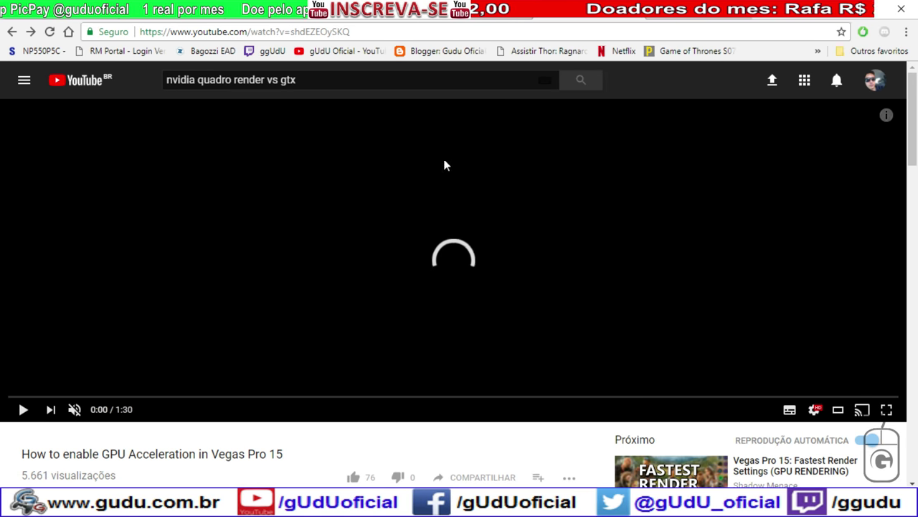
key(ctrl+Tab)
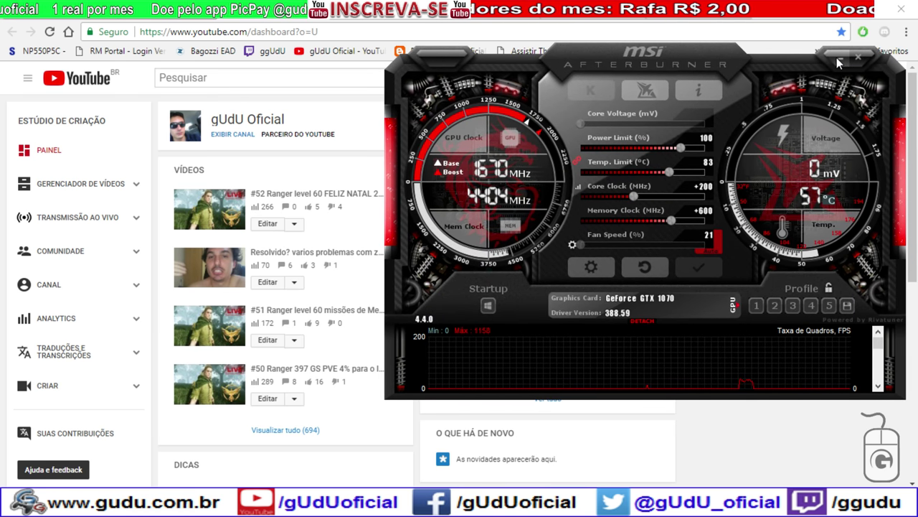
Minimize MSI Afterburner and close VEGAS Pro without saving the changes to the Untitled project.
click(838, 62)
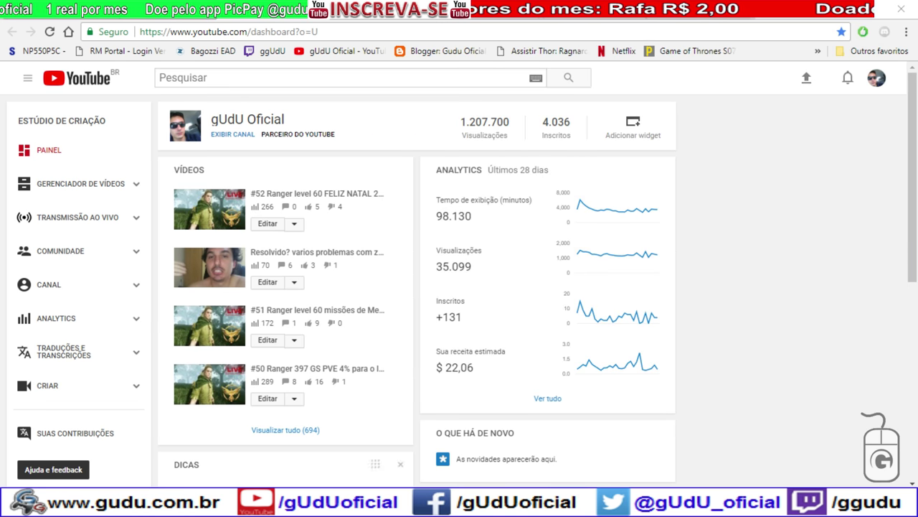
key(alt+F4)
key(alt+F4)
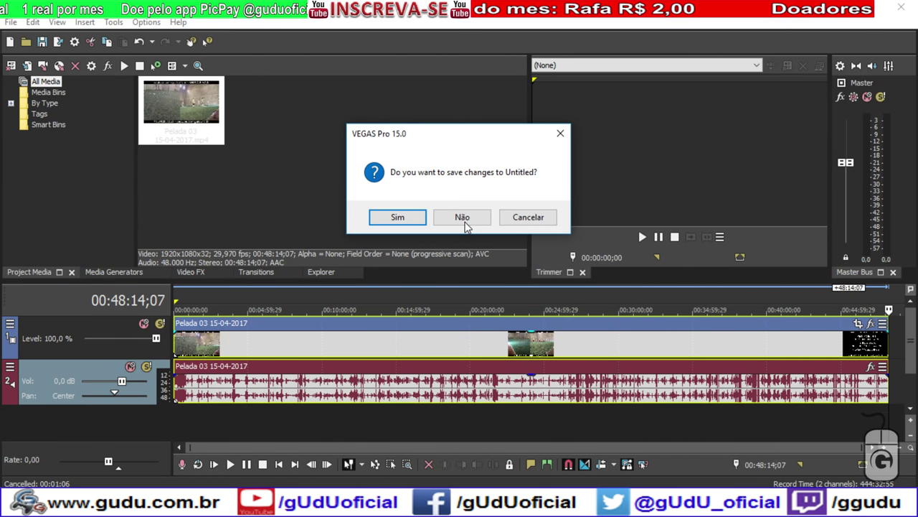
click(463, 218)
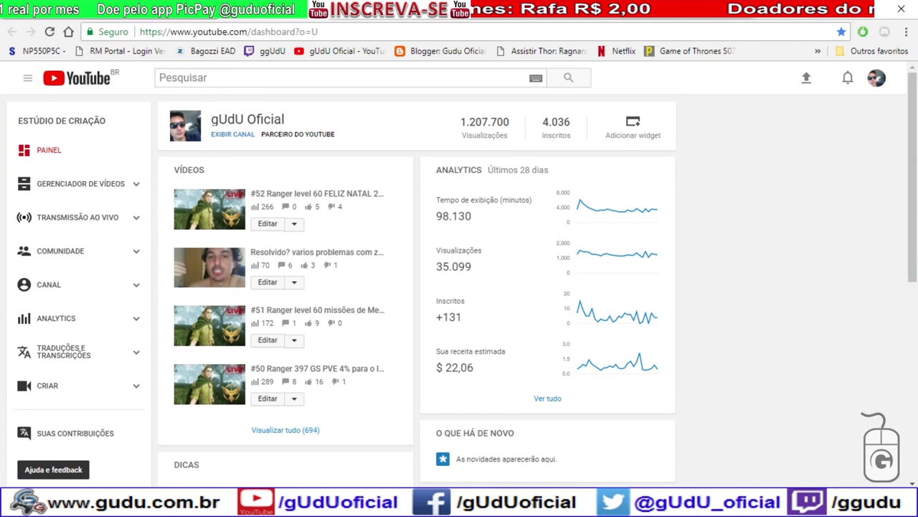